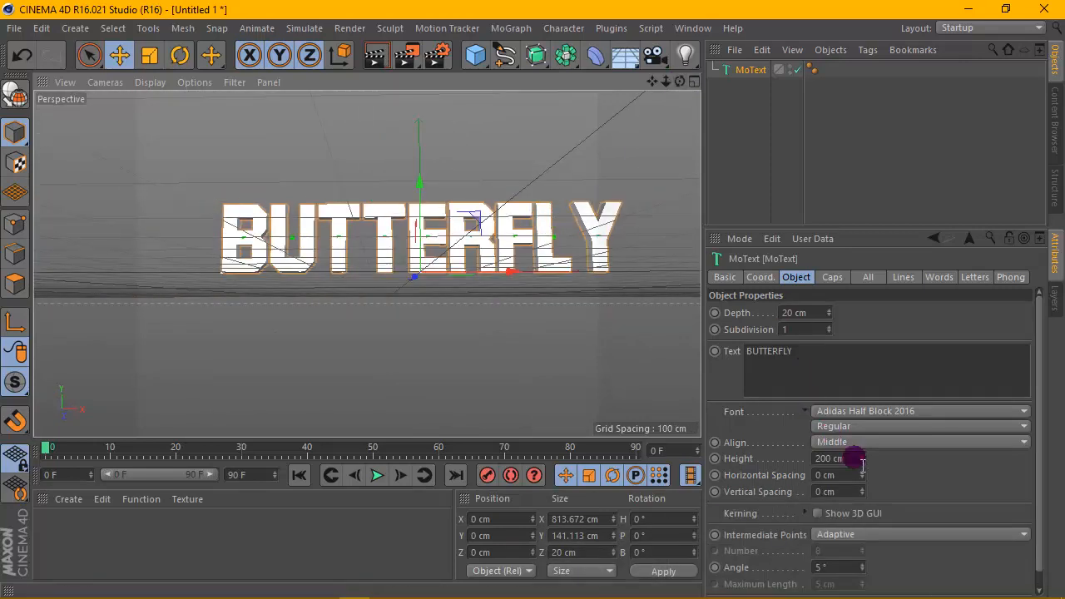
Step: Set the BUTTERFLY text's horizontal spacing to 7 cm and change its start cap to Fillet Cap
left_click_drag(865, 474, 832, 442)
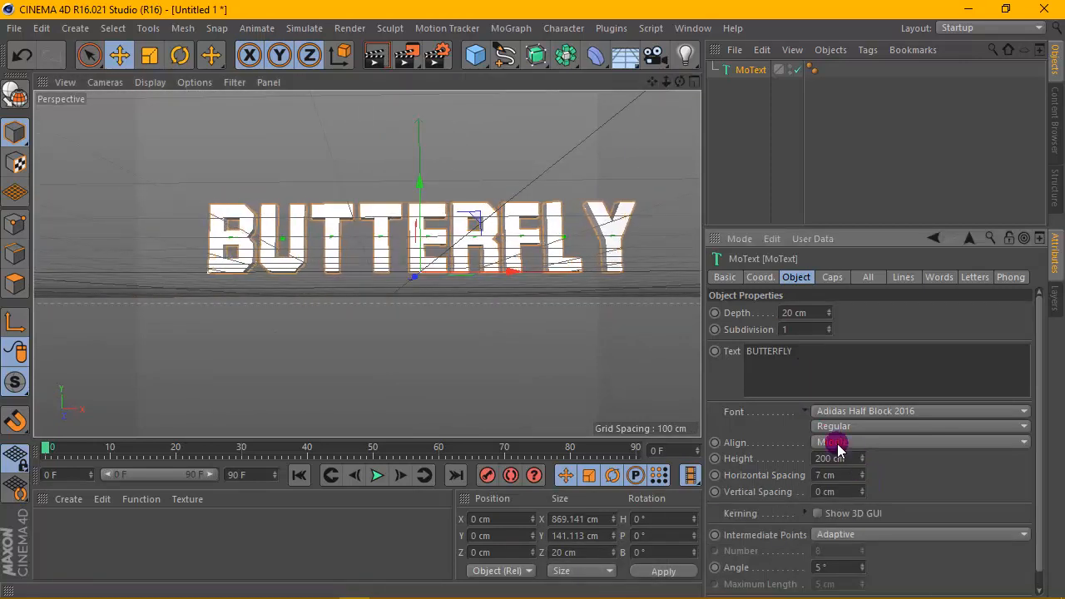
left_click_drag(651, 86, 568, 156)
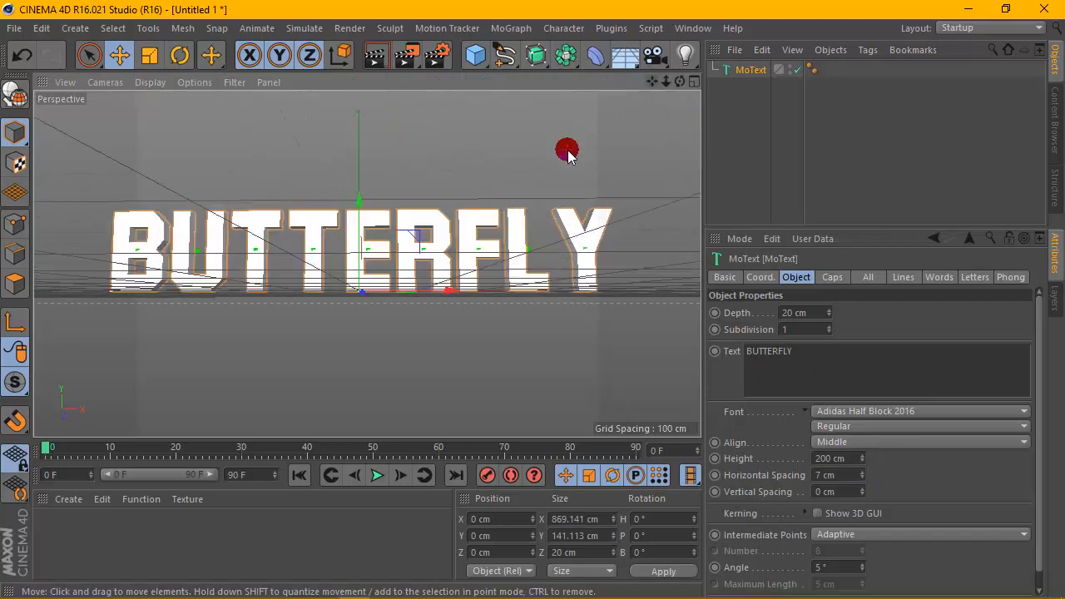
left_click(836, 278)
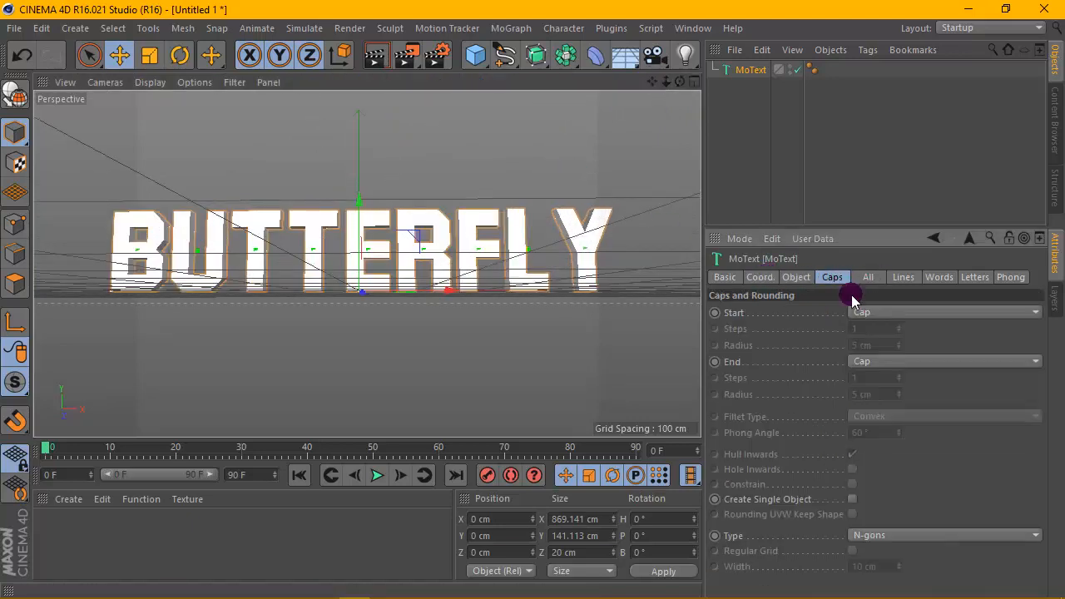
left_click(905, 316)
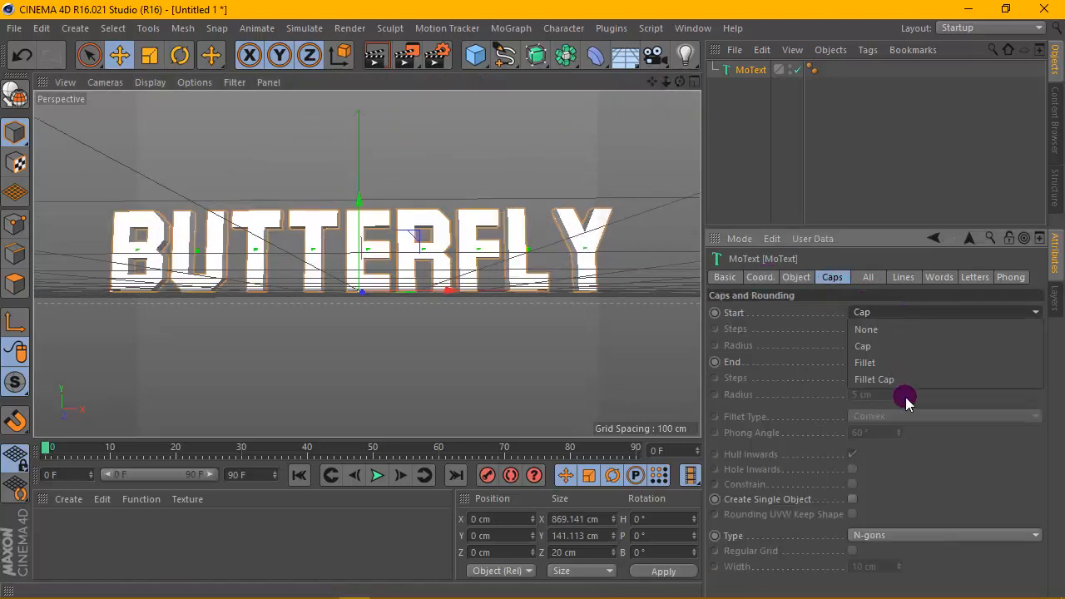
left_click(903, 376)
scroll(468, 266, "up", 2)
scroll(468, 265, "up", 2)
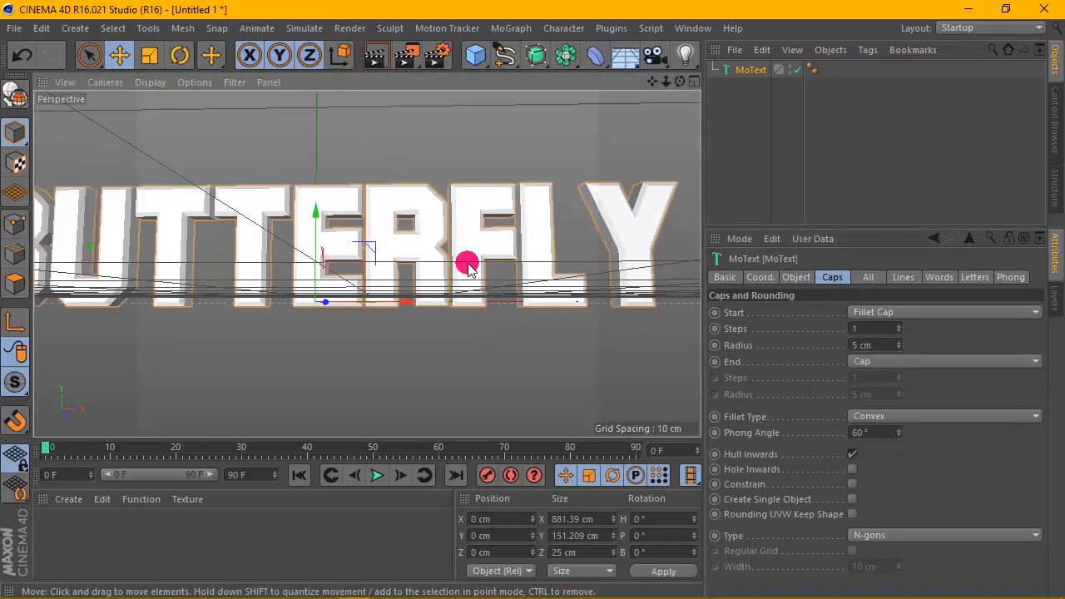
Step: Change the text's fillet type to Engraved and render a preview in the viewport
left_click(929, 417)
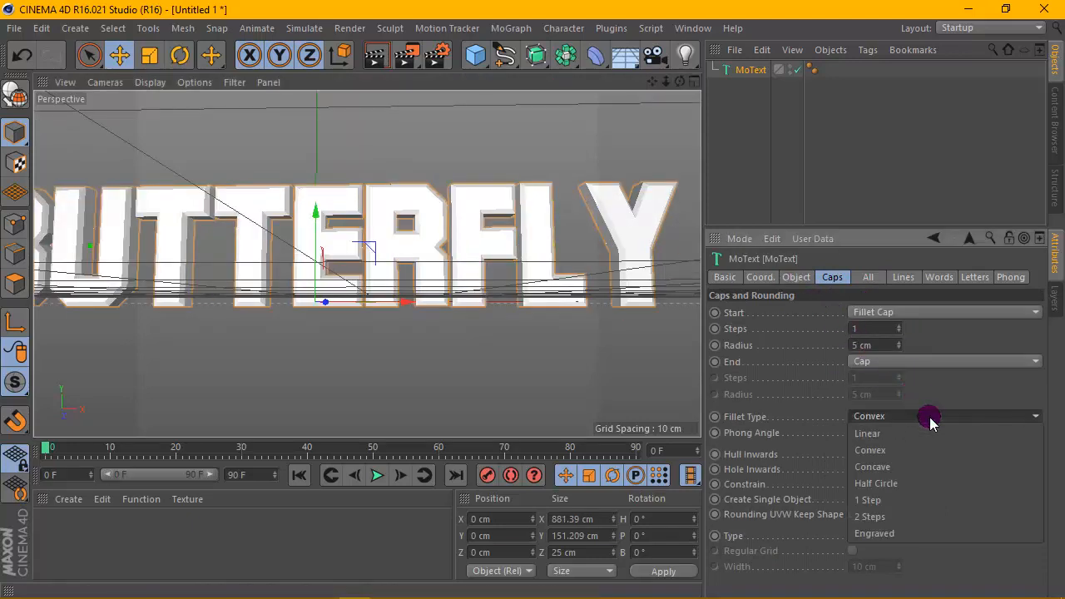
left_click(904, 532)
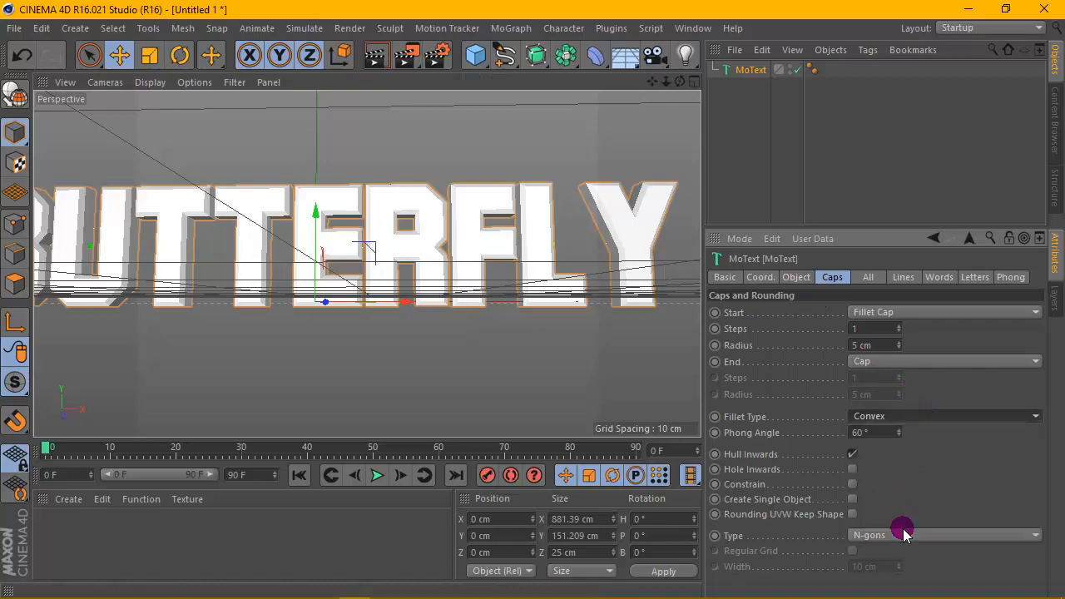
scroll(422, 266, "down", 2)
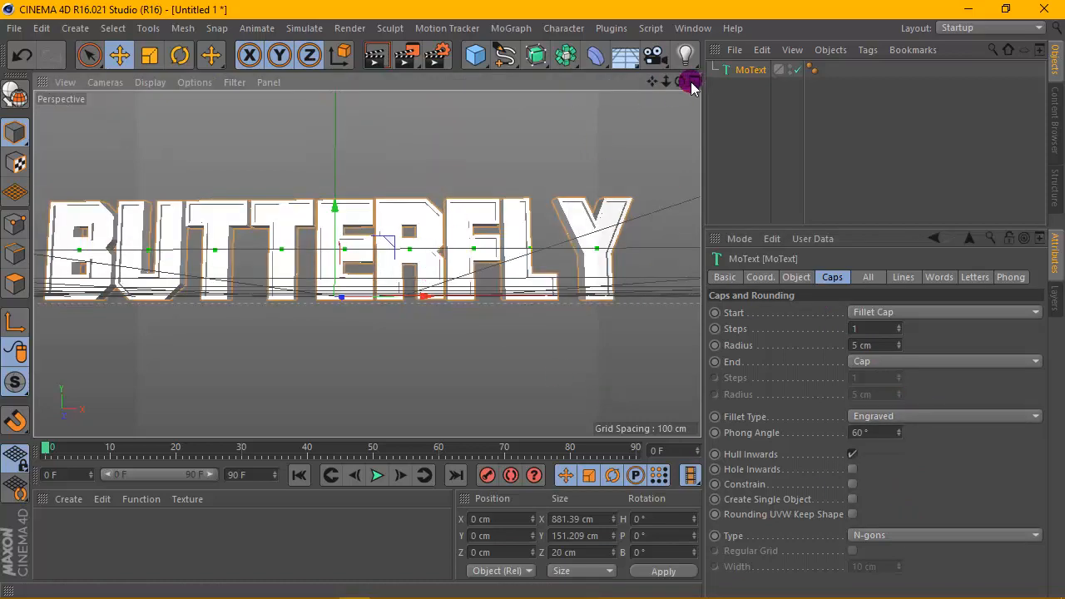
mouse_move(680, 81)
left_mouse_down()
mouse_move(678, 67)
mouse_move(684, 81)
mouse_move(658, 79)
mouse_move(671, 76)
left_mouse_up()
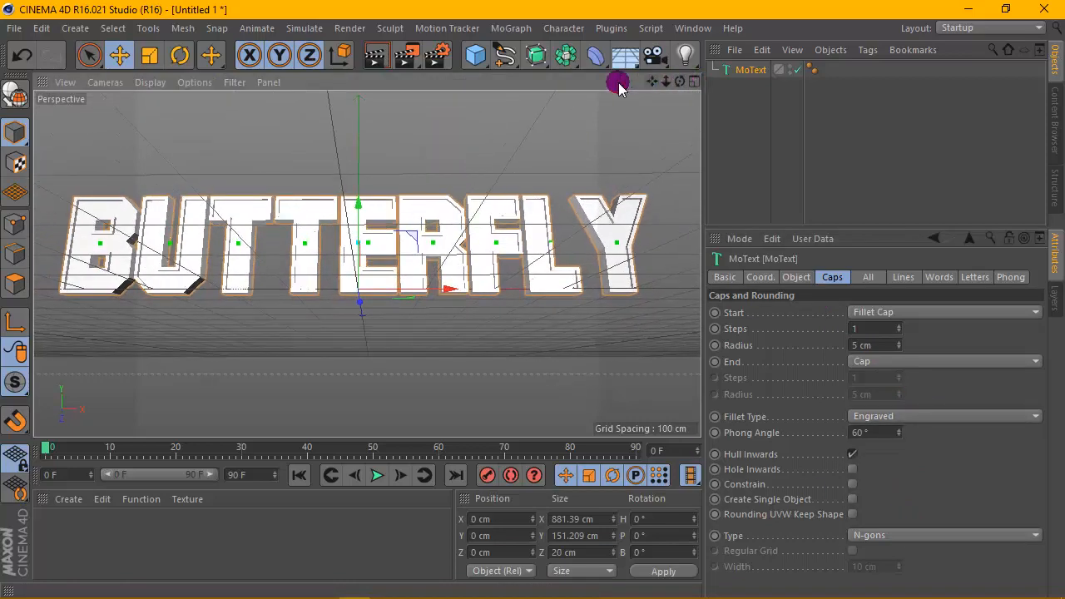
left_click(376, 57)
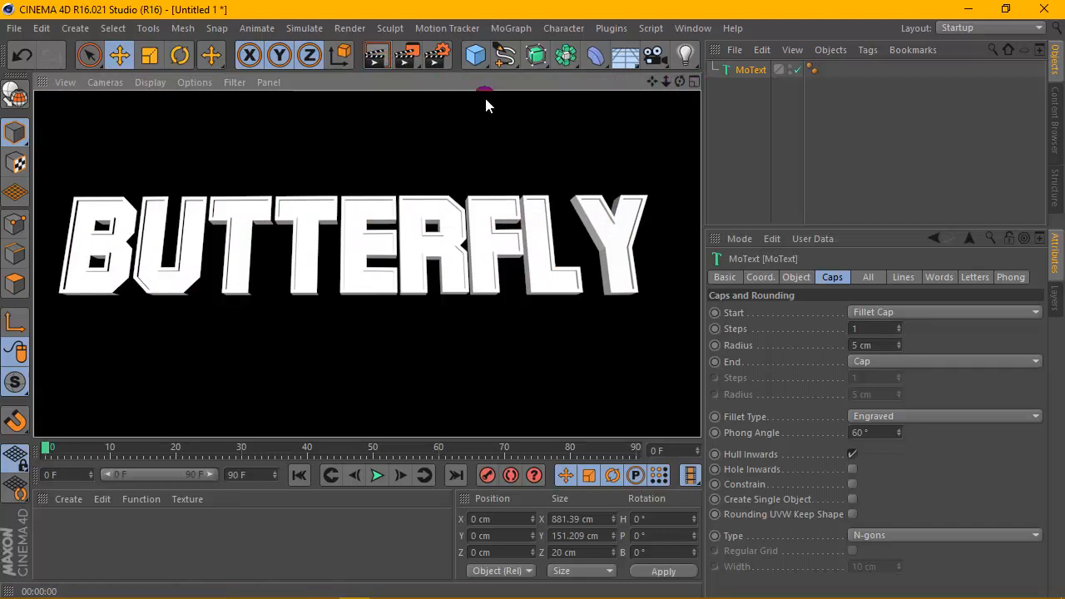
Step: Set the text's start fillet to 4 steps with a radius of 4 cm
left_click(831, 298)
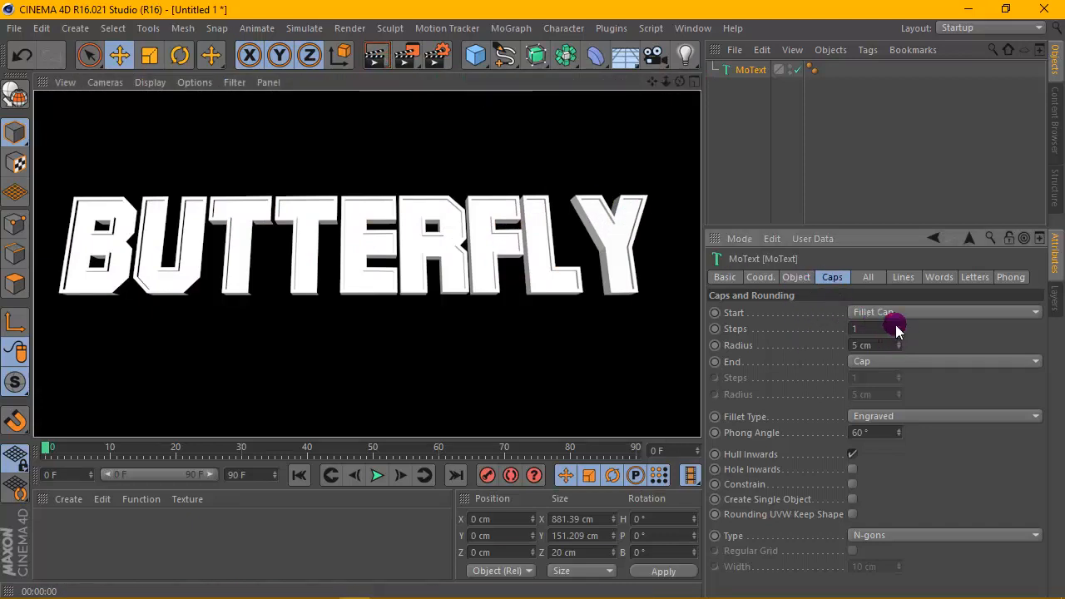
left_click_drag(896, 330, 898, 330)
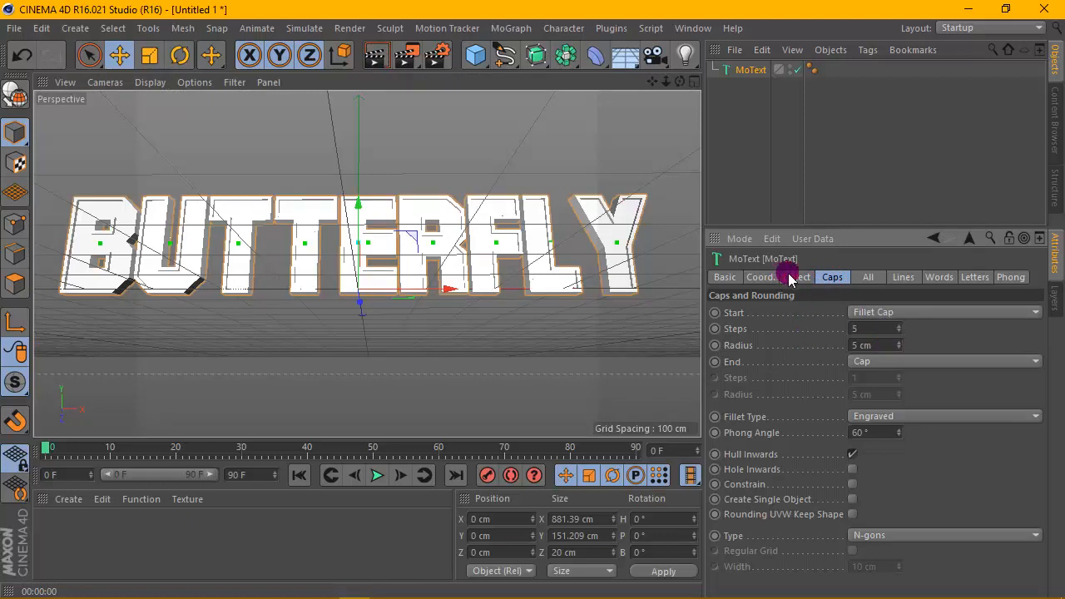
left_click(899, 349)
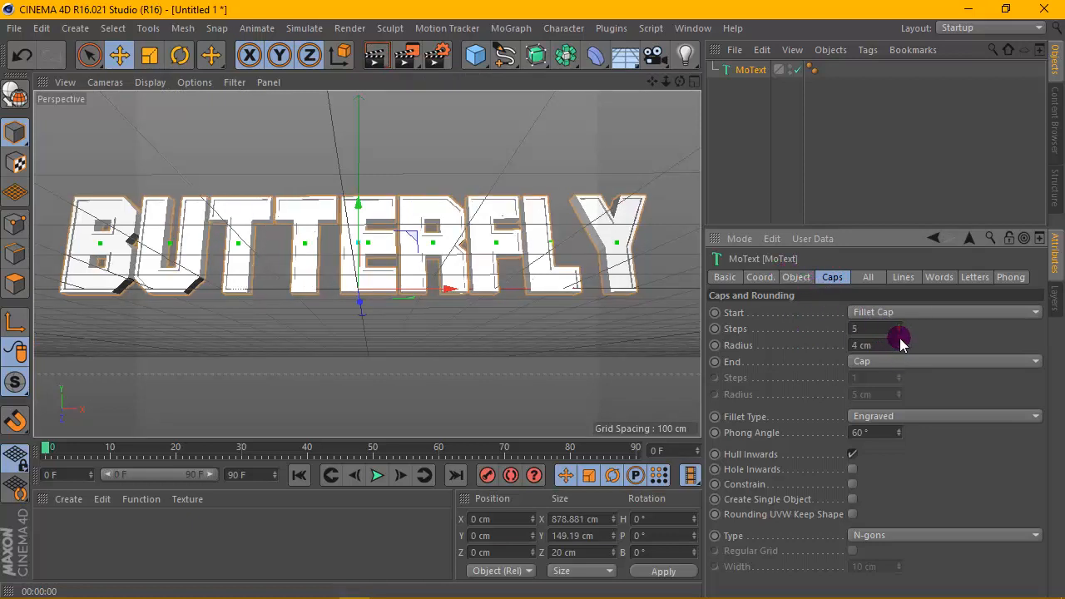
Step: Increase the text's horizontal spacing to 10 cm
left_click(795, 277)
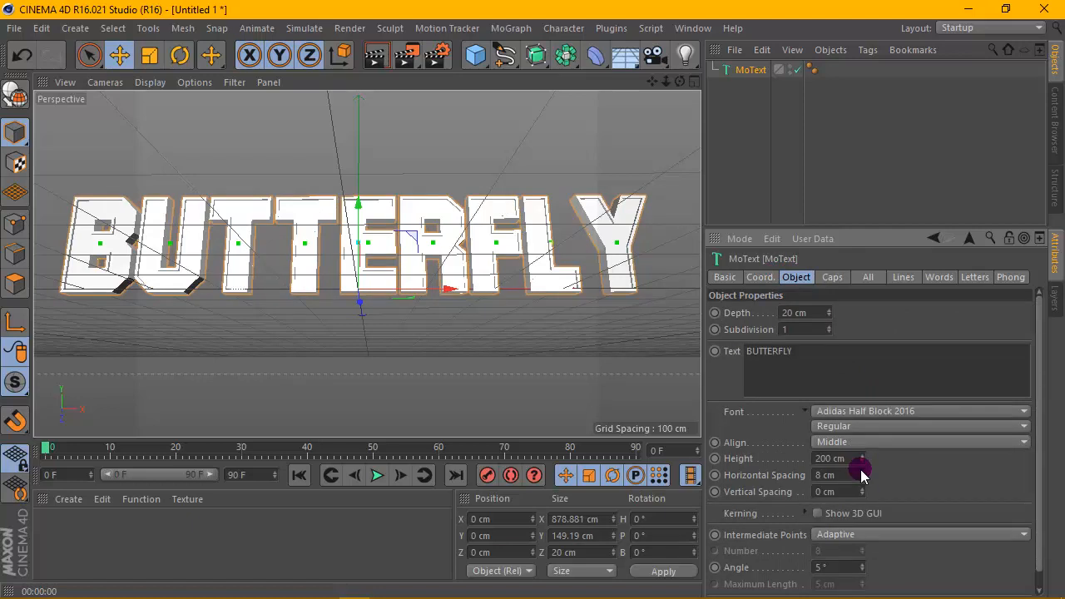
left_click(861, 471)
left_click(862, 471)
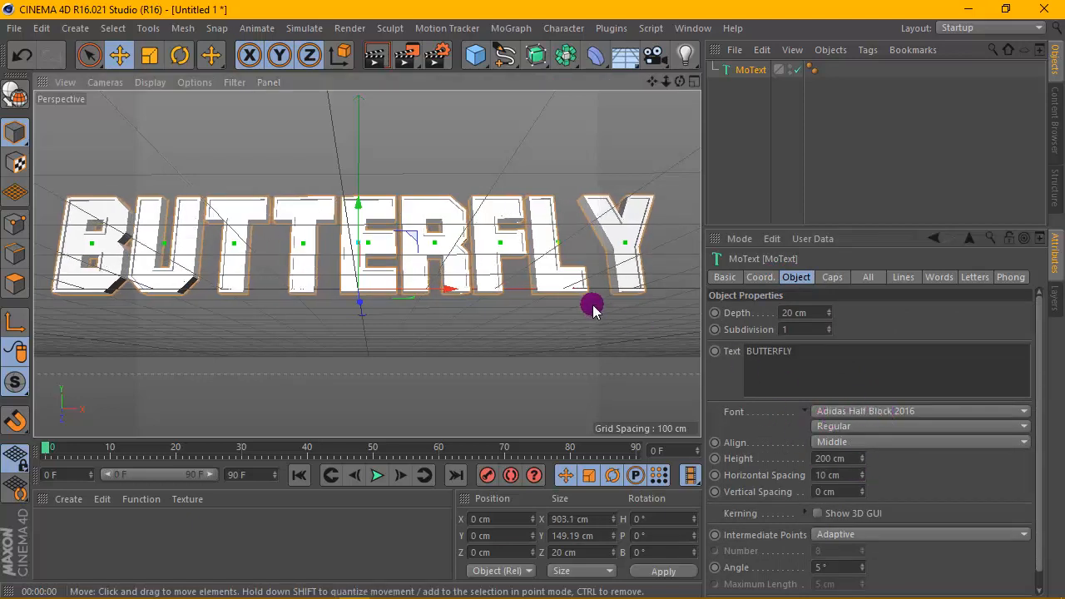
Step: Set the extrusion depth of the text to 80 cm and check it from several angles
scroll(592, 307, "down", 2)
middle_click_drag(592, 305, 578, 291, "alt")
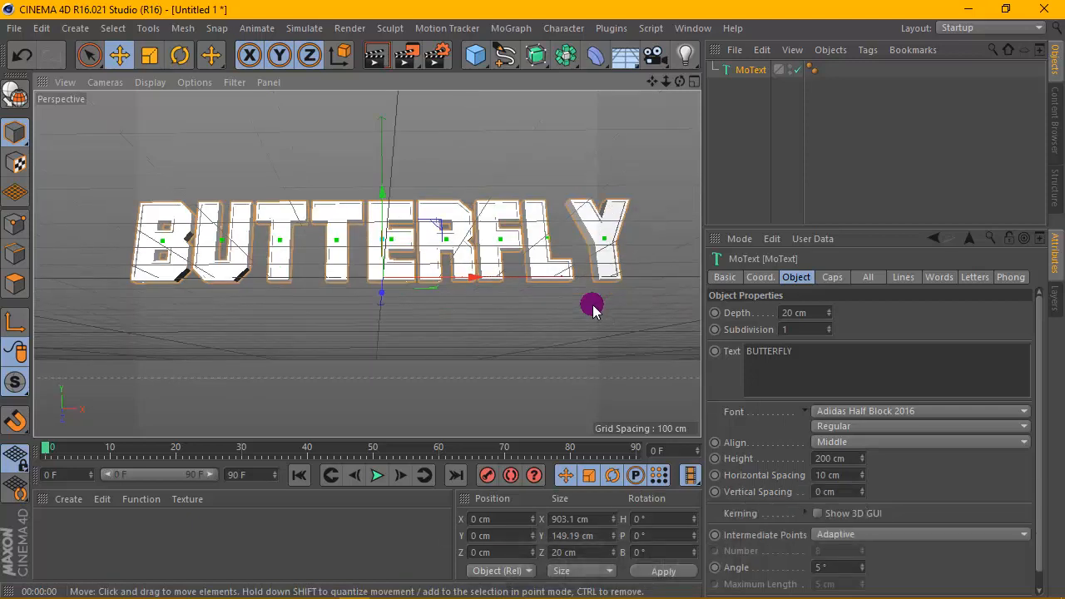
scroll(593, 307, "up", 2)
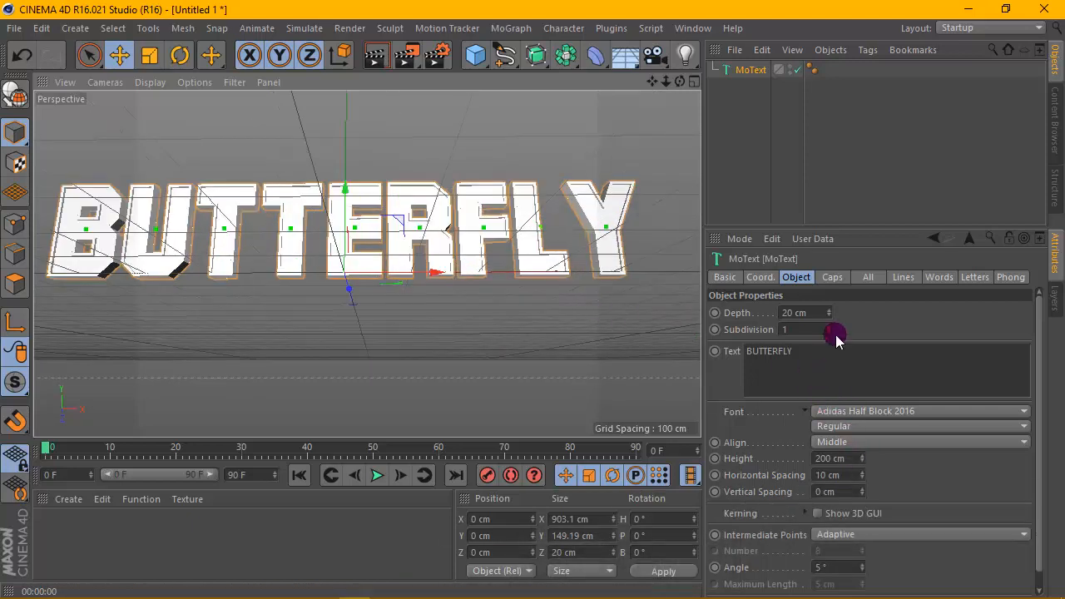
left_click_drag(829, 312, 869, 312)
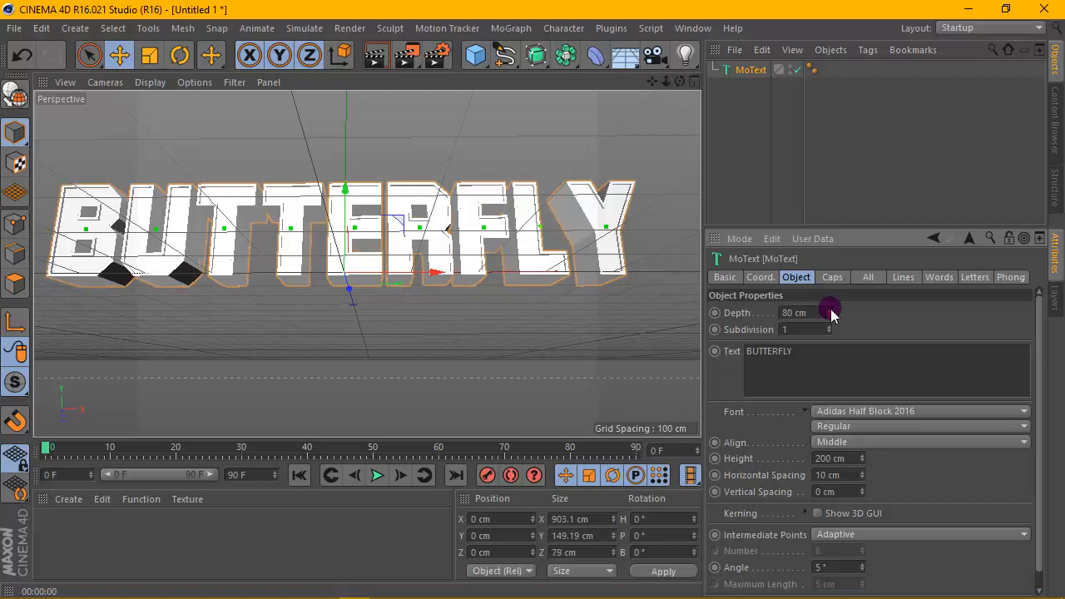
scroll(571, 262, "down", 2)
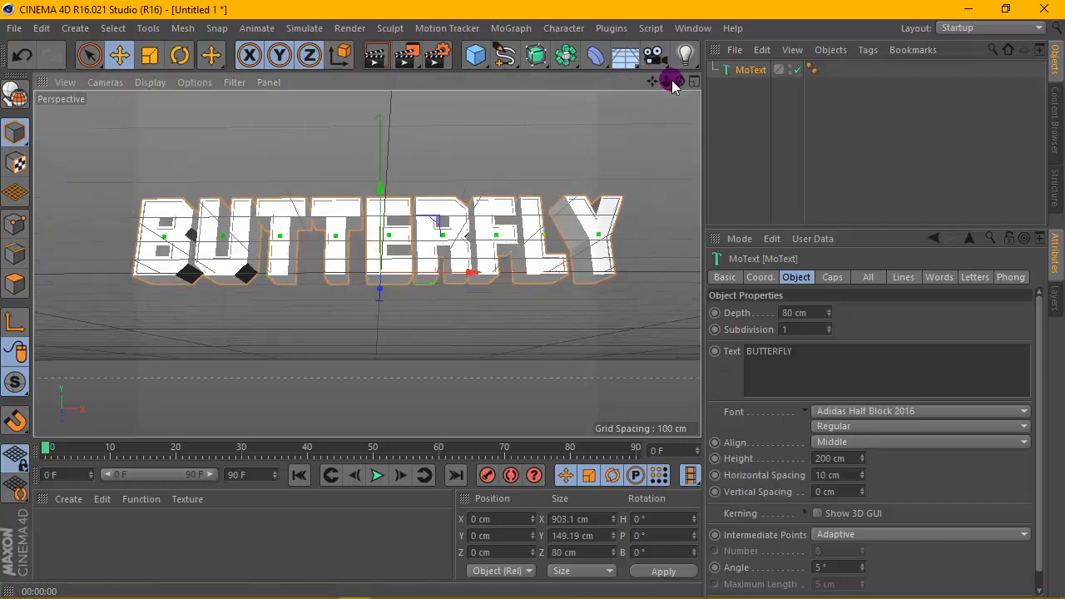
mouse_move(679, 81)
left_mouse_down()
mouse_move(679, 37)
mouse_move(676, 94)
mouse_move(679, 85)
left_mouse_up()
scroll(606, 196, "up", 2)
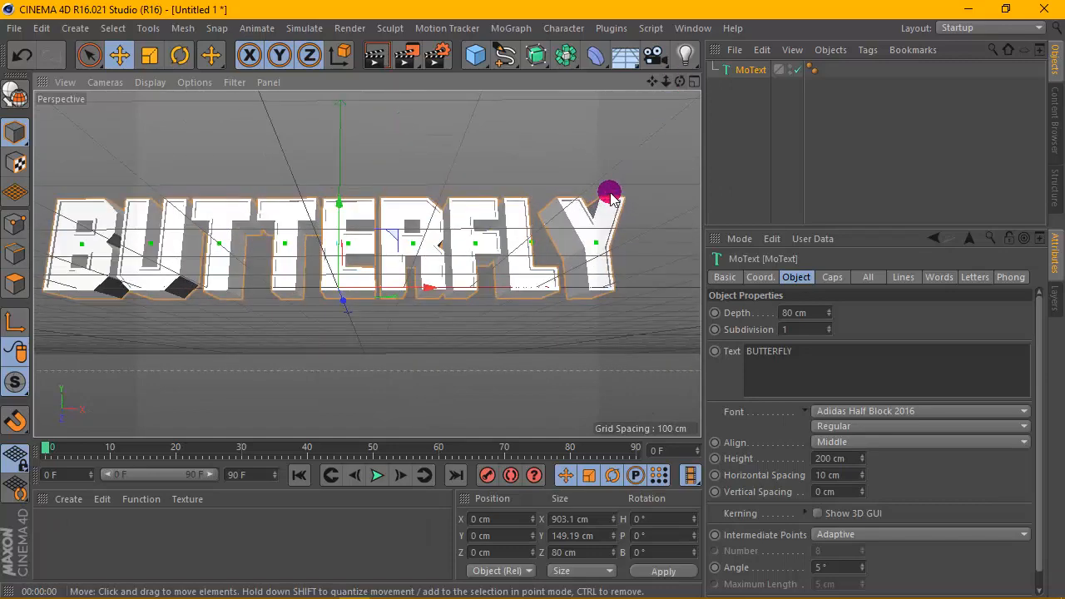
left_click_drag(652, 82, 680, 87)
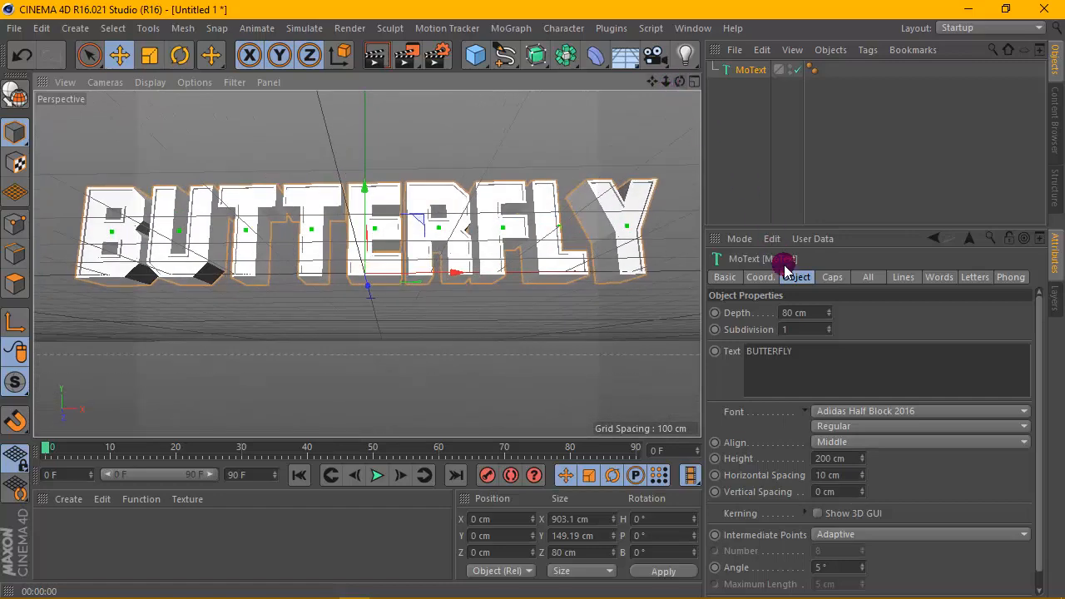
Step: Set the extrusion depth of the text to 50 cm
left_click_drag(818, 314, 754, 313)
type("50")
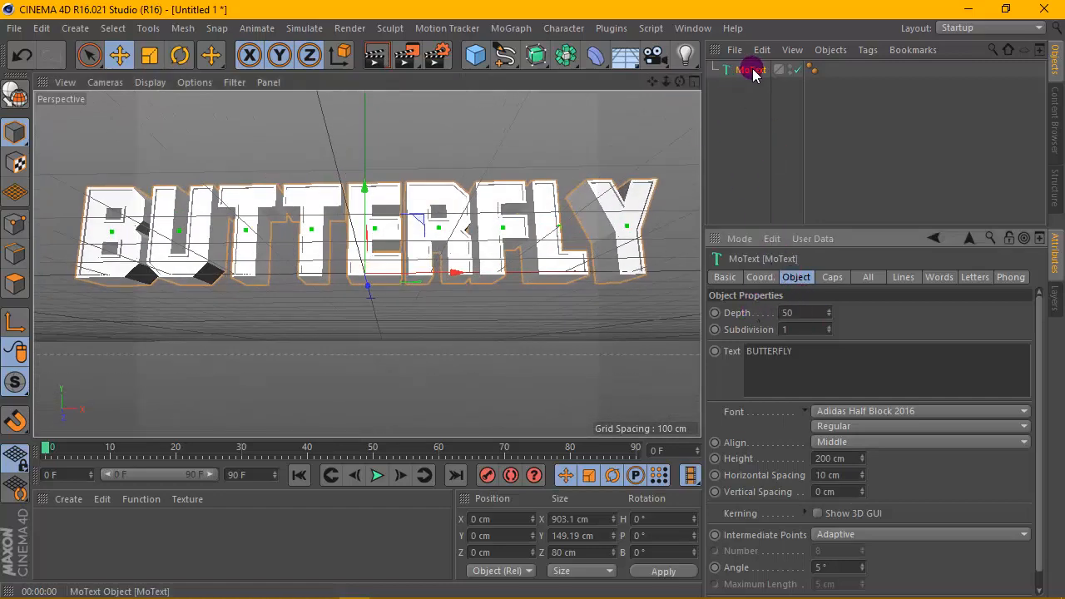
left_click(751, 70)
Step: Switch the viewport display to a shading mode with lines to inspect the text's mesh
left_click(150, 82)
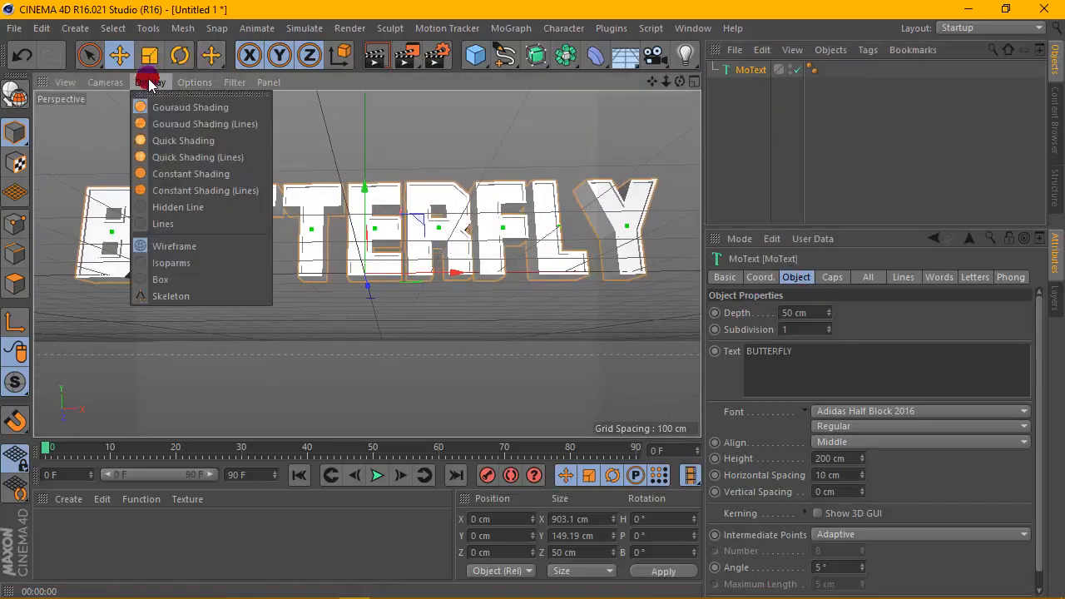
left_click(182, 140)
scroll(535, 263, "up", 3)
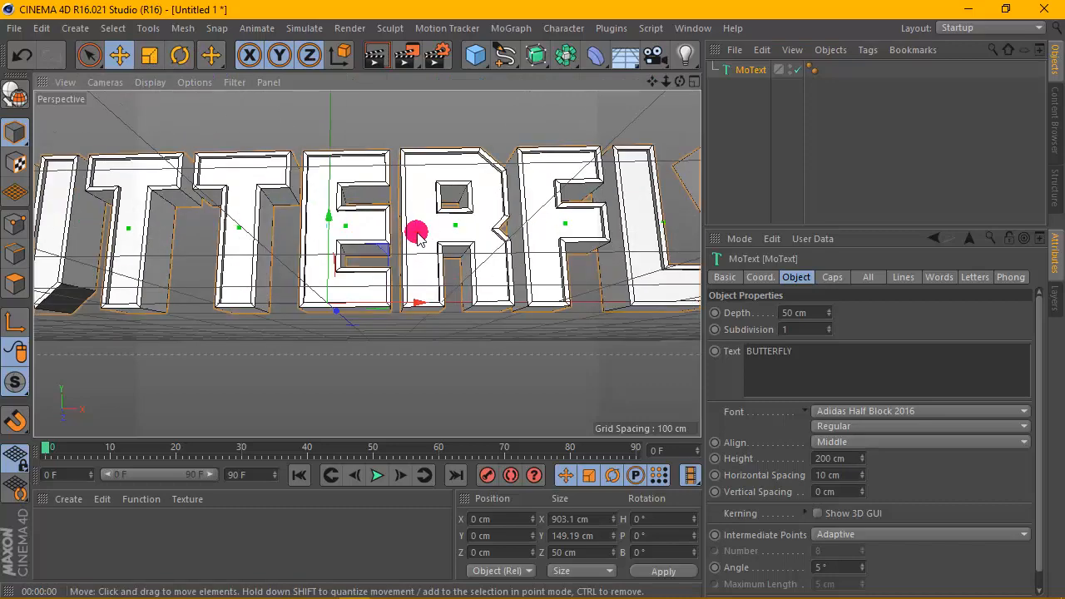
Step: Change the text's cap type to Quadrangles with a regular grid of 2 cm width
left_click(831, 277)
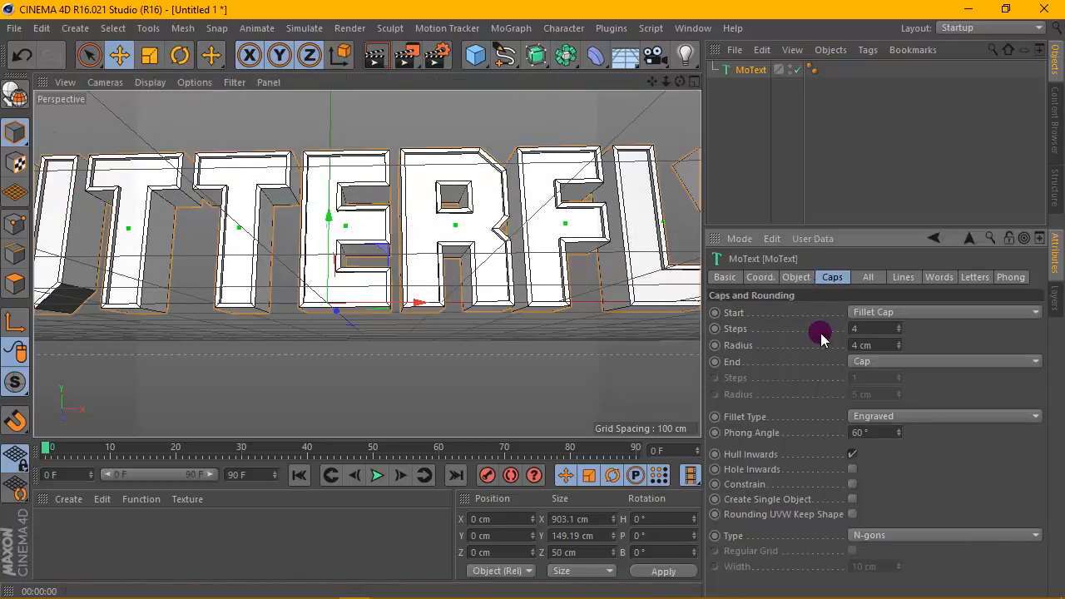
left_click(896, 536)
left_click(902, 569)
left_click(852, 551)
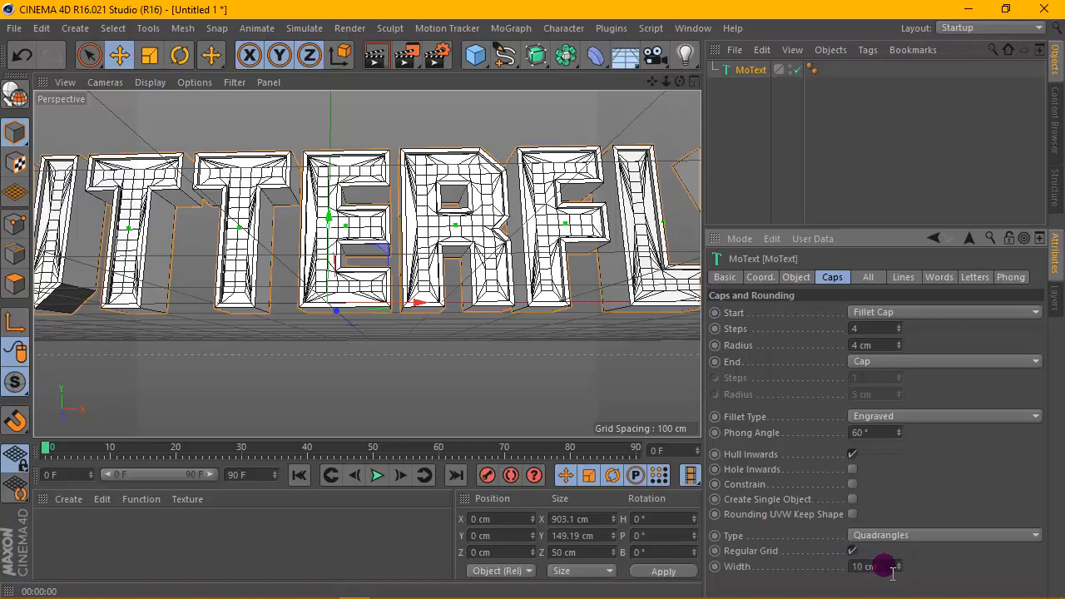
left_click_drag(878, 565, 831, 569)
type("2")
key("Return")
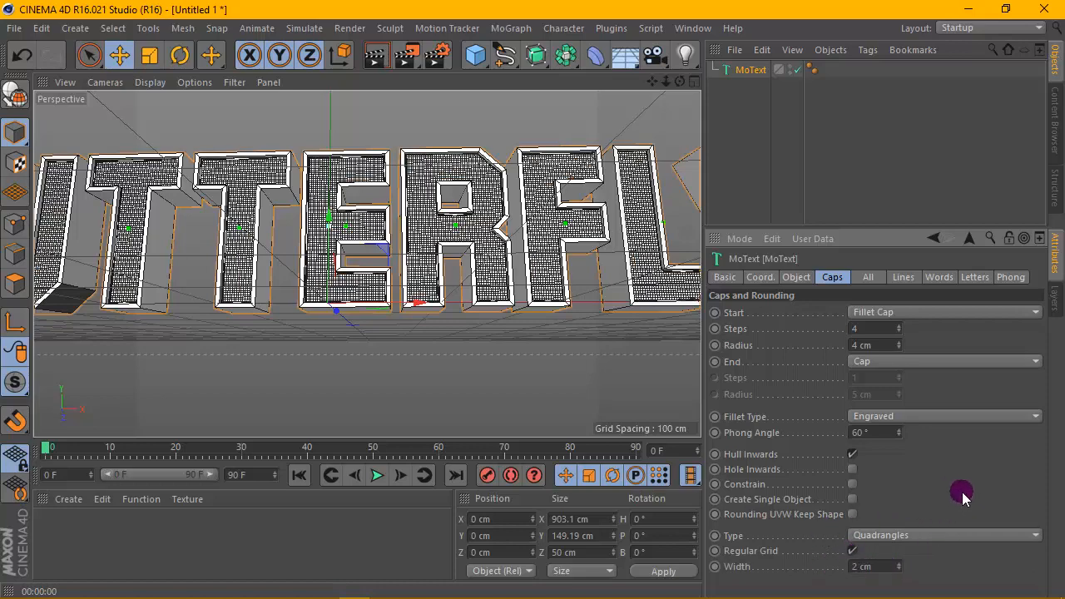
Step: Set the text's intermediate points to Subdivided and its subdivision to 50
left_click(810, 277)
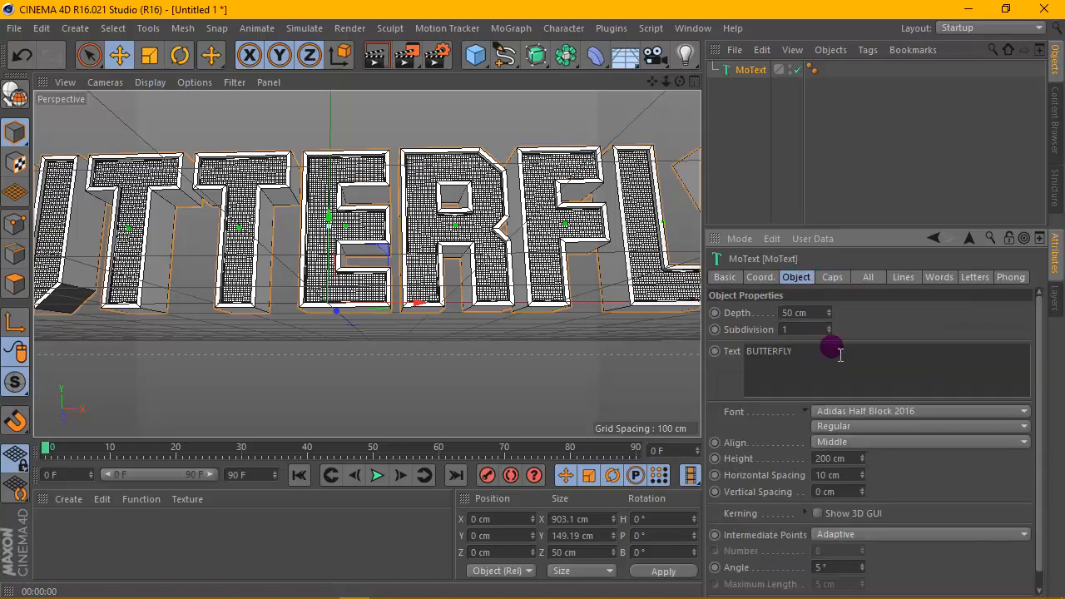
left_click(894, 534)
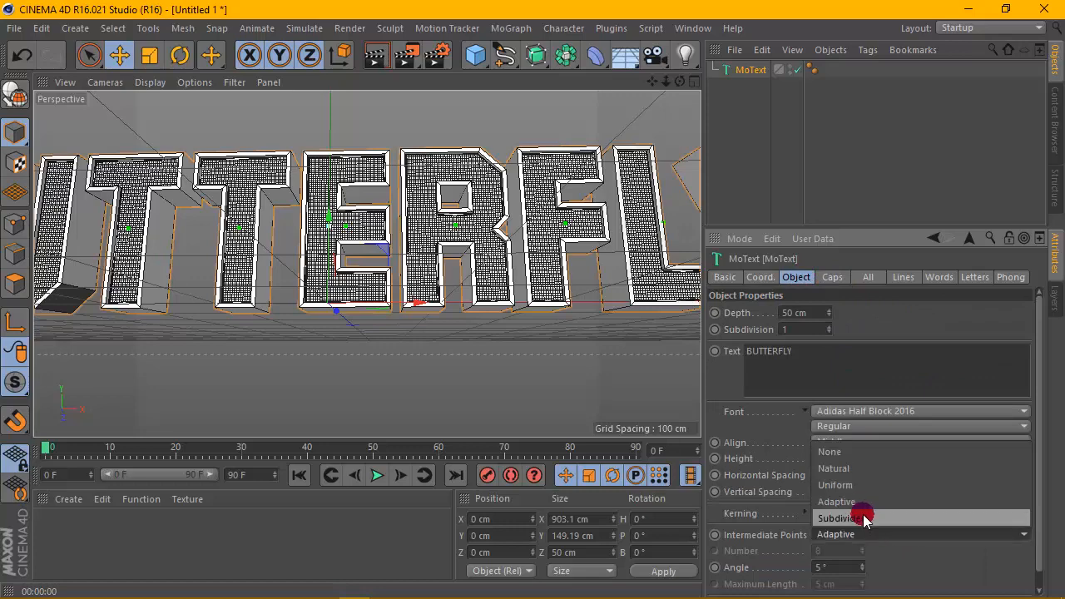
left_click(860, 513)
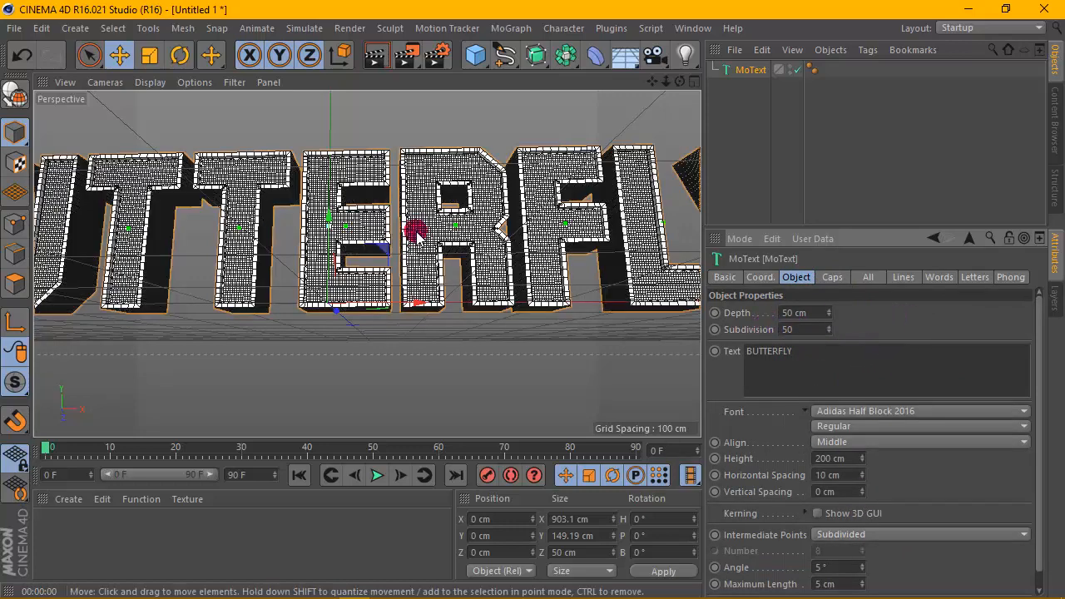
Step: Return the viewport display to Gouraud Shading without mesh lines
scroll(415, 232, "down", 6)
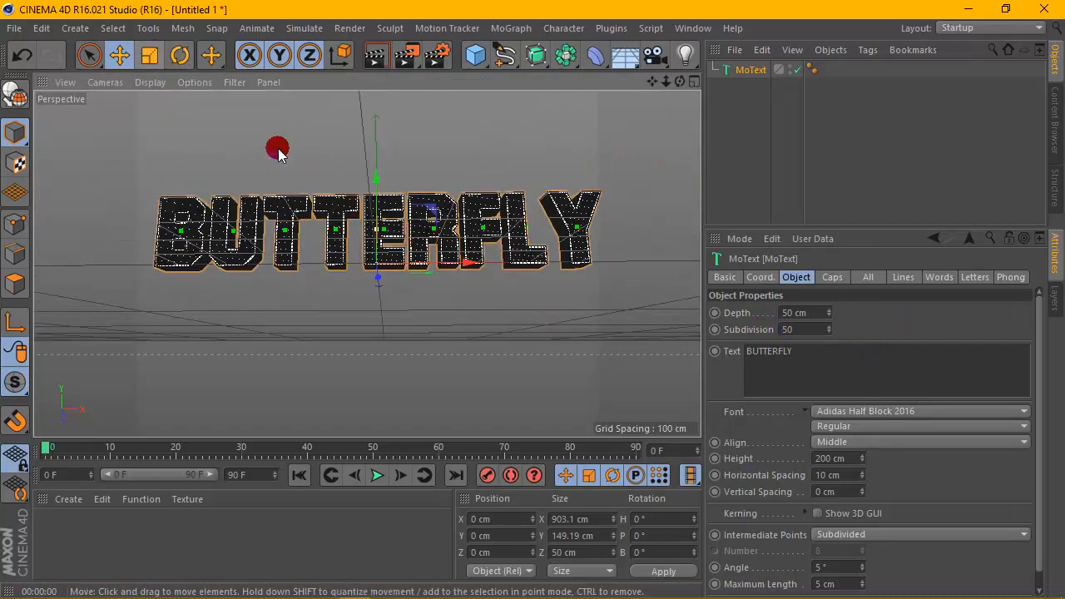
left_click(144, 90)
left_click(147, 103)
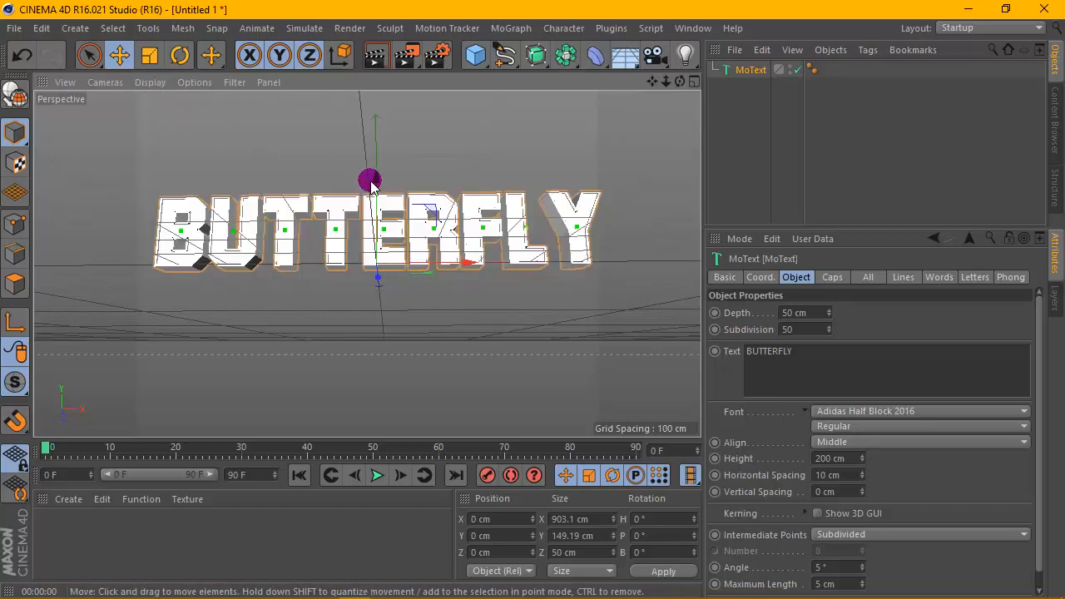
Step: Add a Bulge deformer to the scene
scroll(370, 183, "up", 2)
scroll(371, 183, "down", 2)
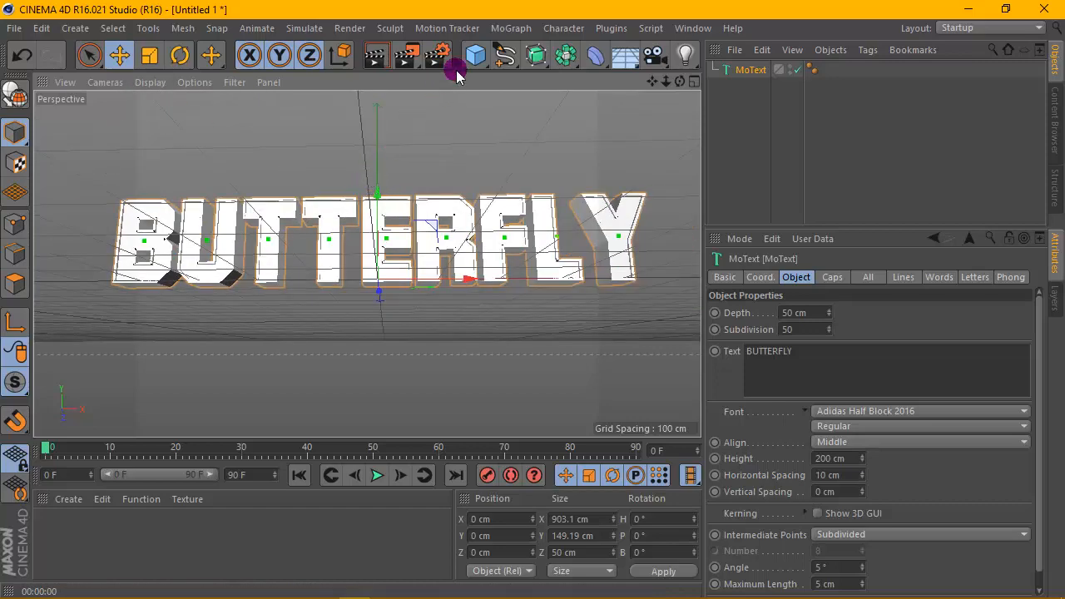
left_click(591, 57)
left_click(131, 86)
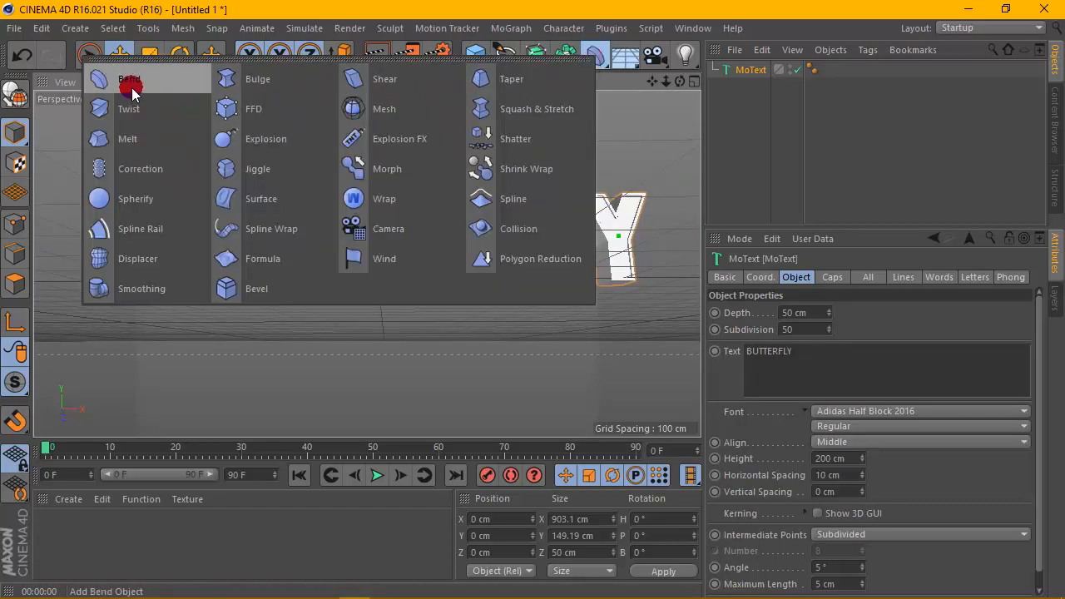
left_click(242, 79)
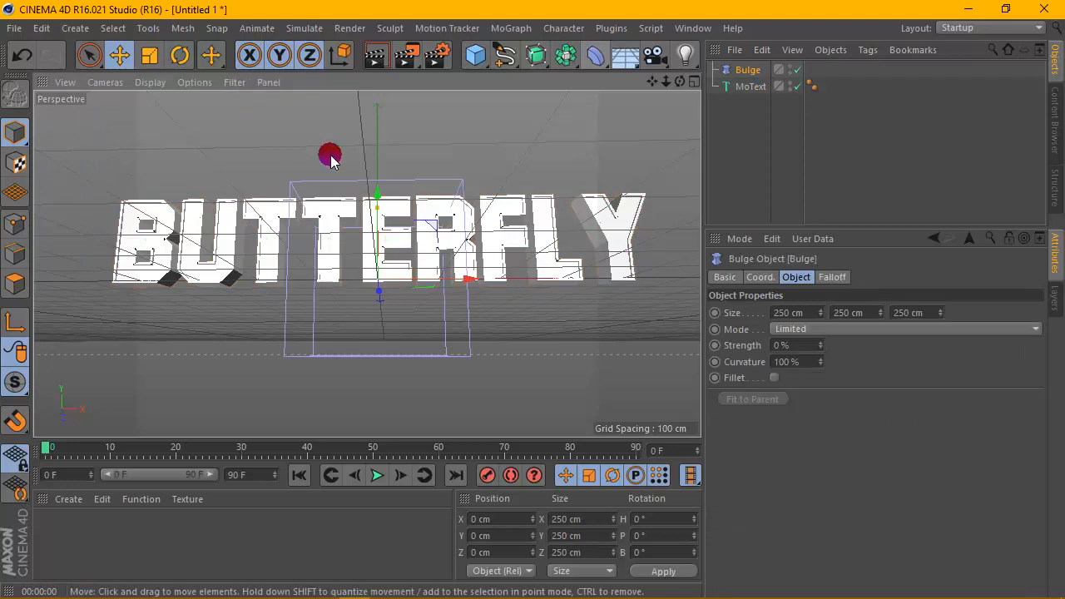
Step: Rotate the Bulge deformer to a bank angle of 90°
left_click(653, 551)
type("9")
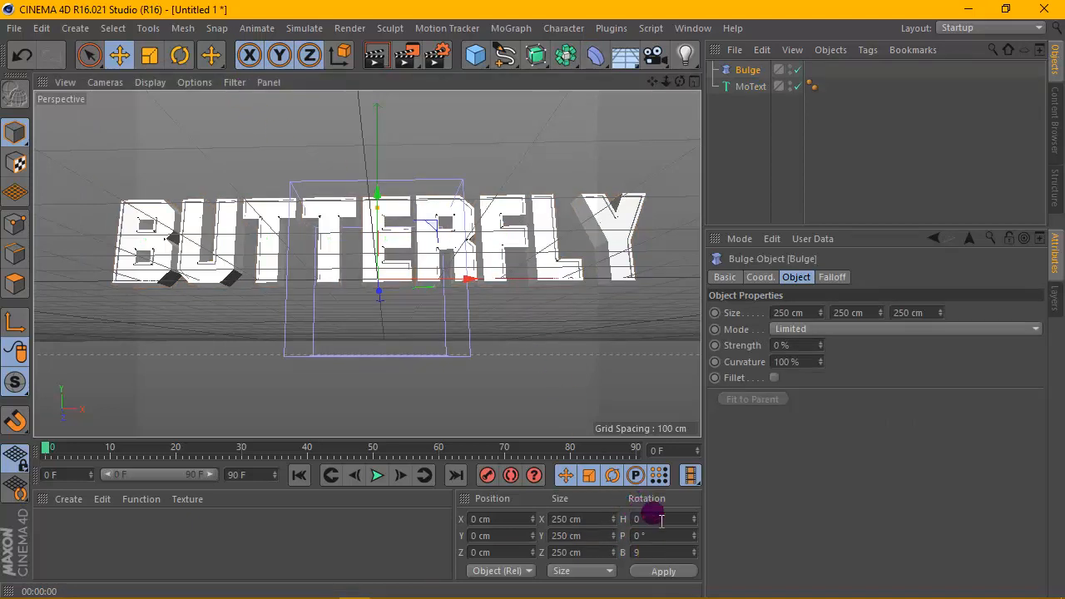
type("0")
left_click(663, 570)
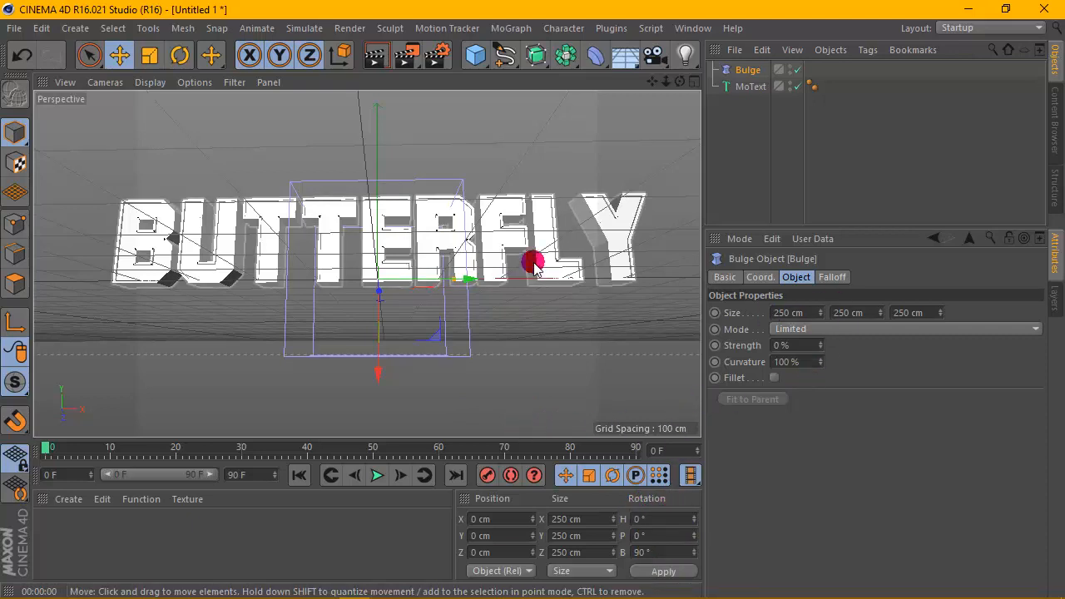
Step: Resize the Bulge deformer to 225 cm by 788 cm in its first two dimensions and raise it to about 25 cm in Y
left_click_drag(816, 309, 822, 315)
left_click_drag(380, 337, 379, 323)
scroll(484, 290, "down", 5)
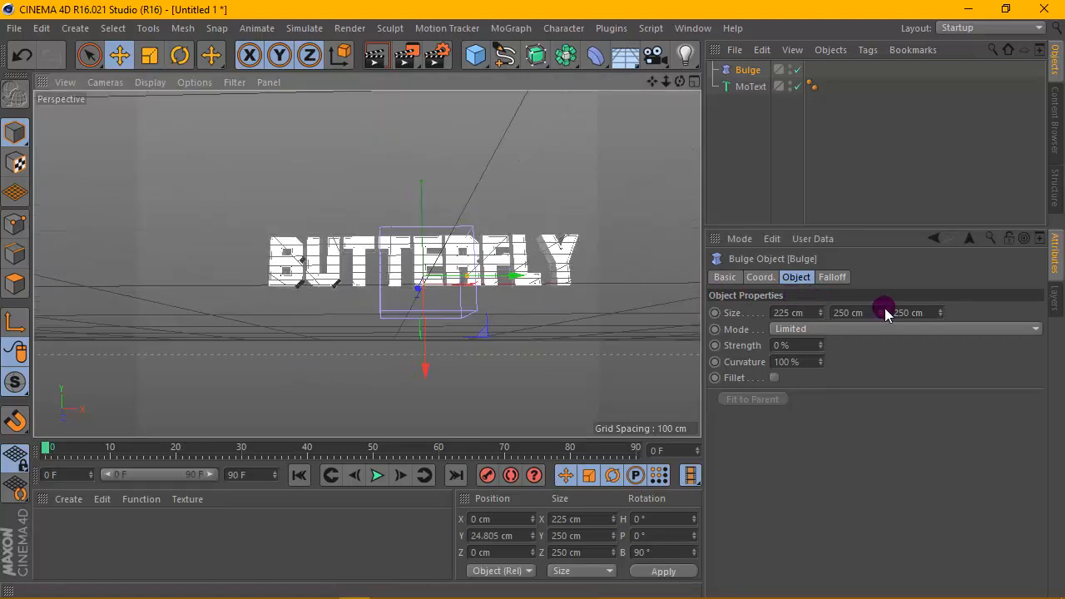
left_click_drag(885, 312, 865, 332)
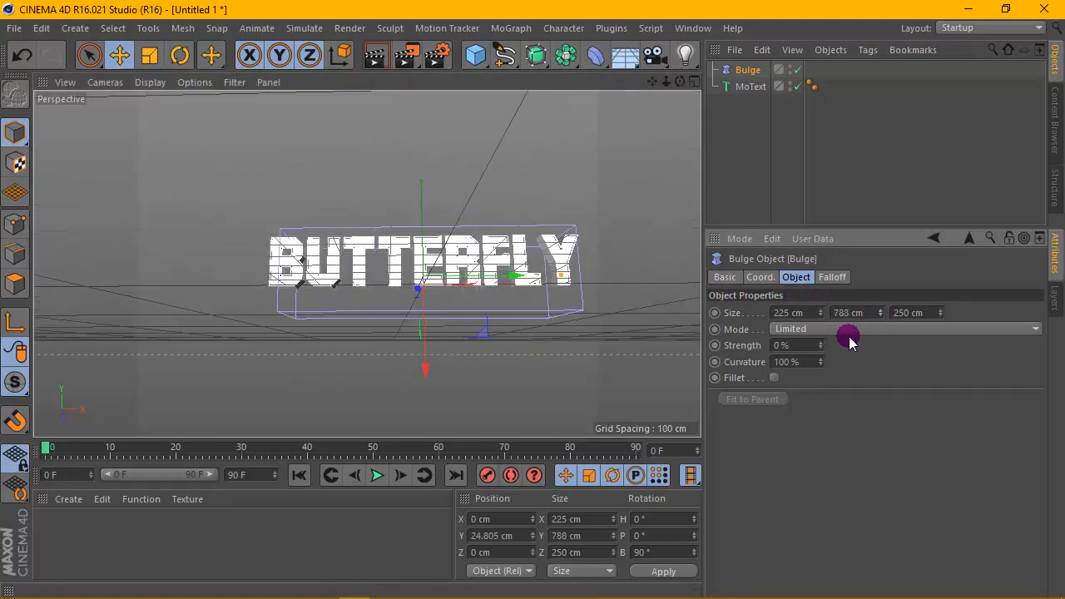
scroll(561, 308, "up", 5)
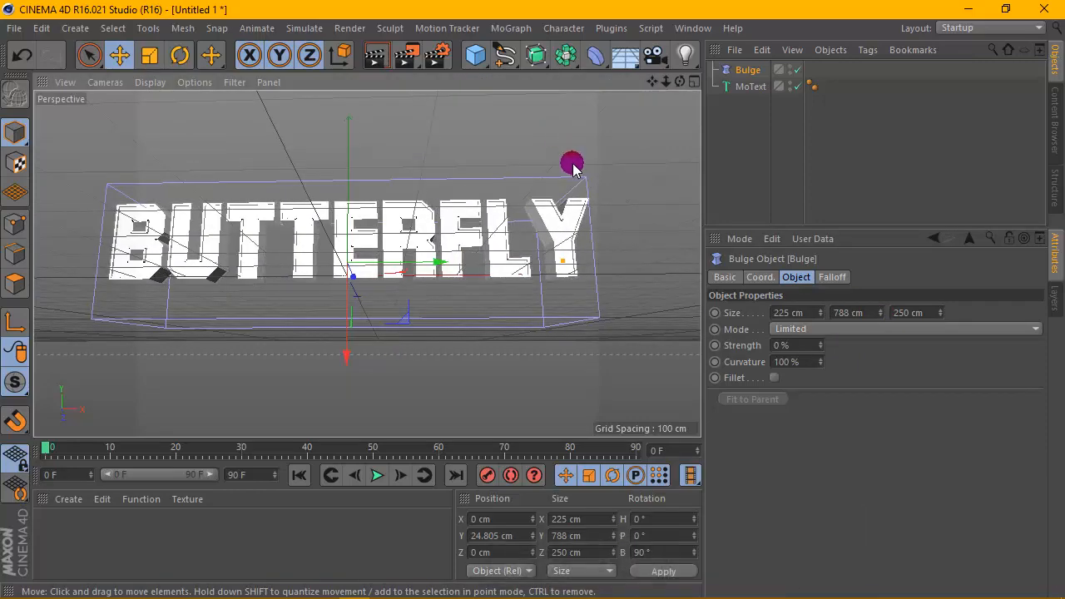
Step: From the side, centre the Bulge on the letters at about 65 cm in Y and 31 cm in Z, and reduce its third dimension to 151 cm
left_click_drag(678, 86, 678, 83)
left_click_drag(373, 326, 369, 307)
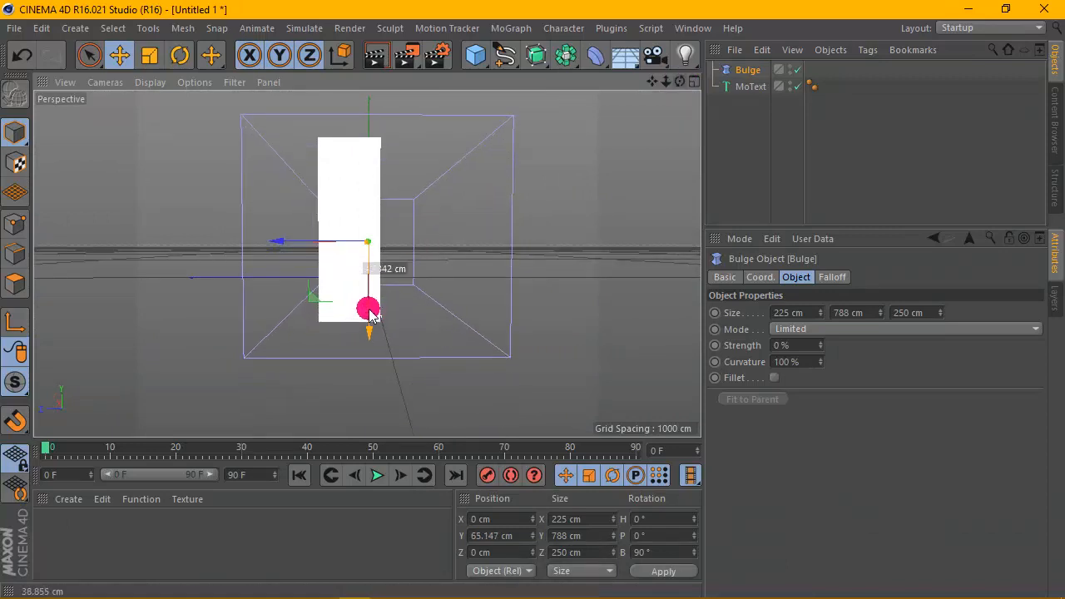
left_click_drag(333, 245, 313, 241)
left_click_drag(943, 312, 943, 316)
left_click_drag(680, 81, 379, 70)
scroll(437, 201, "down", 5)
scroll(437, 204, "down", 5)
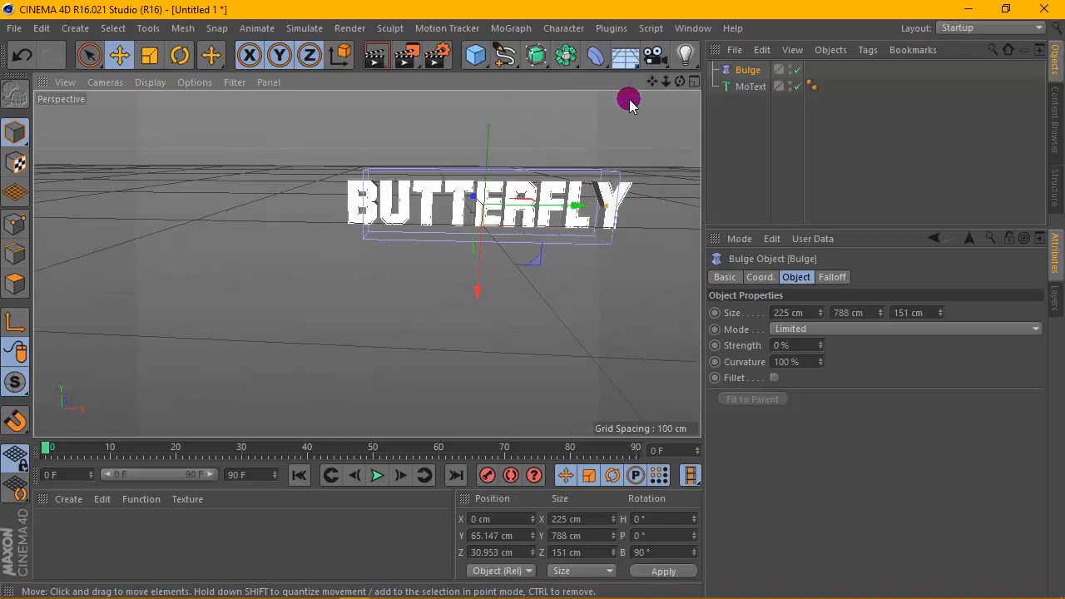
Step: Lengthen the Bulge cage to 936 cm so it spans the whole word, and set its mode to Unlimited
left_click_drag(882, 313, 892, 312)
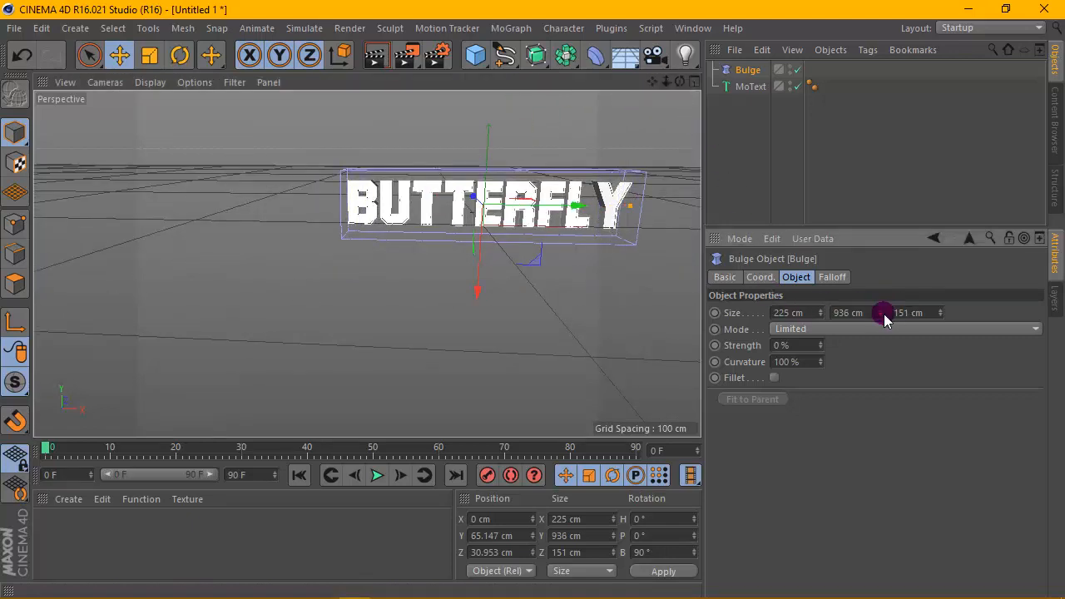
scroll(653, 203, "up", 2)
scroll(625, 166, "up", 3)
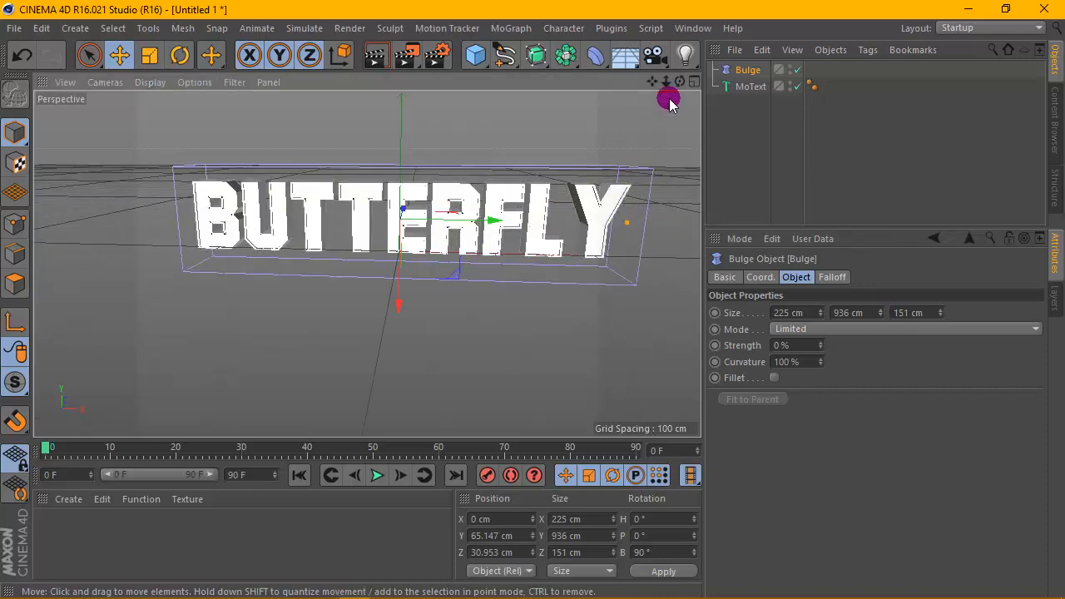
mouse_move(680, 82)
left_mouse_down()
mouse_move(669, 60)
mouse_move(778, 108)
mouse_move(840, 82)
mouse_move(680, 83)
left_mouse_up()
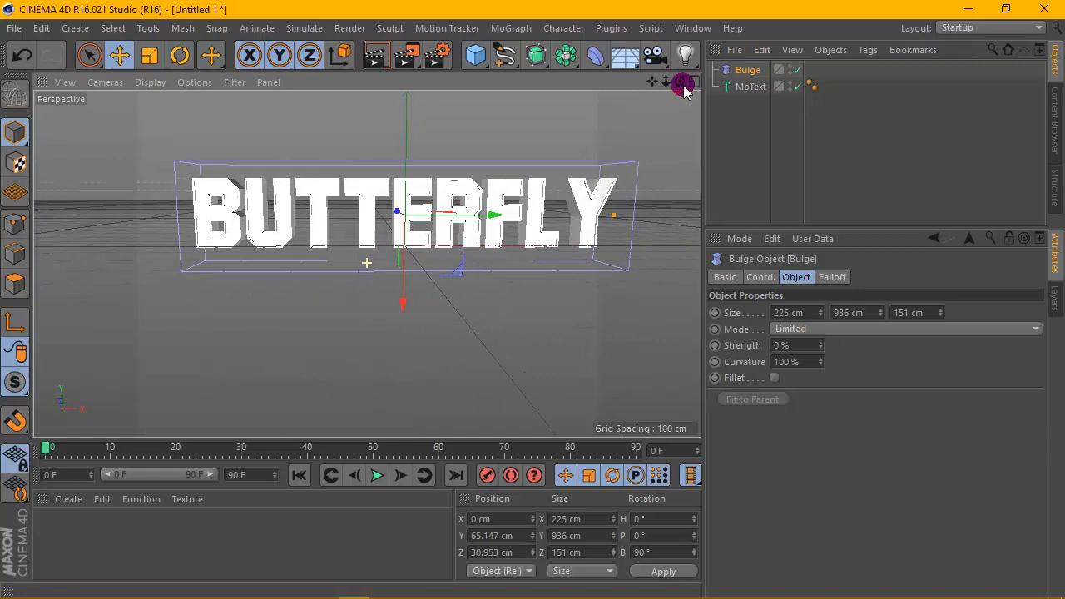
left_click(860, 329)
left_click(831, 379)
scroll(632, 111, "up", 2)
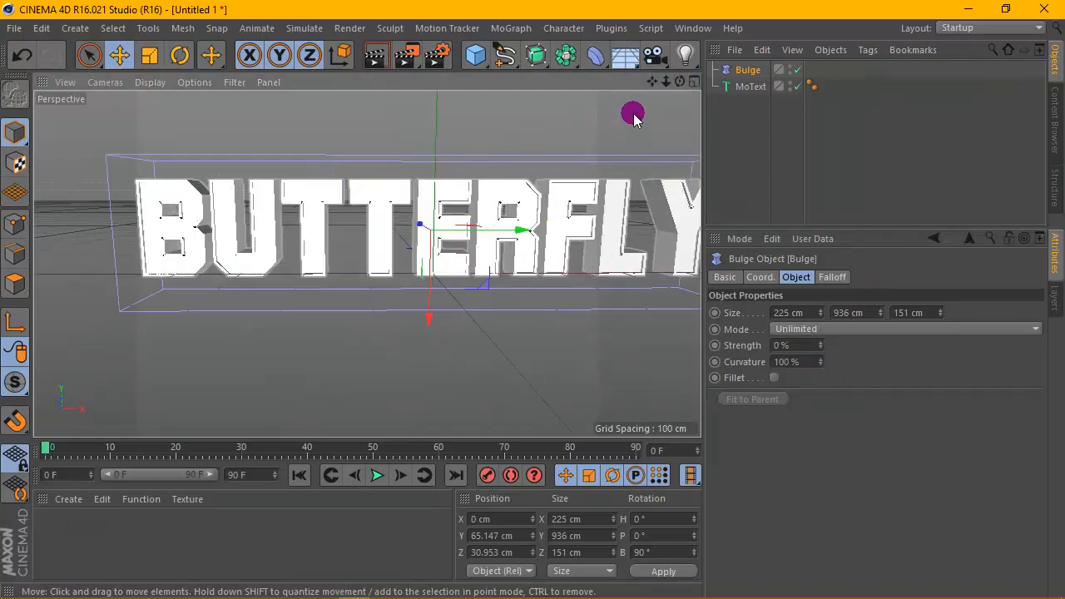
Step: Make the Bulge deformer a child of the MoText object
left_click_drag(655, 83, 595, 72)
left_click_drag(680, 82, 682, 60)
left_click(750, 74)
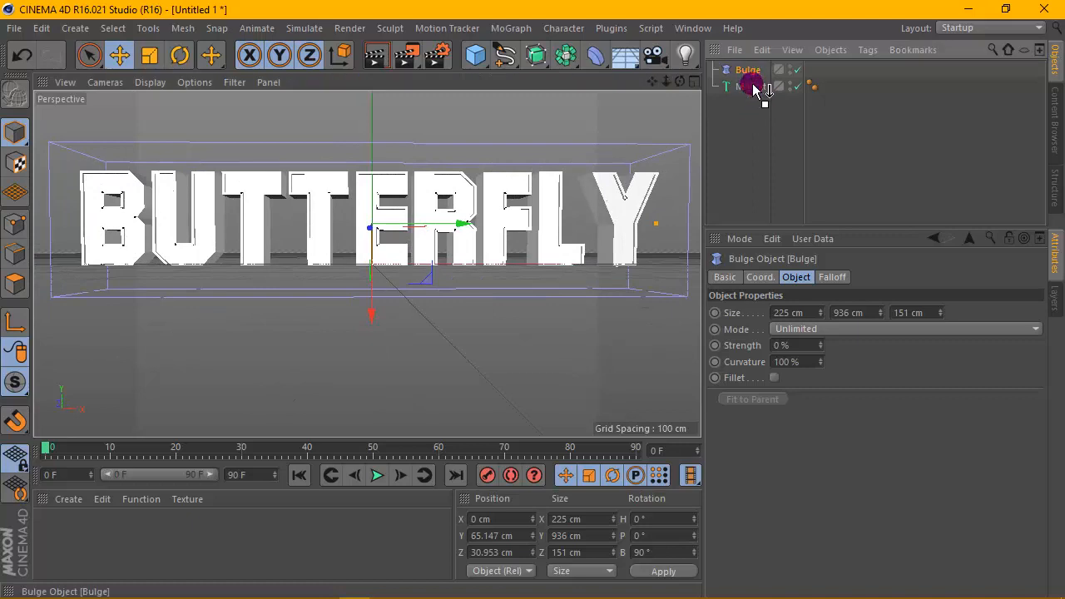
left_click_drag(746, 91, 744, 88)
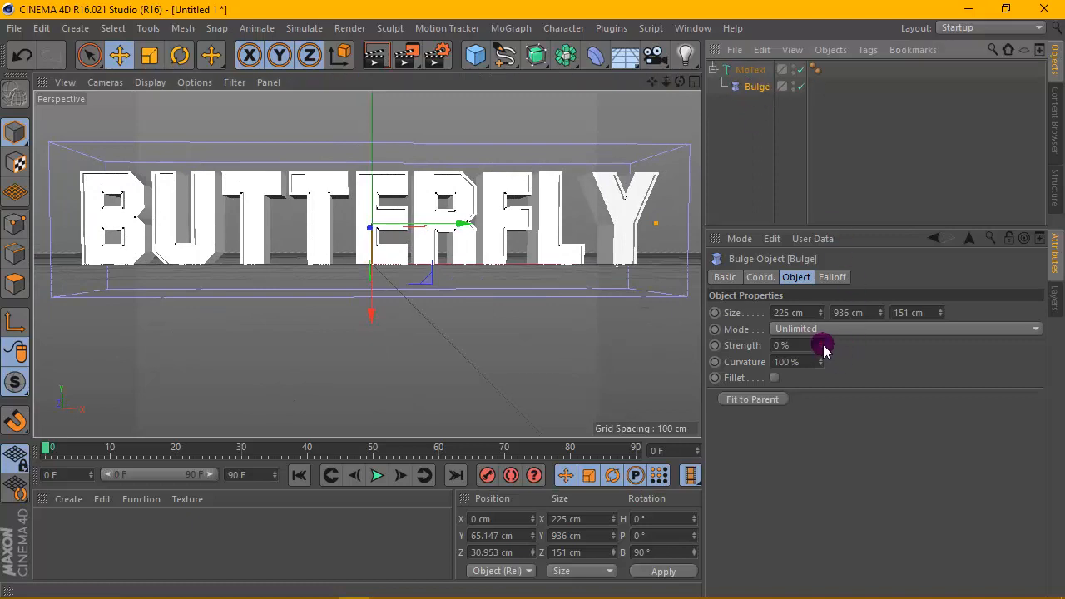
Step: Set the Bulge strength to -22% and try its Fillet option
left_click_drag(822, 347, 822, 348)
left_click_drag(680, 81, 635, 77)
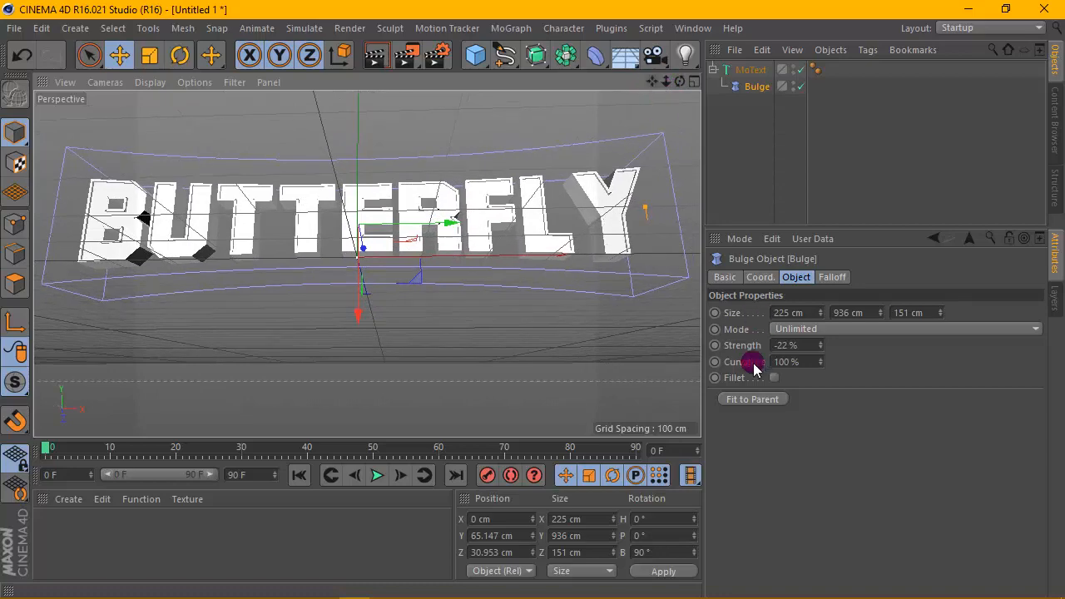
left_click(775, 378)
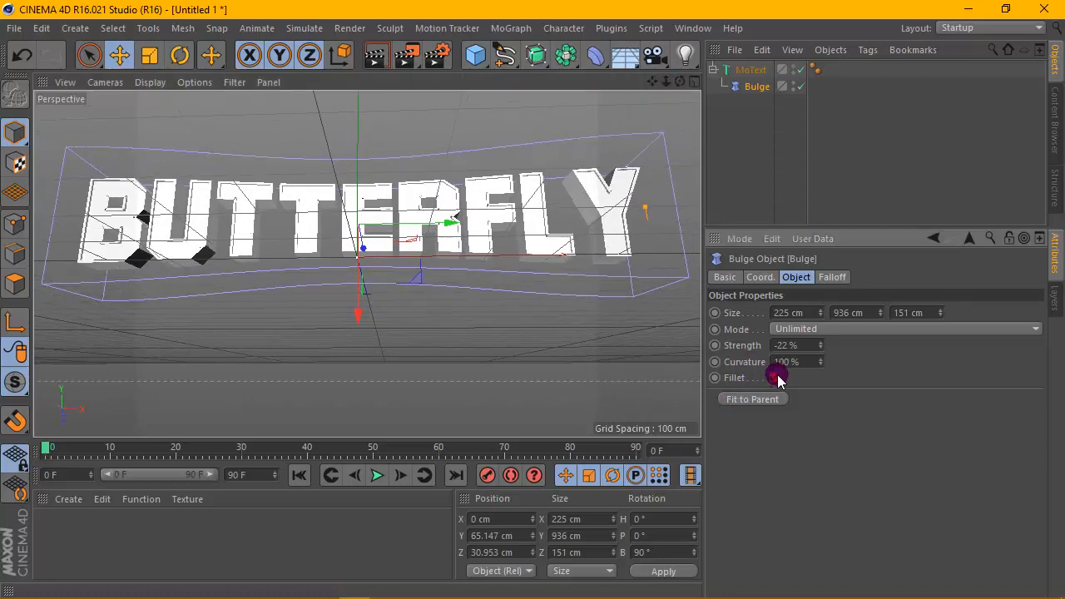
mouse_move(680, 80)
left_mouse_down()
mouse_move(670, 79)
mouse_move(684, 78)
left_mouse_up()
Step: Apply the HDV/HDTV 720 25 film/video preset to the render output and close the render settings
left_click(437, 55)
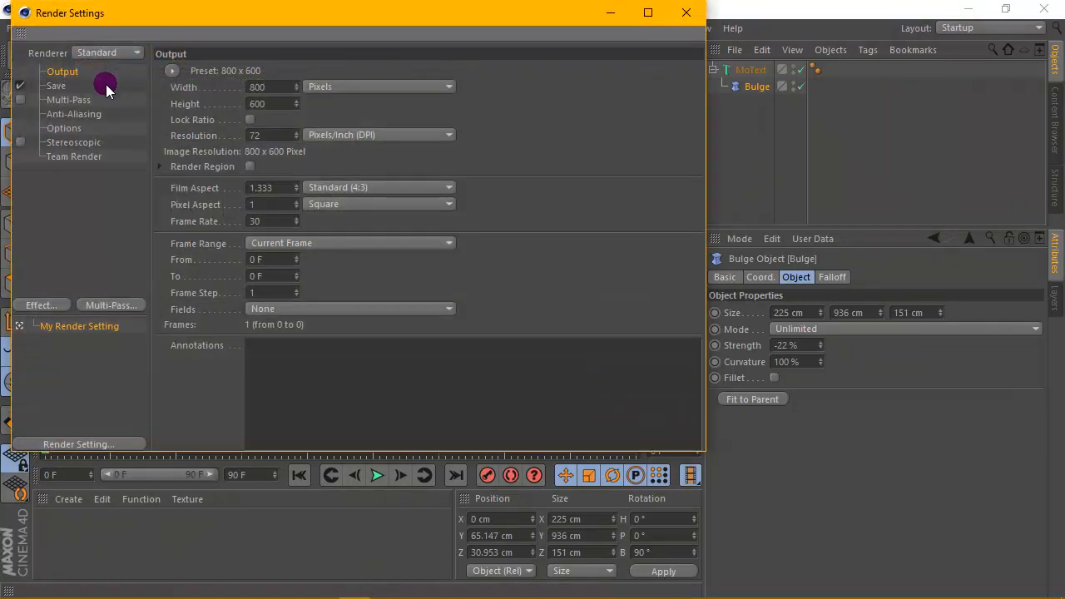
left_click(55, 86)
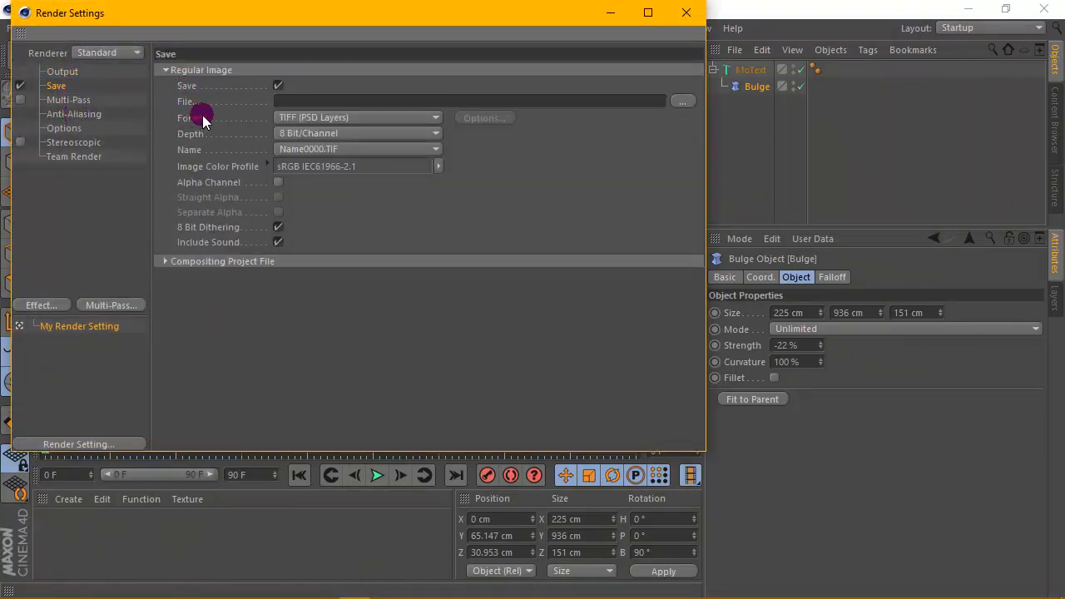
left_click(58, 72)
left_click(173, 72)
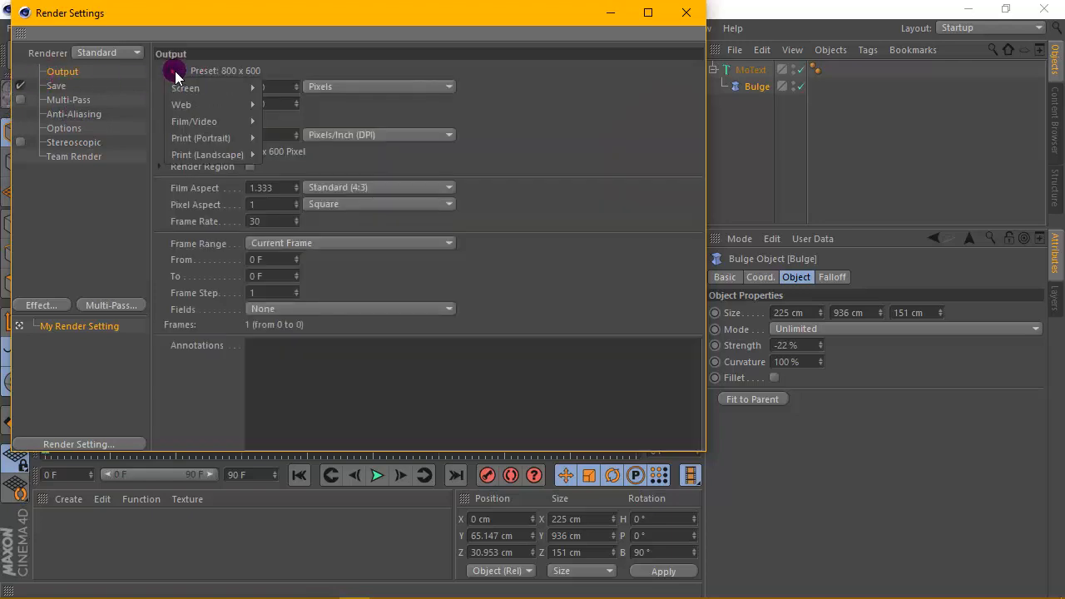
mouse_move(237, 88)
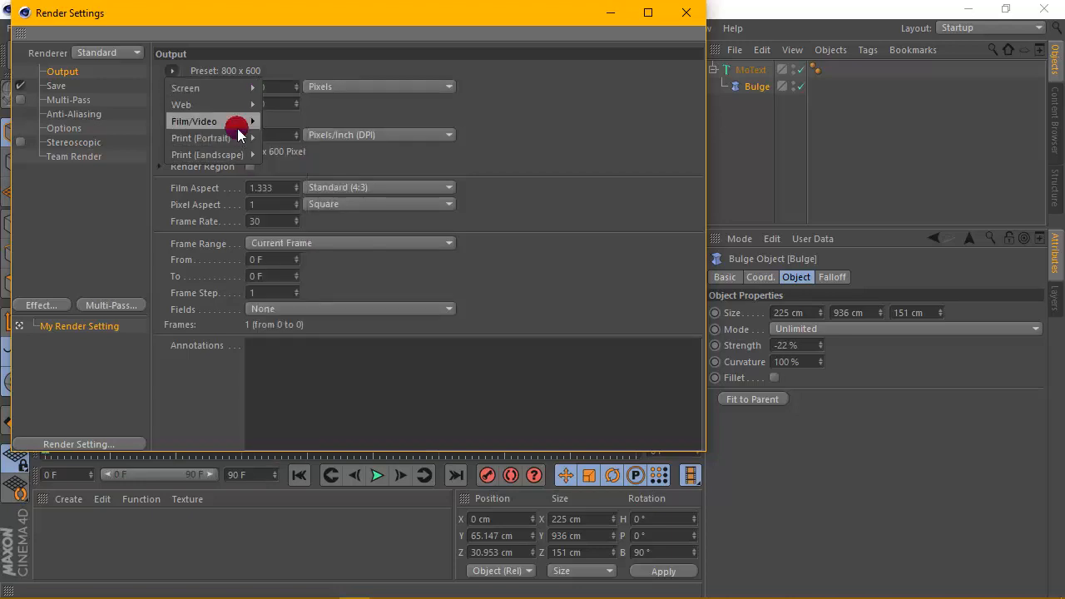
mouse_move(238, 123)
left_click(353, 322)
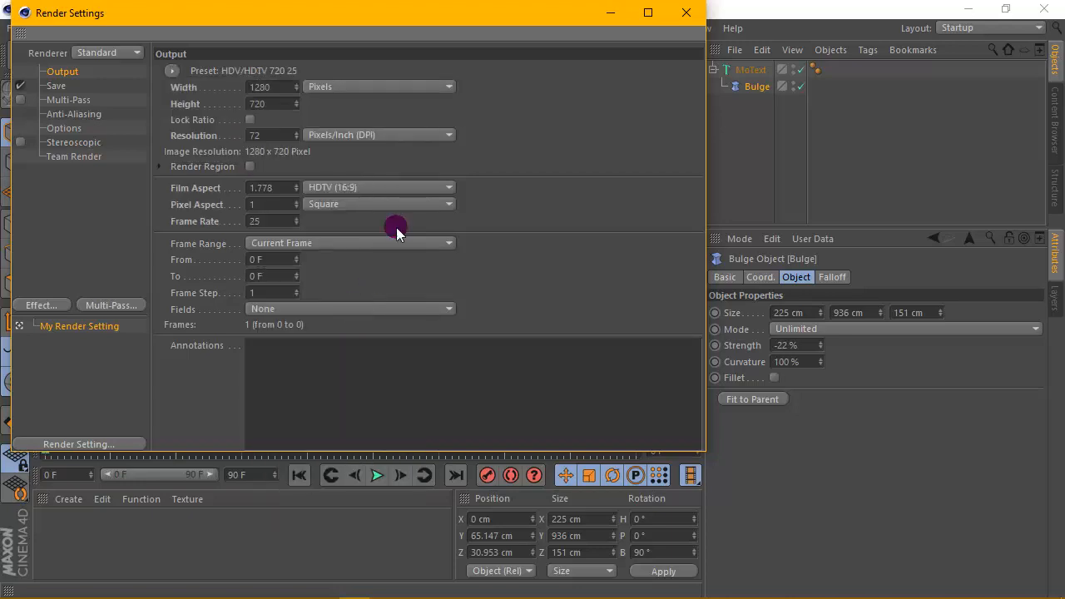
left_click(685, 12)
Step: Orbit to a low frontal view of the bulged title and render a preview in the viewport
scroll(478, 138, "down", 3)
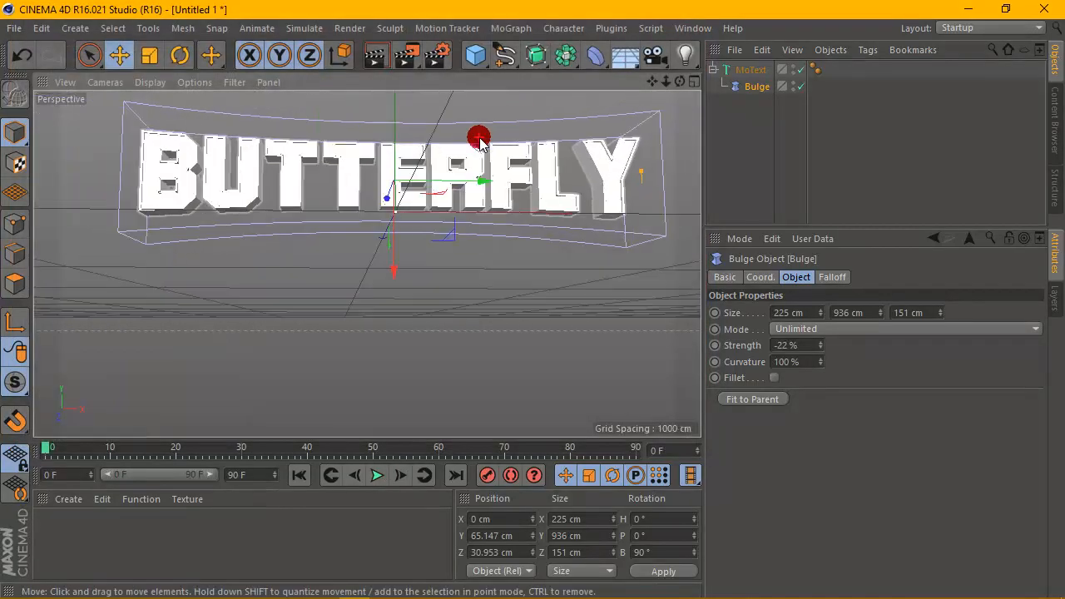
left_click_drag(684, 79, 447, 172)
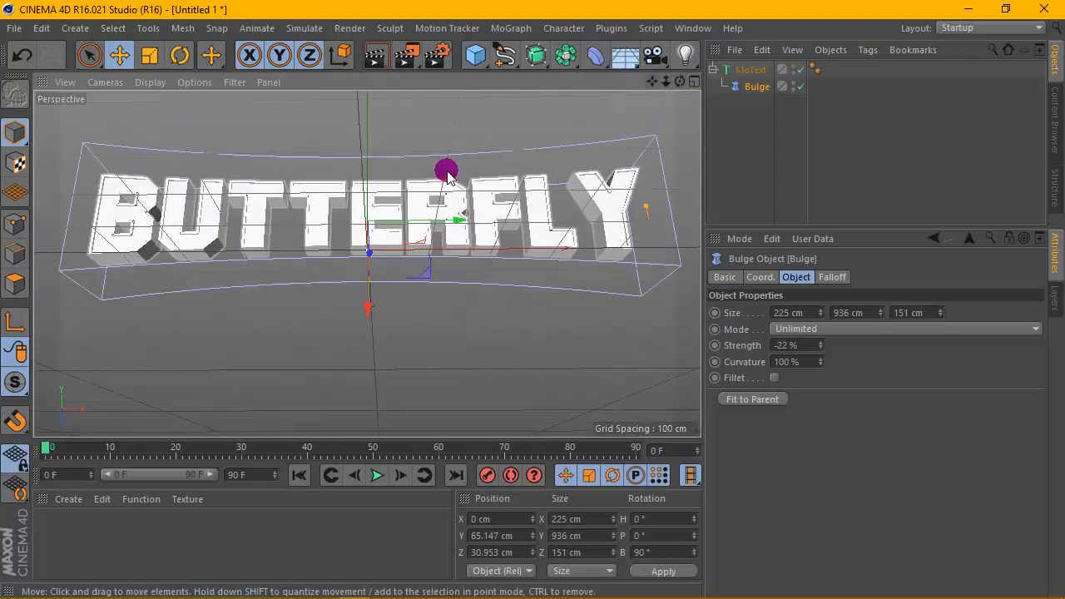
left_click(375, 58)
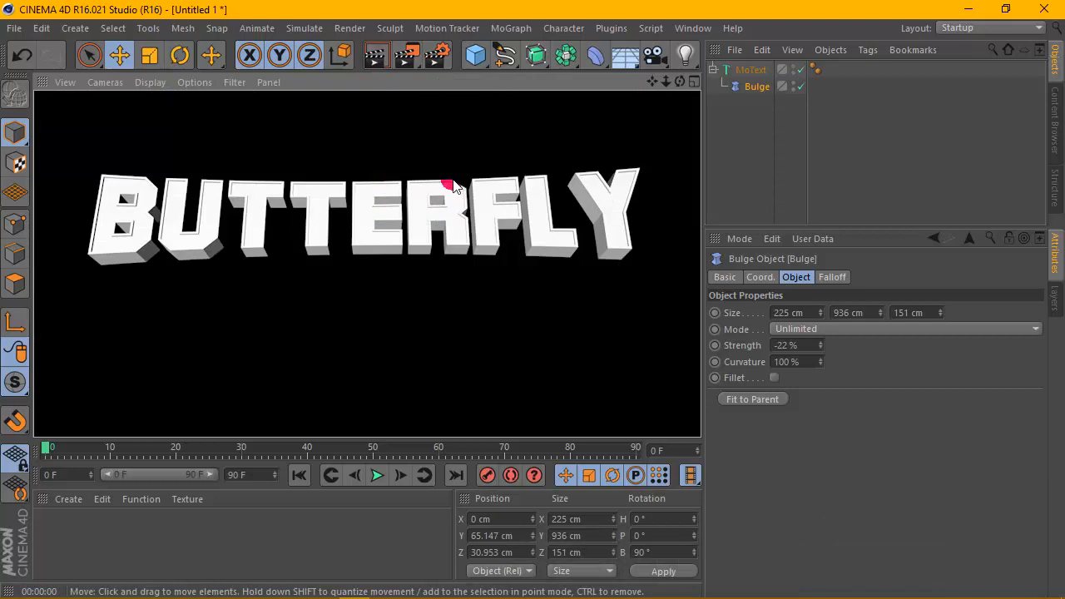
Step: Move the Bulge deformer out of the MoText hierarchy and set the text's depth to 10 cm
left_click_drag(754, 89, 752, 113)
left_click(746, 87)
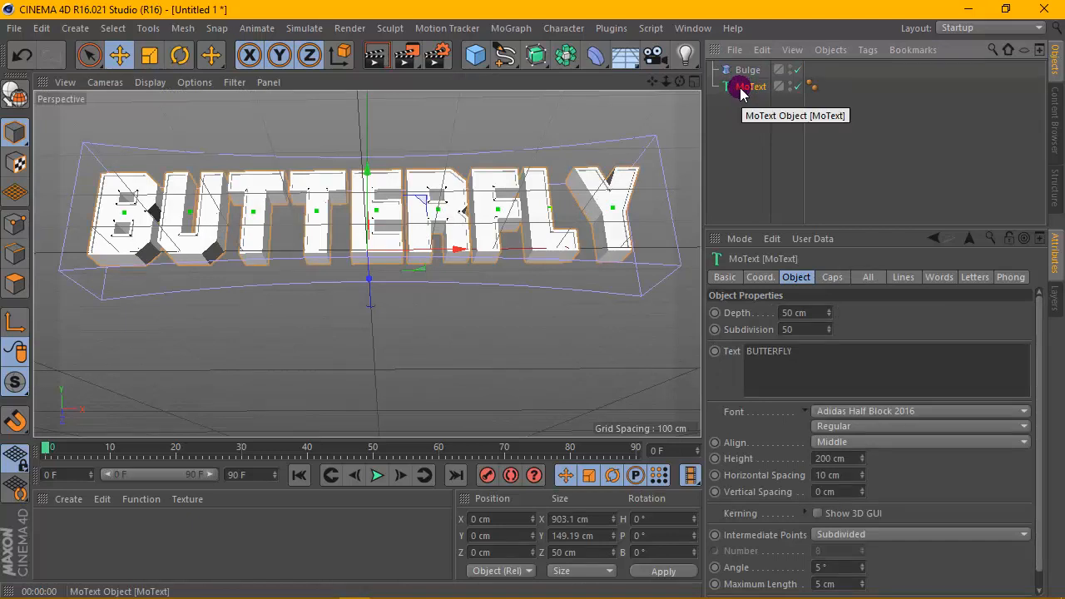
left_click_drag(811, 312, 772, 310)
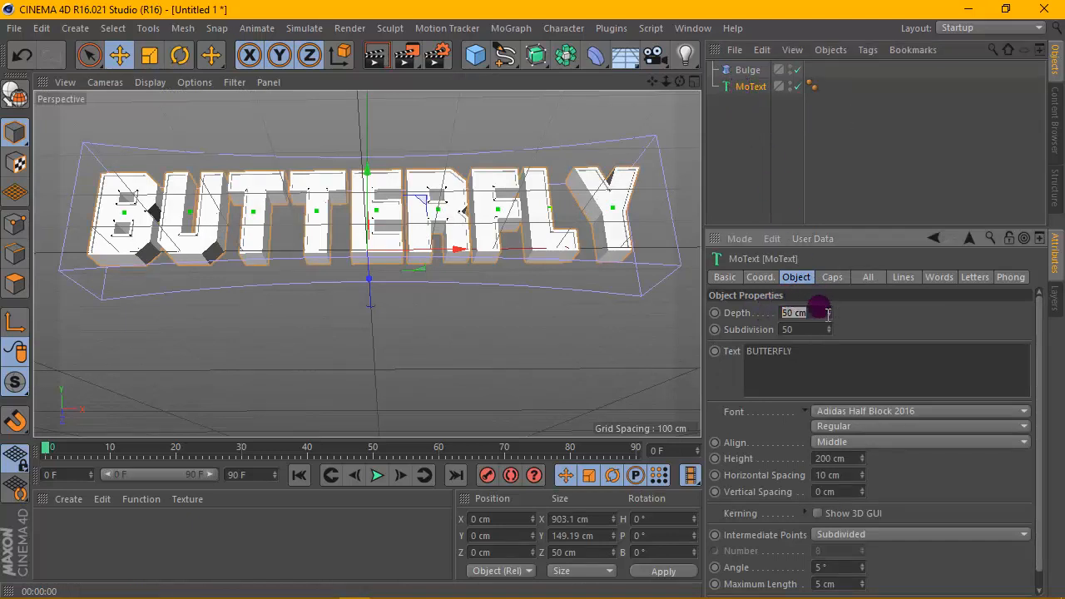
type("10")
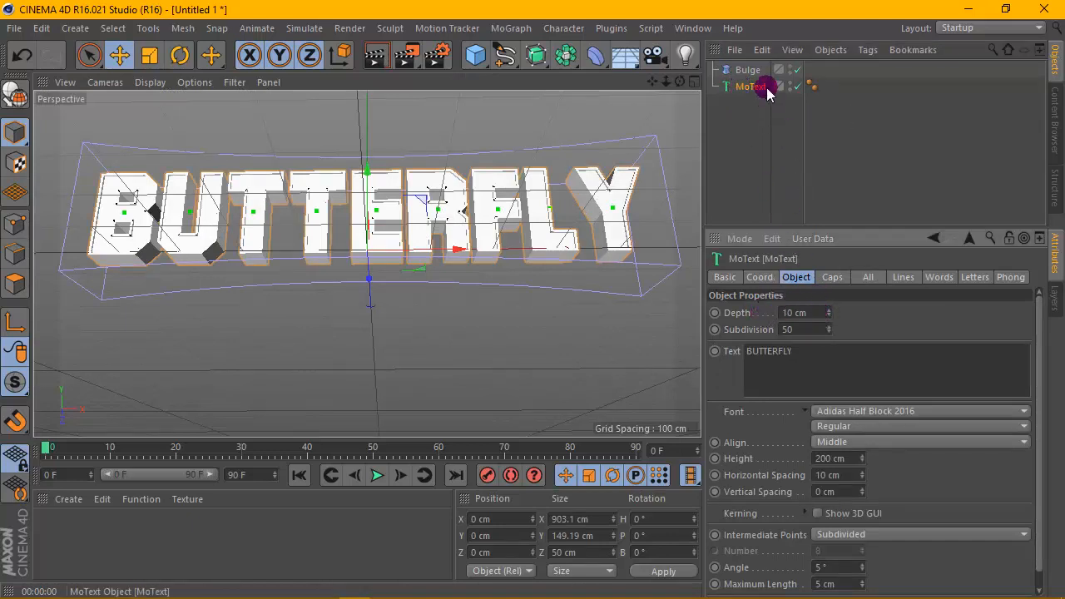
Step: Duplicate the MoText object and set the copy's depth to 50 cm
left_click(759, 88)
left_click_drag(726, 98, 755, 115, "ctrl")
left_click_drag(806, 313, 755, 316)
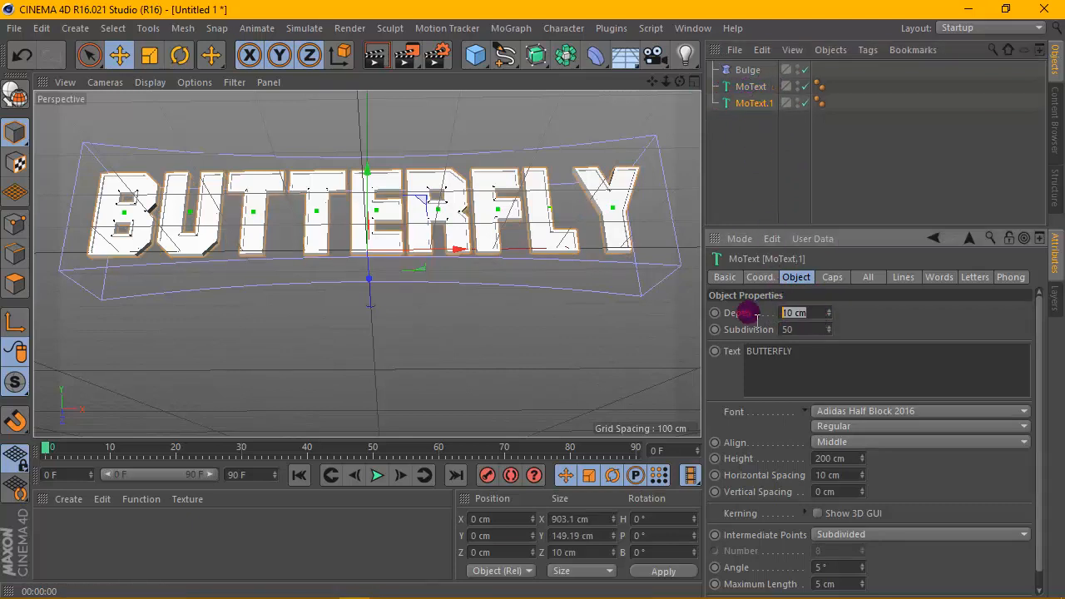
type("80")
left_click(756, 105)
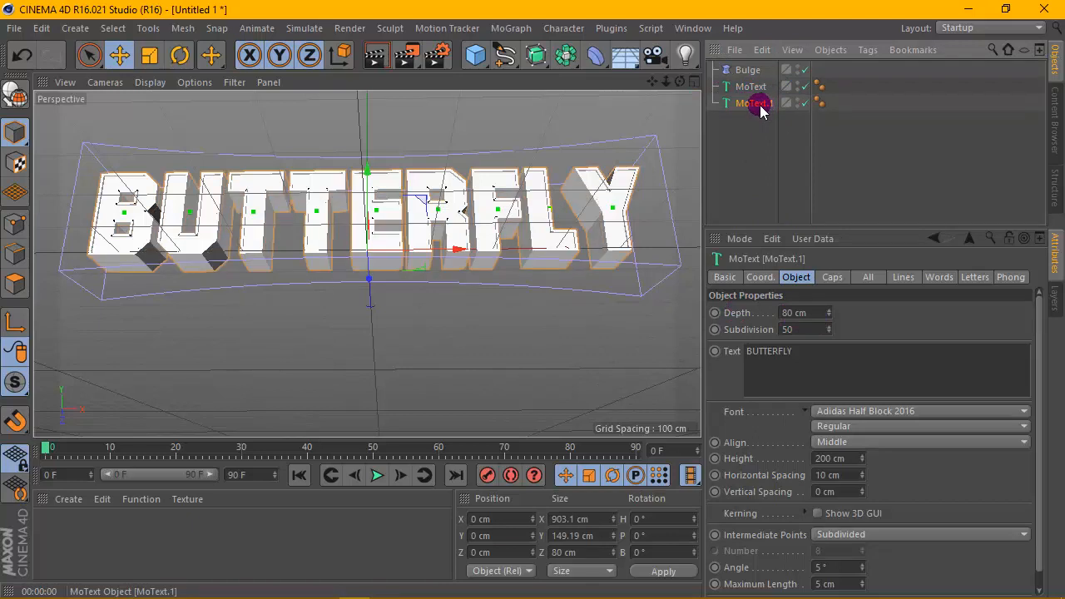
left_click(822, 311)
left_click_drag(826, 317, 749, 314)
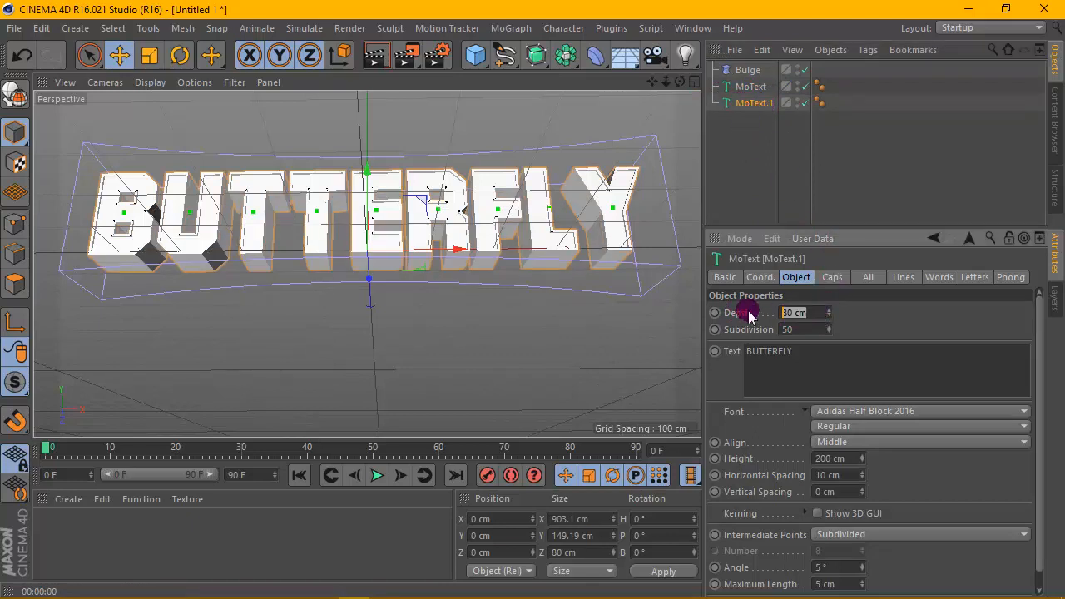
left_click(741, 102)
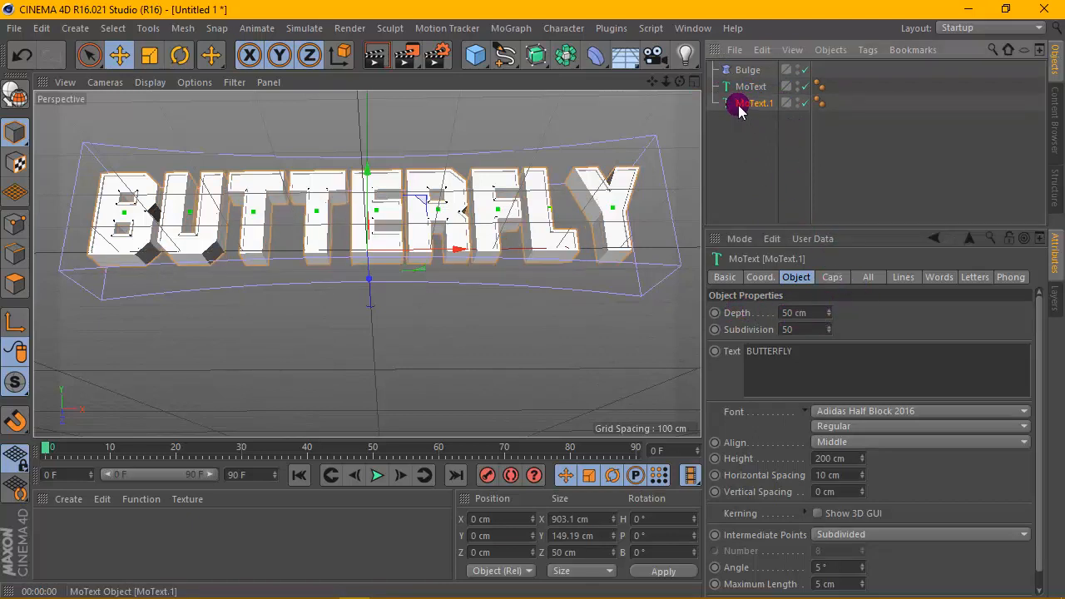
Step: In the Right view, move the text copy about 10 cm along Z so it sits directly behind the original
middle_click(672, 91)
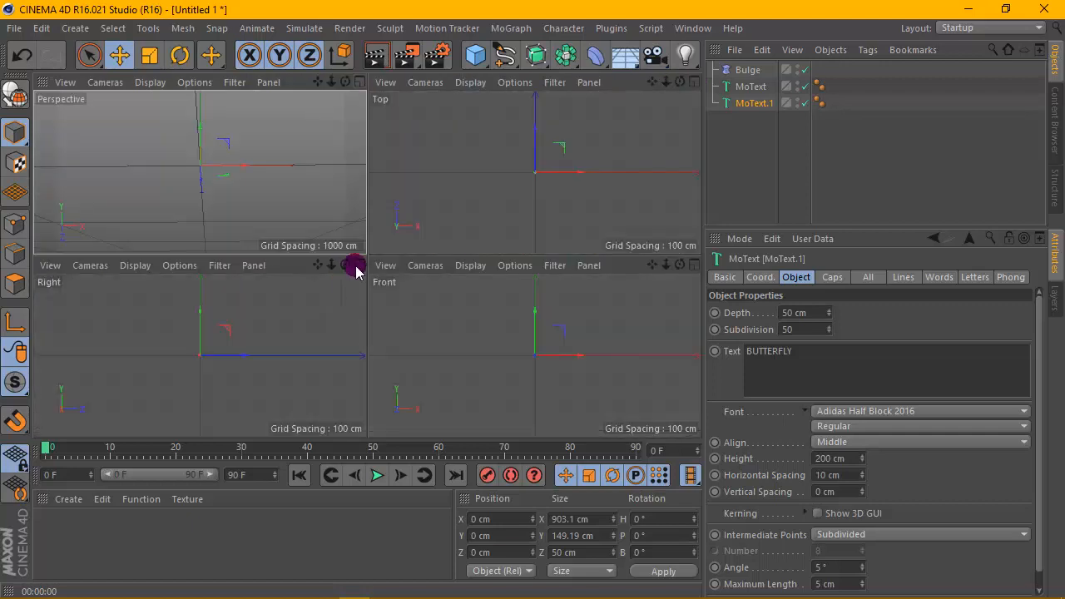
middle_click(353, 276)
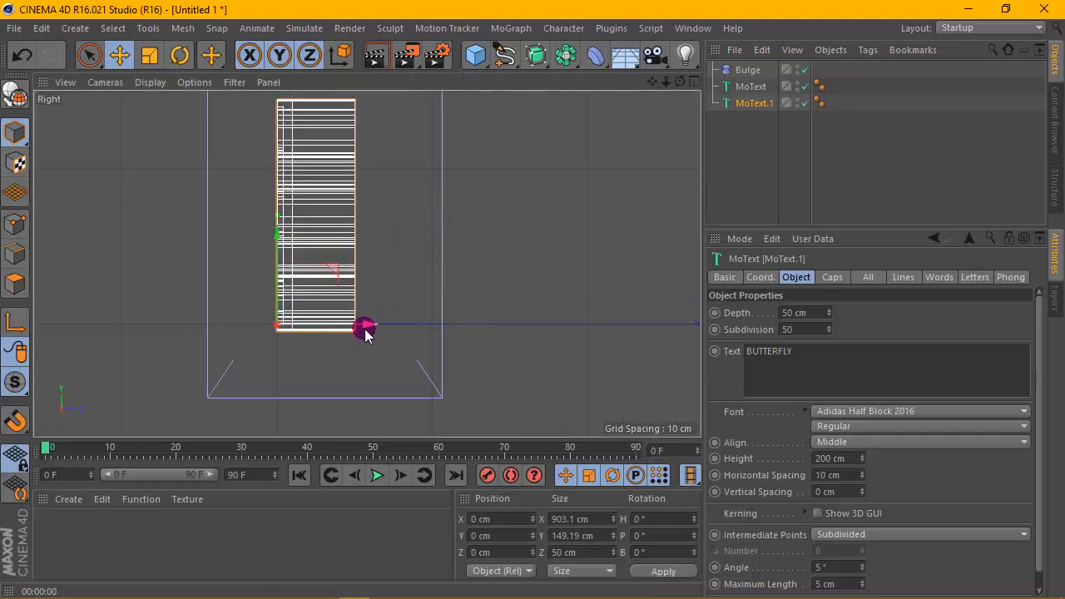
mouse_move(367, 324)
left_mouse_down()
mouse_move(394, 325)
mouse_move(375, 326)
left_mouse_up()
Step: Set the text copy's start fillet cap to 8 steps with a radius of 8 cm
left_click(833, 279)
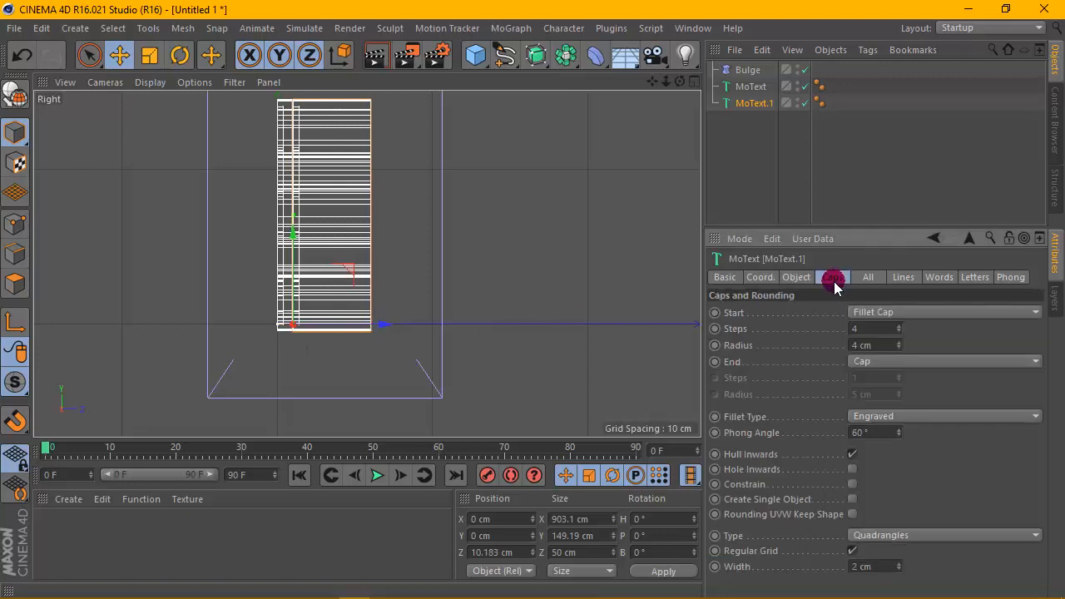
double_click(854, 345)
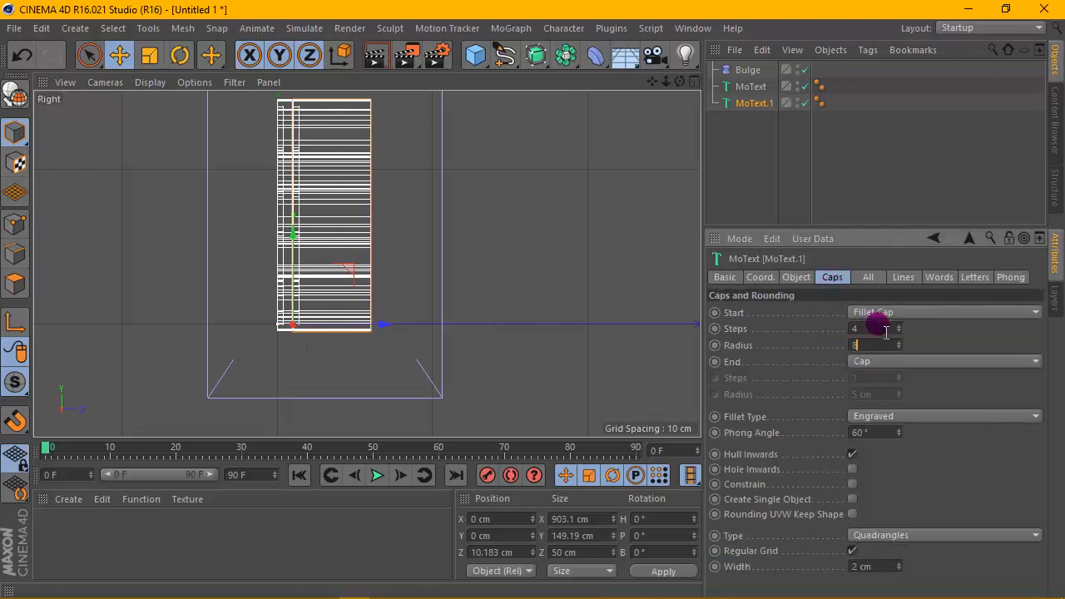
left_click_drag(885, 332, 824, 337)
key("8")
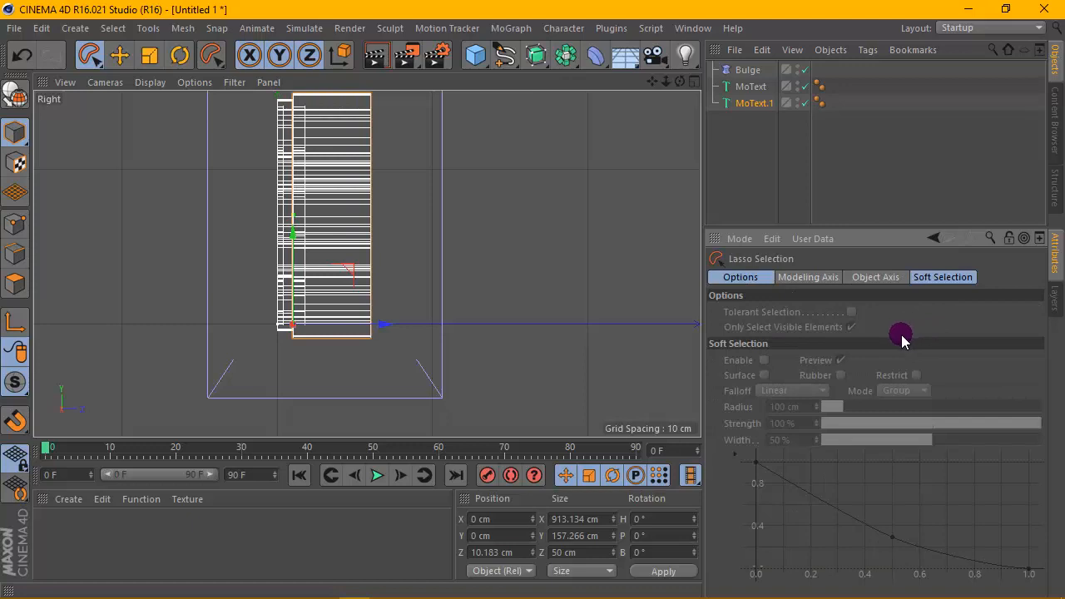
left_click(756, 103)
left_click(896, 278)
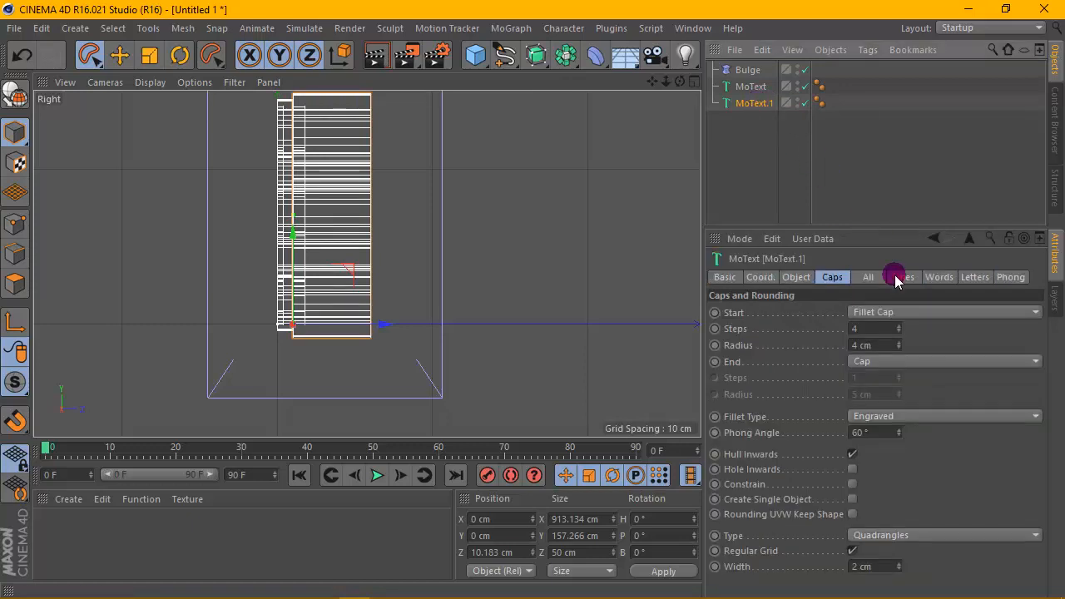
mouse_move(892, 338)
left_mouse_down()
mouse_move(833, 336)
mouse_move(846, 347)
left_mouse_up()
type("2")
left_click(951, 345)
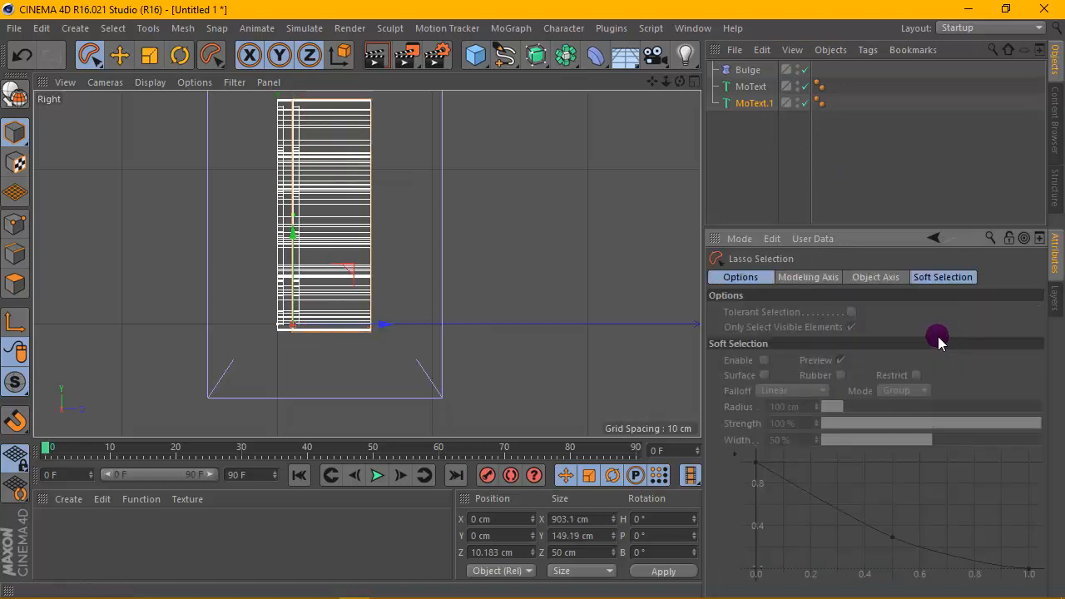
left_click(734, 102)
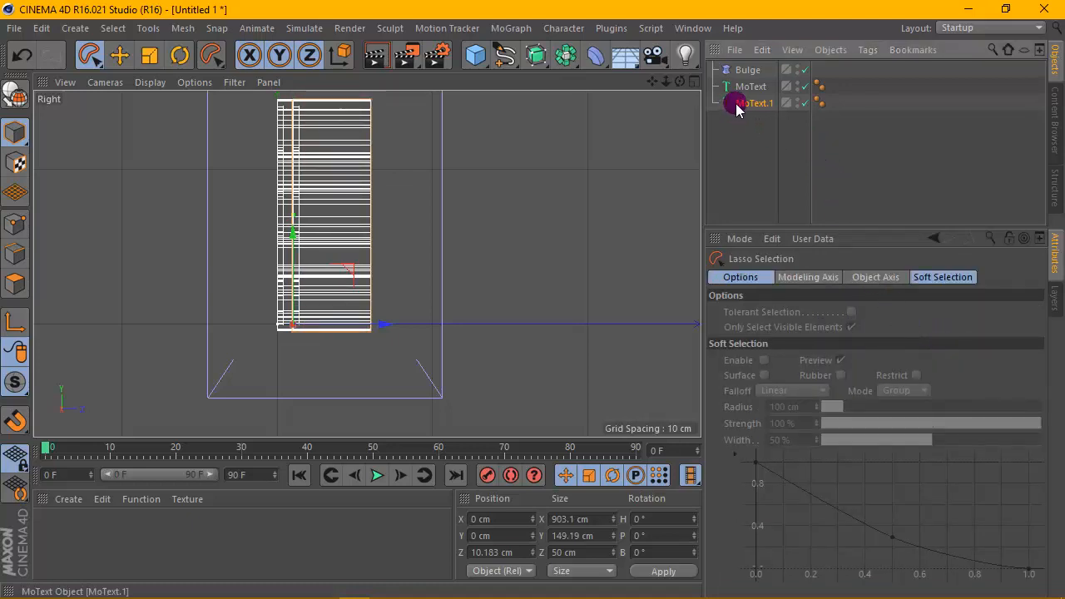
double_click(887, 346)
type("8")
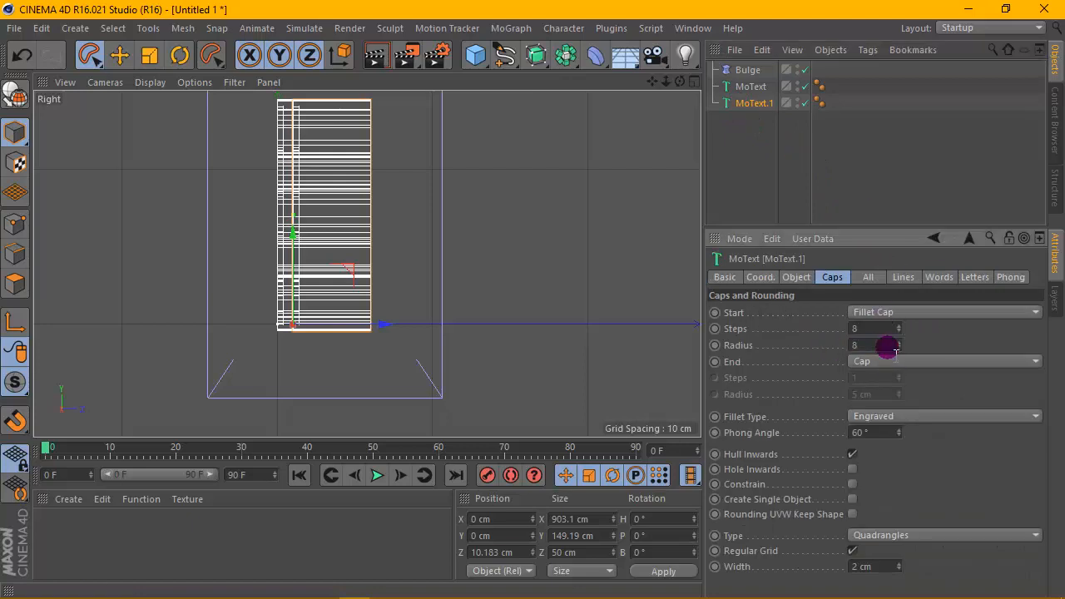
left_click(927, 350)
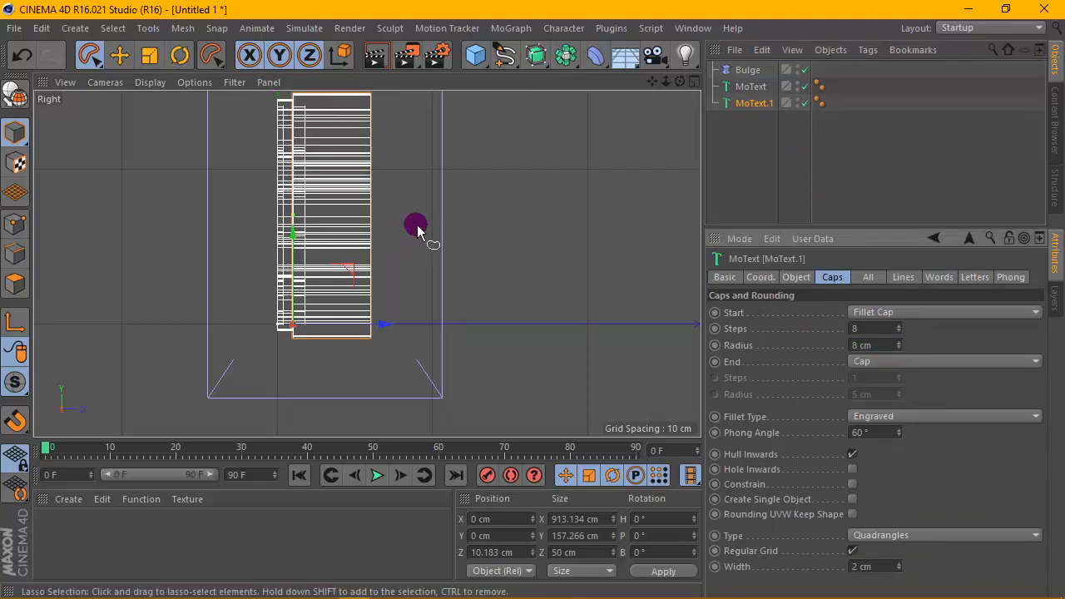
Step: Activate the Move tool and maximize the Perspective view
left_click_drag(90, 54, 121, 89)
left_click(733, 103)
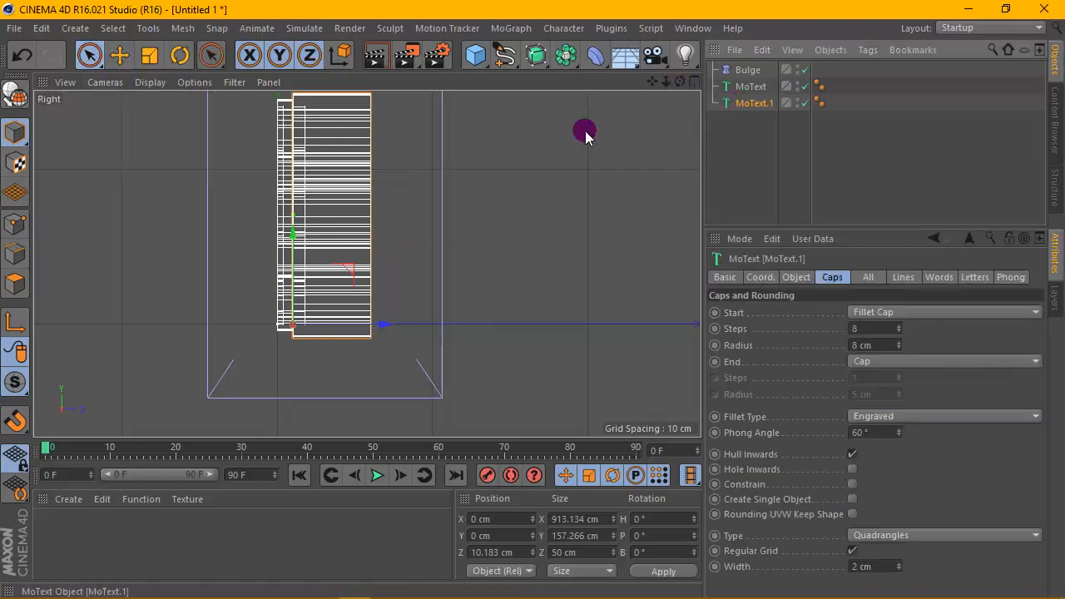
left_click(693, 81)
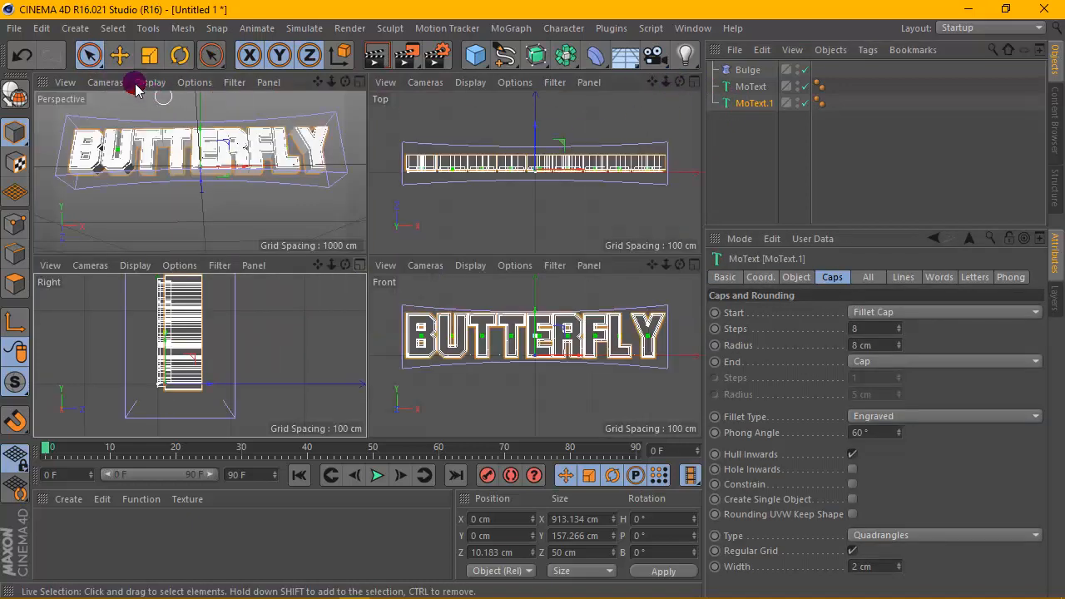
left_click(91, 57)
left_click(119, 54)
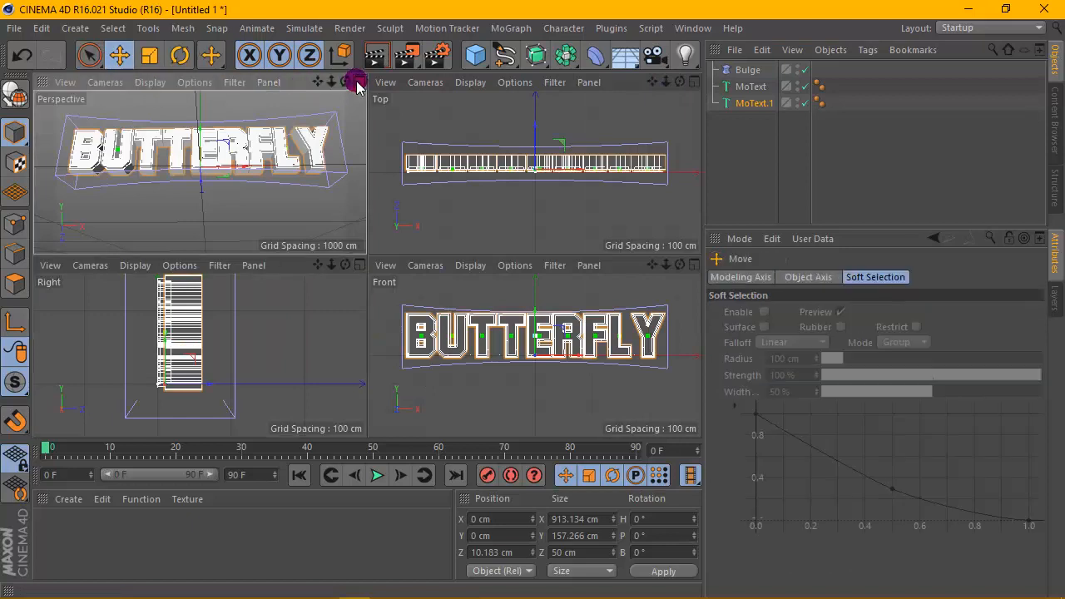
left_click(358, 82)
left_click(297, 241)
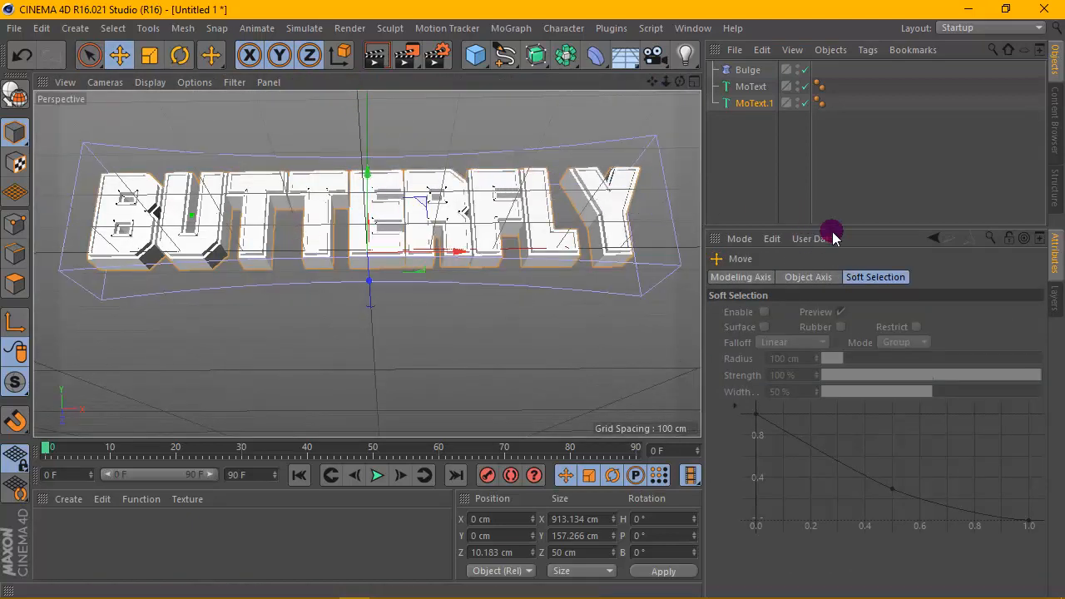
Step: Set the text copy's start fillet cap to 12 steps with a radius of 12 cm
left_click(756, 103)
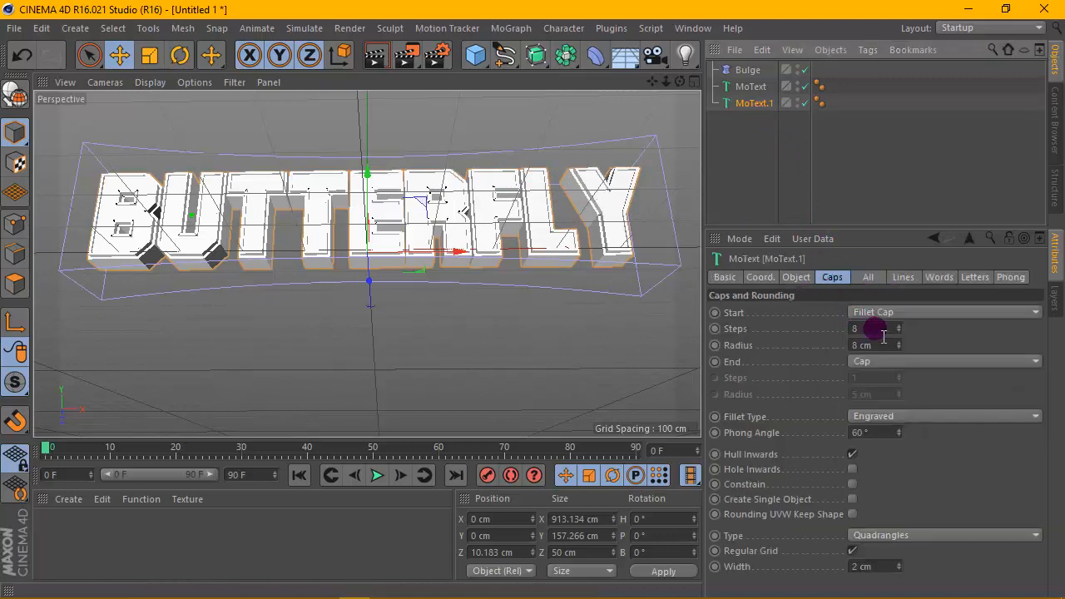
left_click_drag(882, 332, 820, 330)
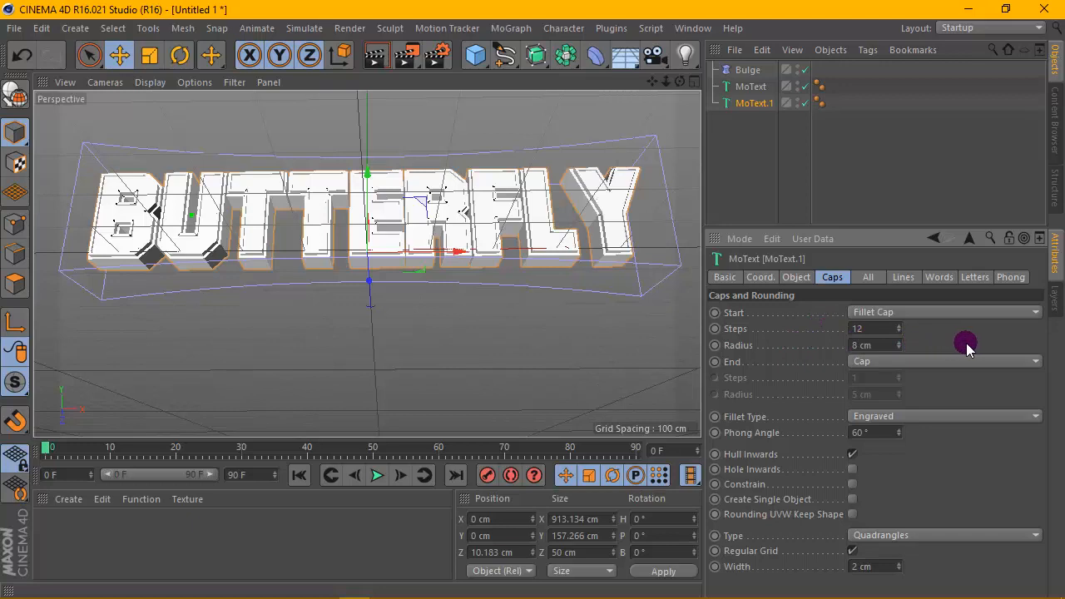
left_click(884, 362)
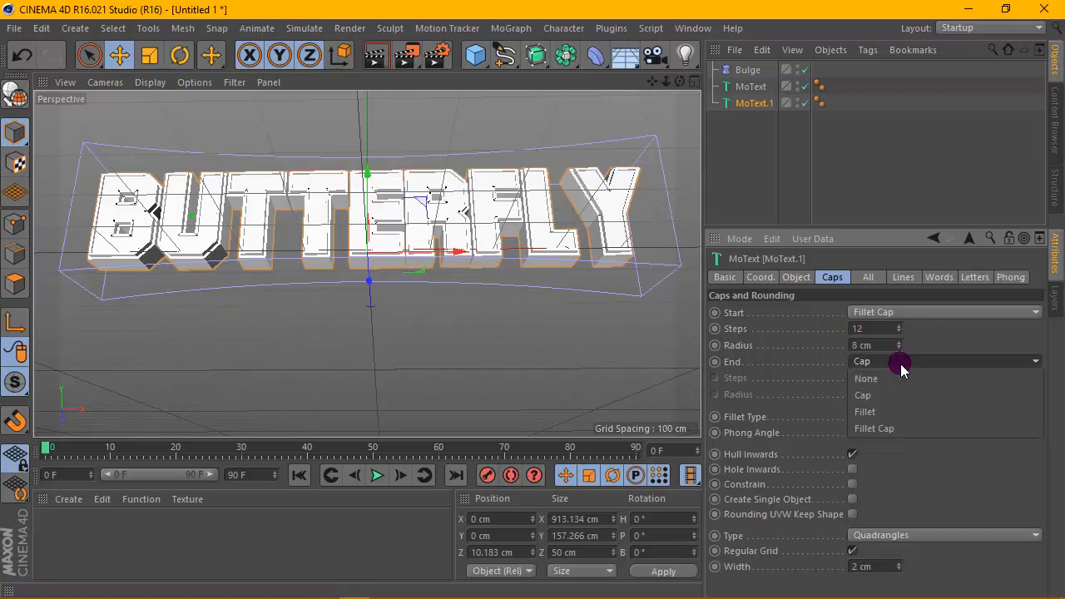
left_click(872, 345)
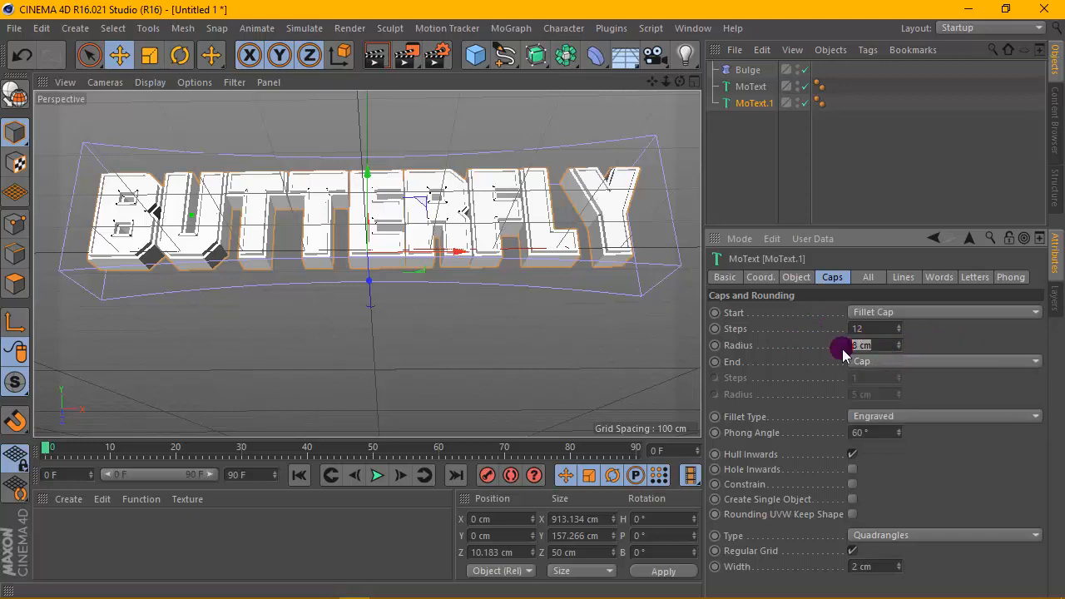
type("12")
key("Return")
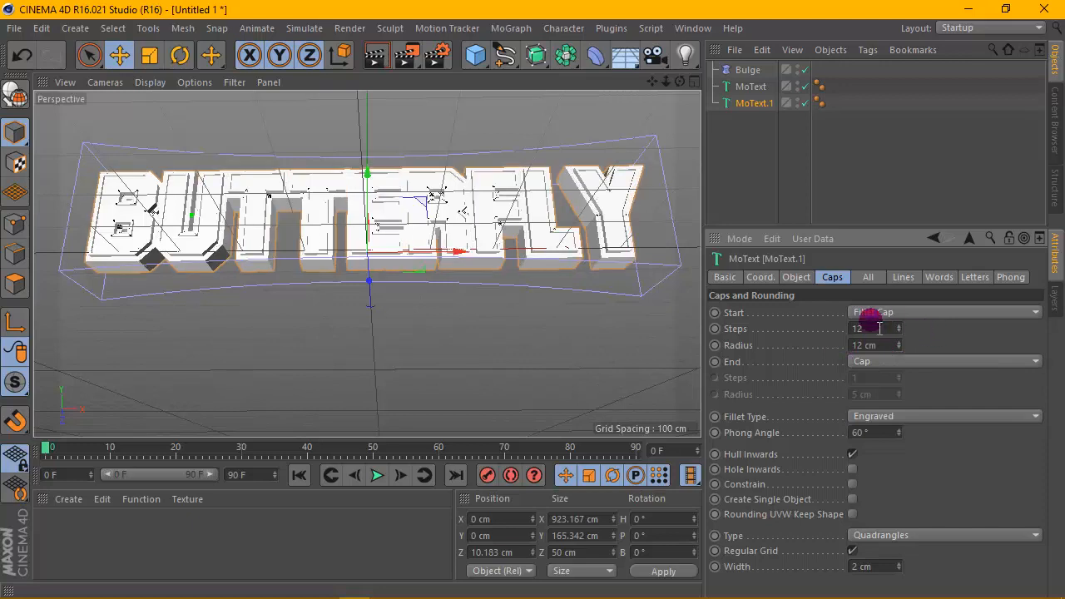
Step: Move the text copy about 6 cm forward along Z and render a frontal preview in the viewport
left_click(374, 289)
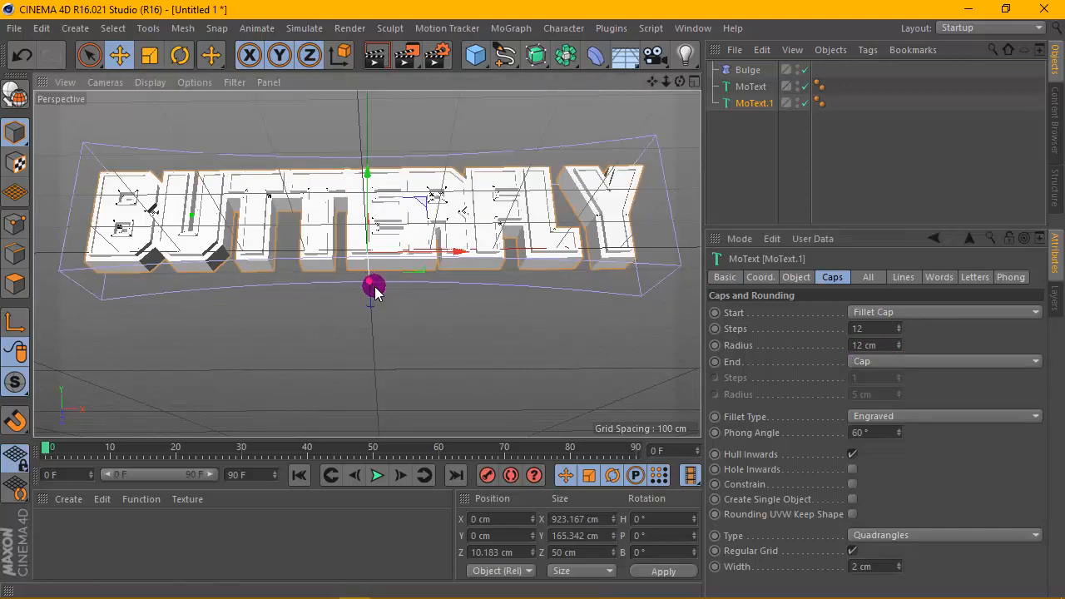
left_click_drag(374, 289, 363, 283)
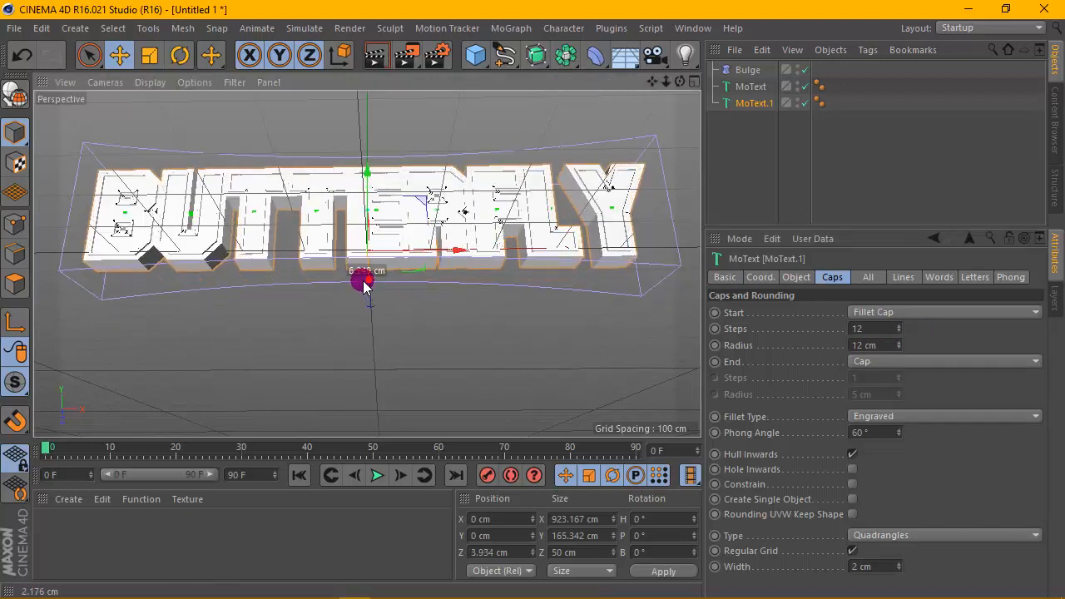
left_click_drag(680, 81, 678, 51)
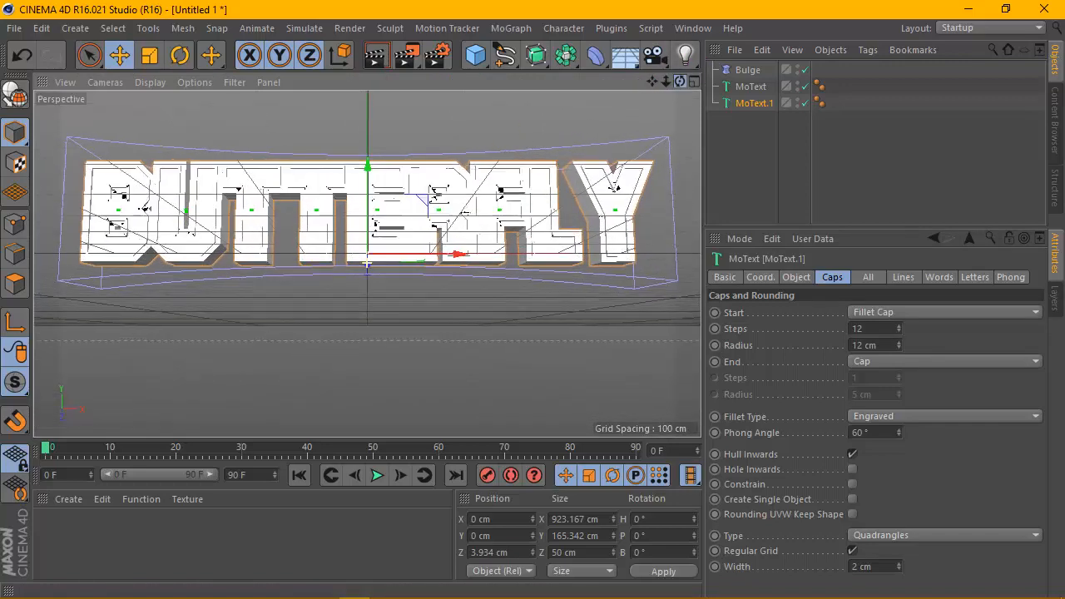
left_click(375, 58)
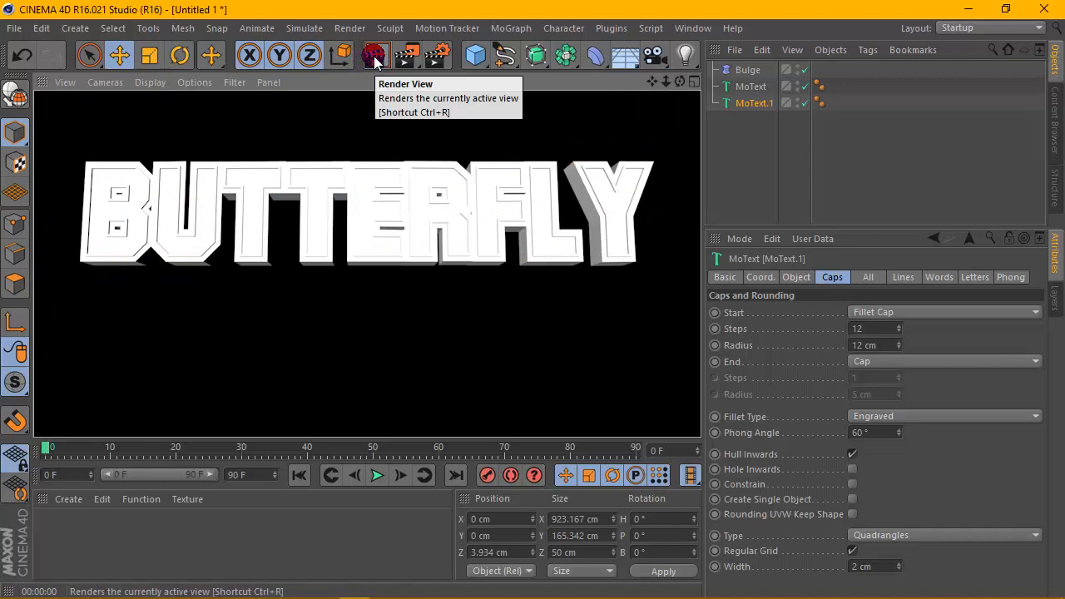
Step: Set the horizontal spacing of both MoText objects to 18 cm and render a preview in the viewport
left_click_drag(729, 130, 743, 95)
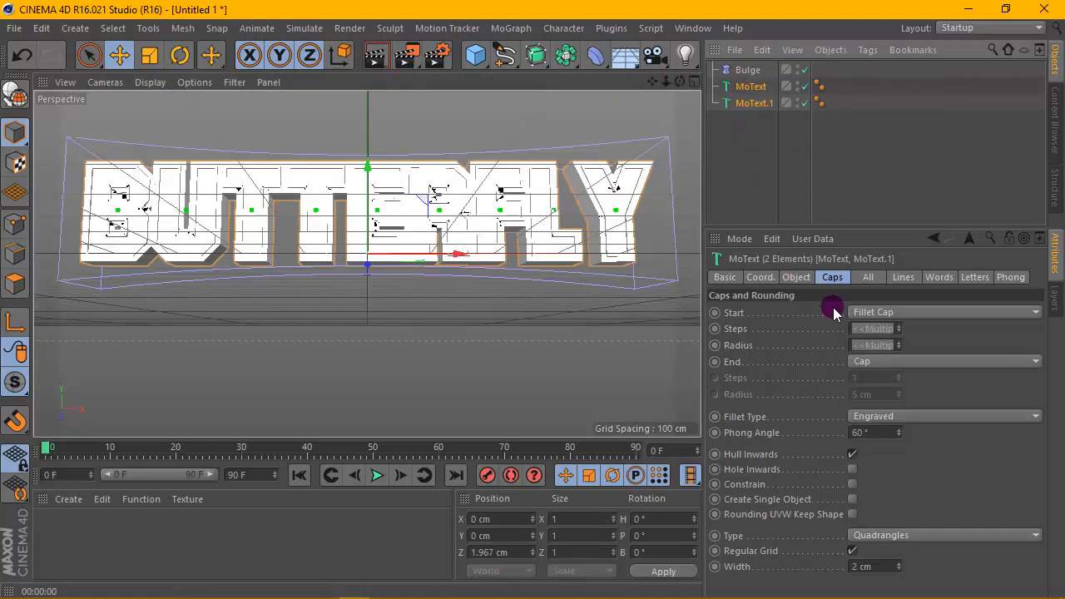
left_click(798, 277)
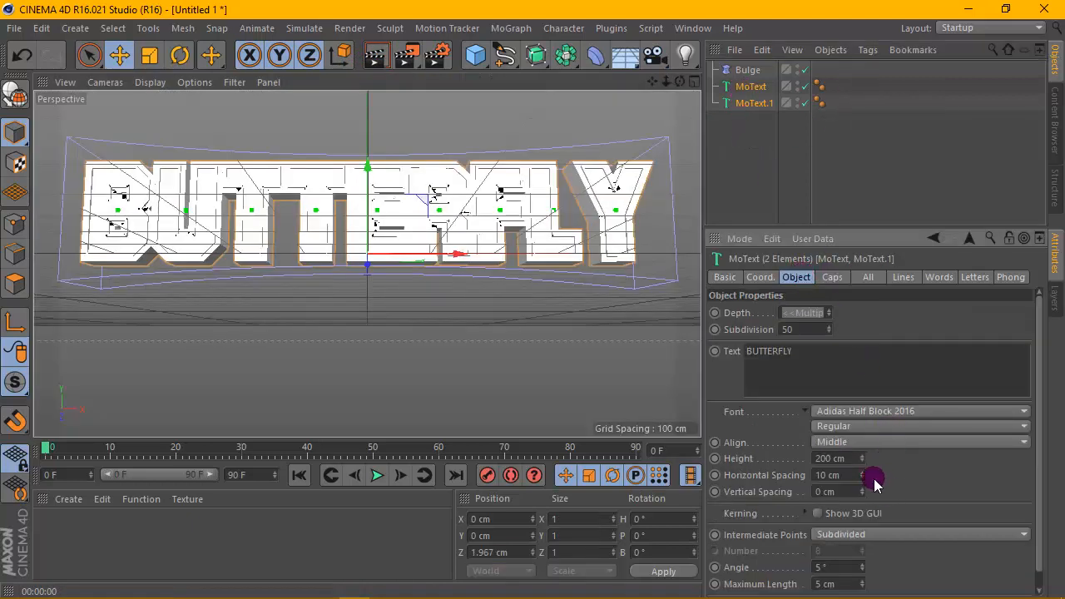
left_click_drag(860, 475, 861, 457)
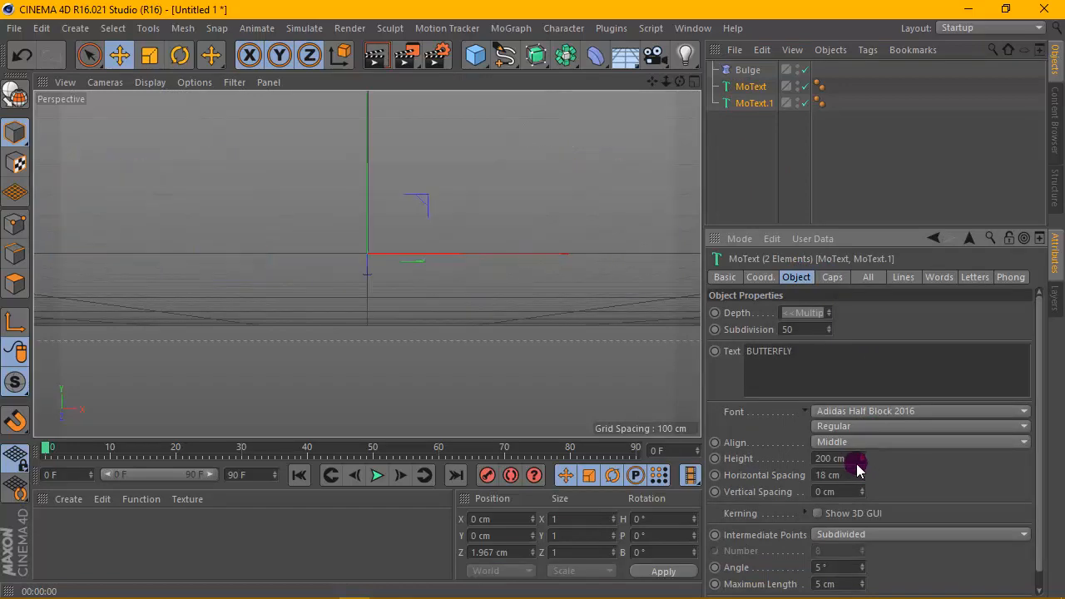
left_click(375, 55)
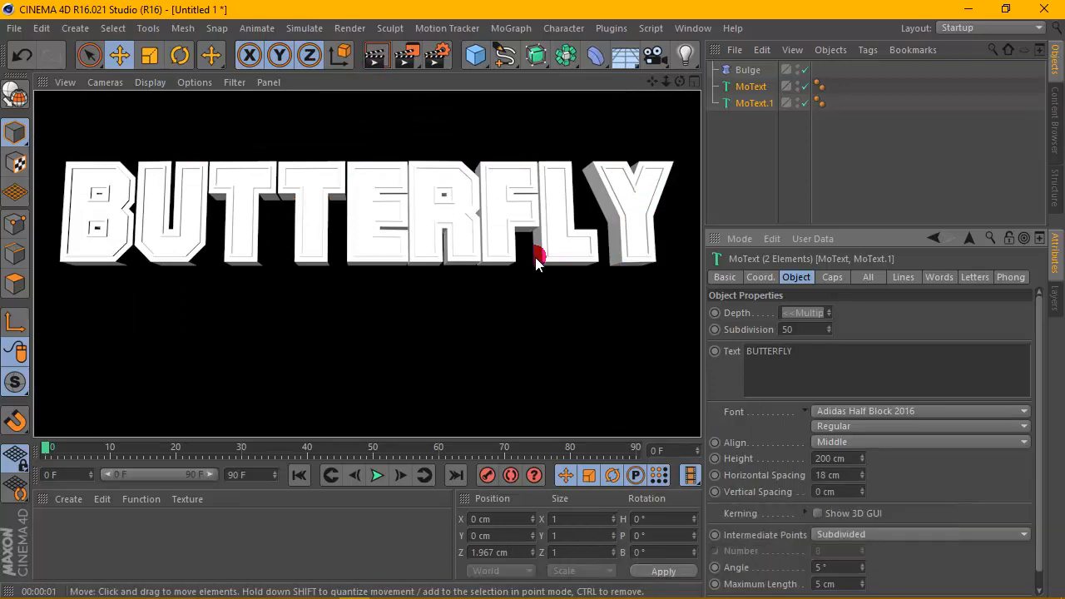
Step: Group both MoText objects under a new Null named TEXT
mouse_move(681, 83)
left_mouse_down()
mouse_move(680, 33)
mouse_move(679, 101)
mouse_move(799, 113)
mouse_move(704, 101)
mouse_move(683, 116)
mouse_move(686, 86)
left_mouse_up()
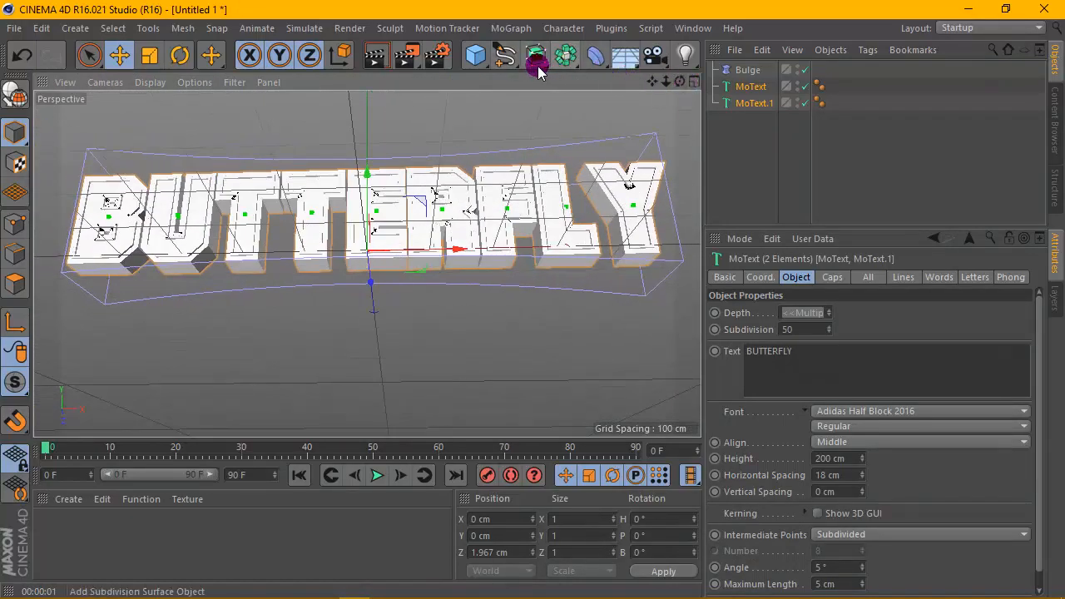
left_click(481, 56)
left_click(506, 77)
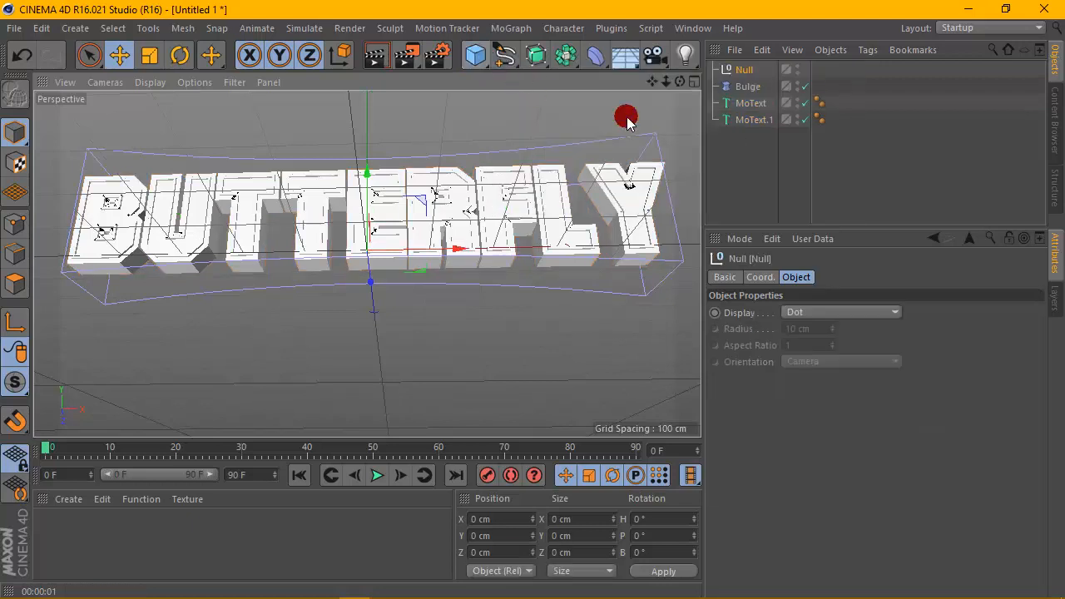
left_click_drag(744, 105, 721, 68)
left_click(713, 70)
left_click_drag(753, 108, 751, 95)
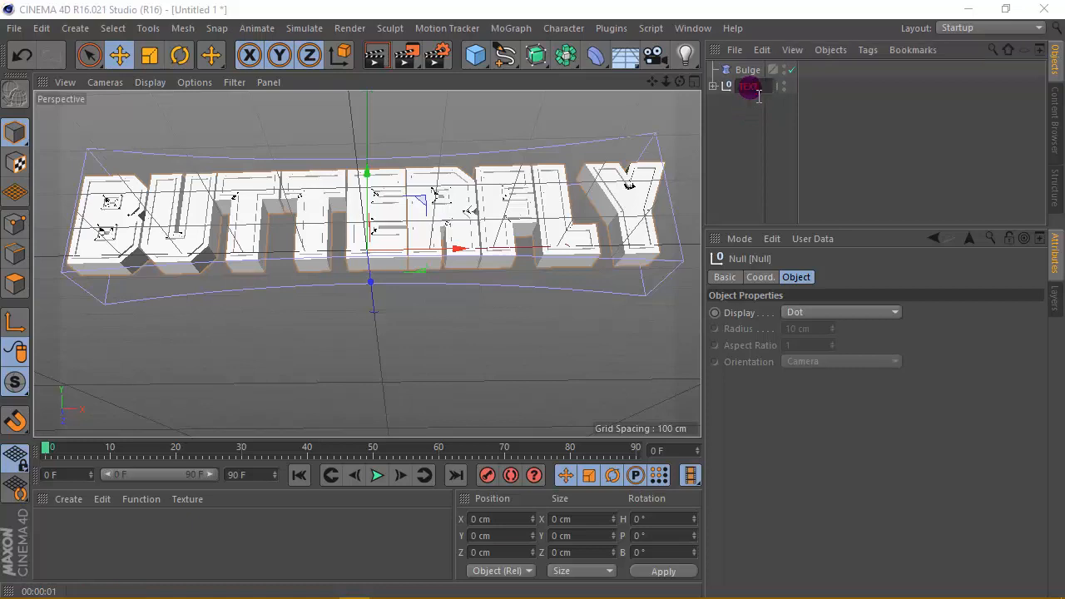
left_click(814, 131)
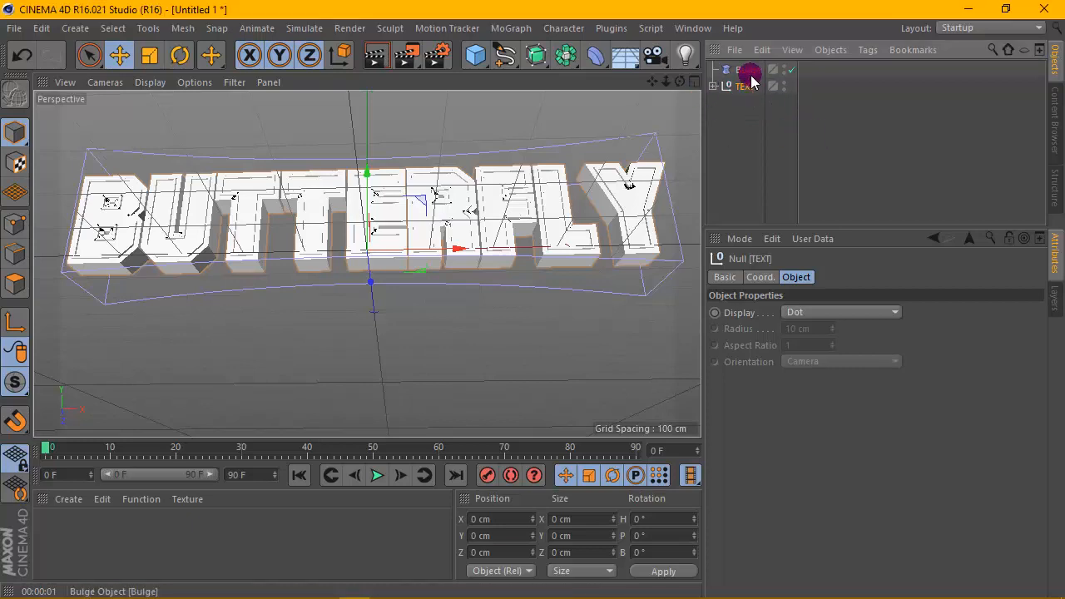
Step: Place the Bulge deformer inside the TEXT null above both MoText objects and render a preview in the viewport
left_click_drag(748, 93, 745, 88)
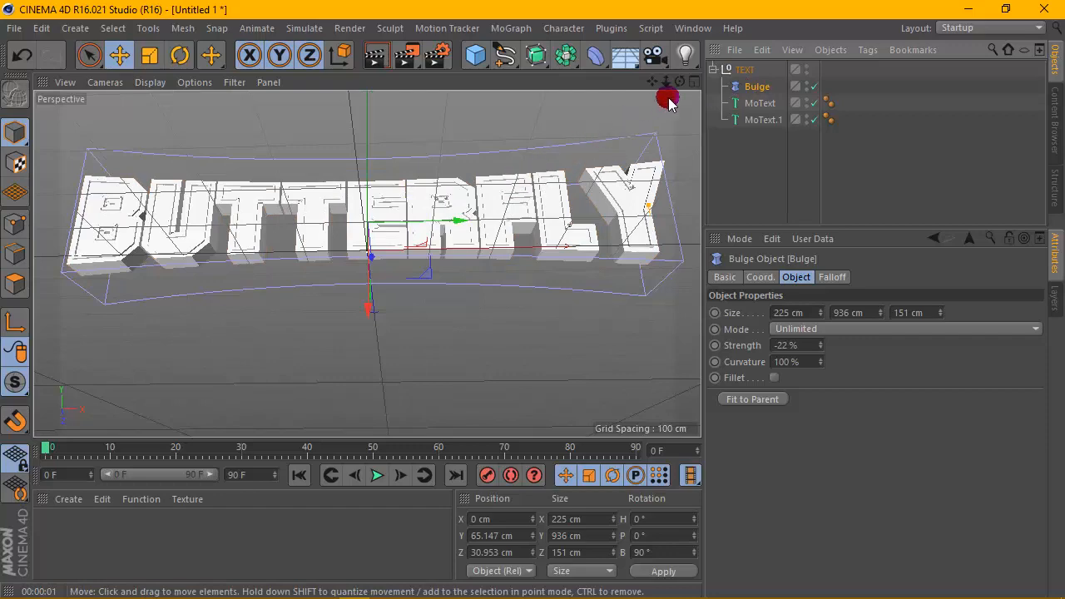
left_click_drag(680, 82, 653, 125)
left_click_drag(622, 82, 624, 83)
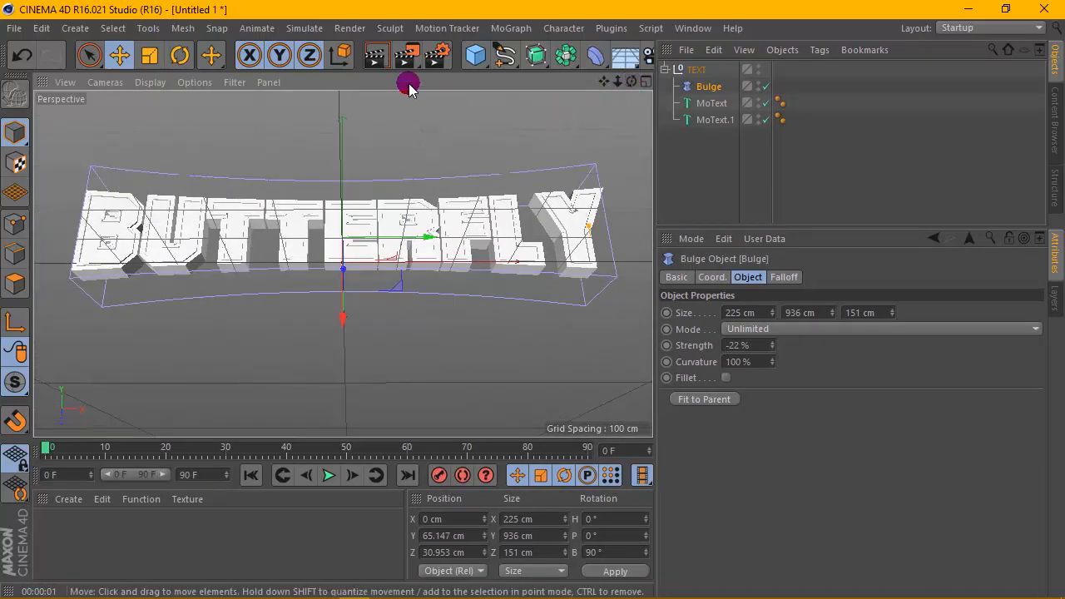
left_click(376, 59)
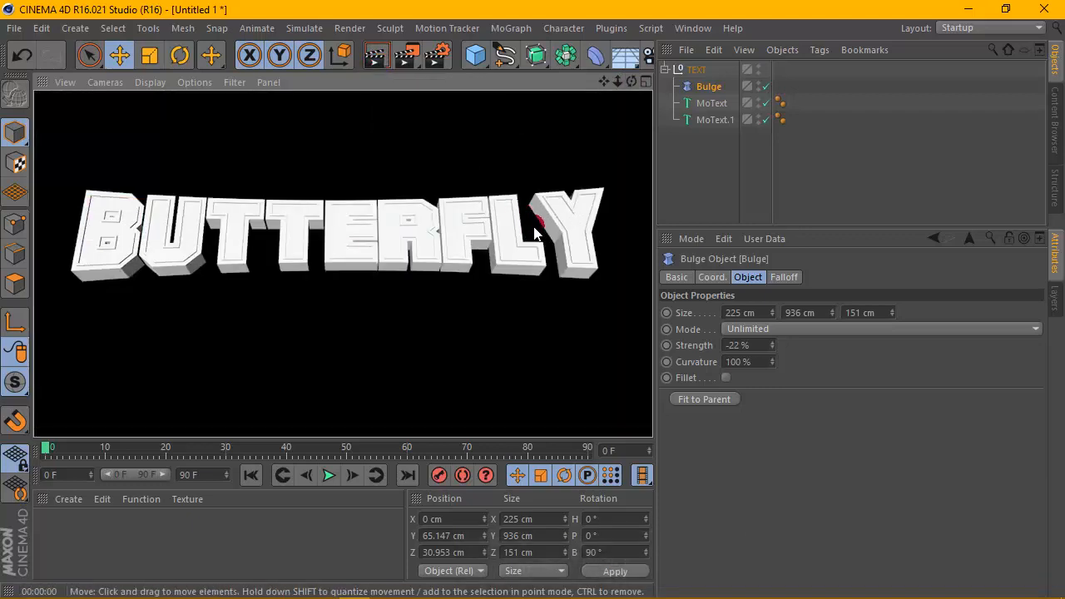
Step: Create a new material, open it in the Material Editor, and enlarge its preview
left_click(62, 499)
left_click(106, 357)
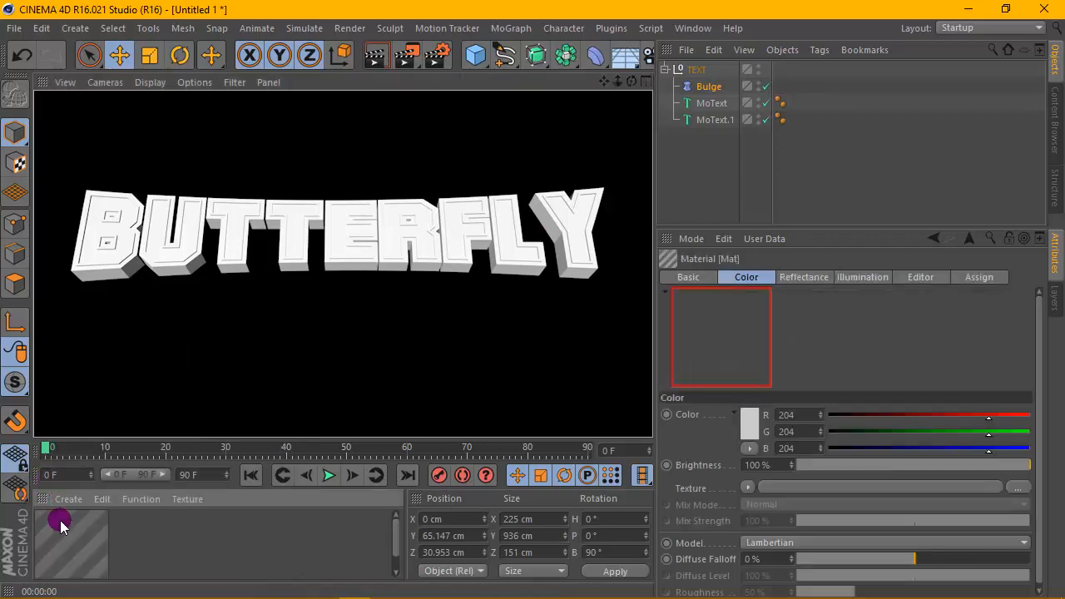
left_click(61, 547)
double_click(61, 547)
right_click(358, 225)
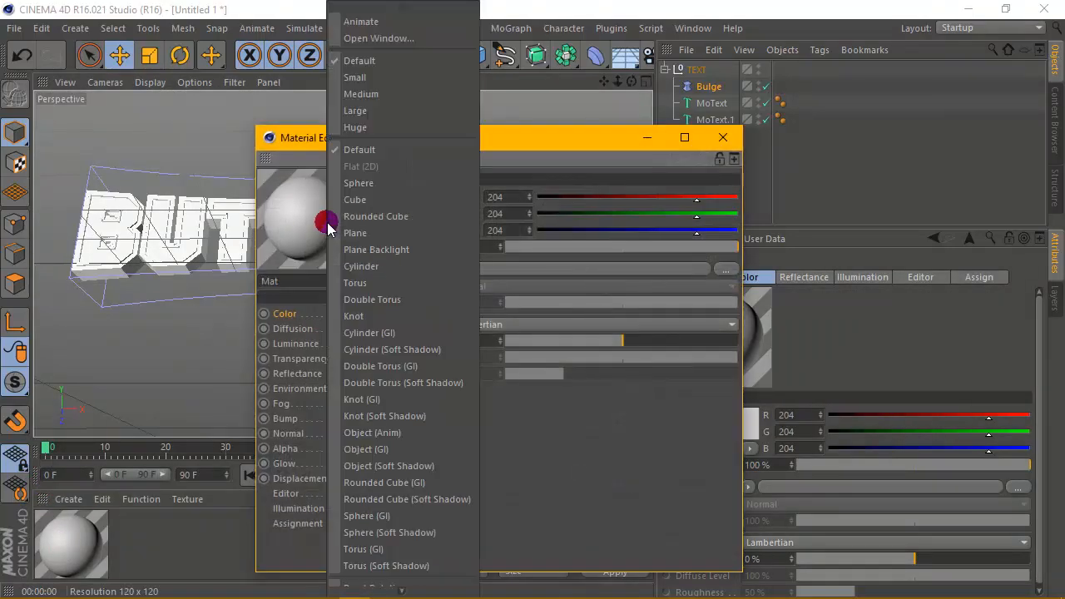
left_click(374, 144)
left_click_drag(440, 143, 462, 70)
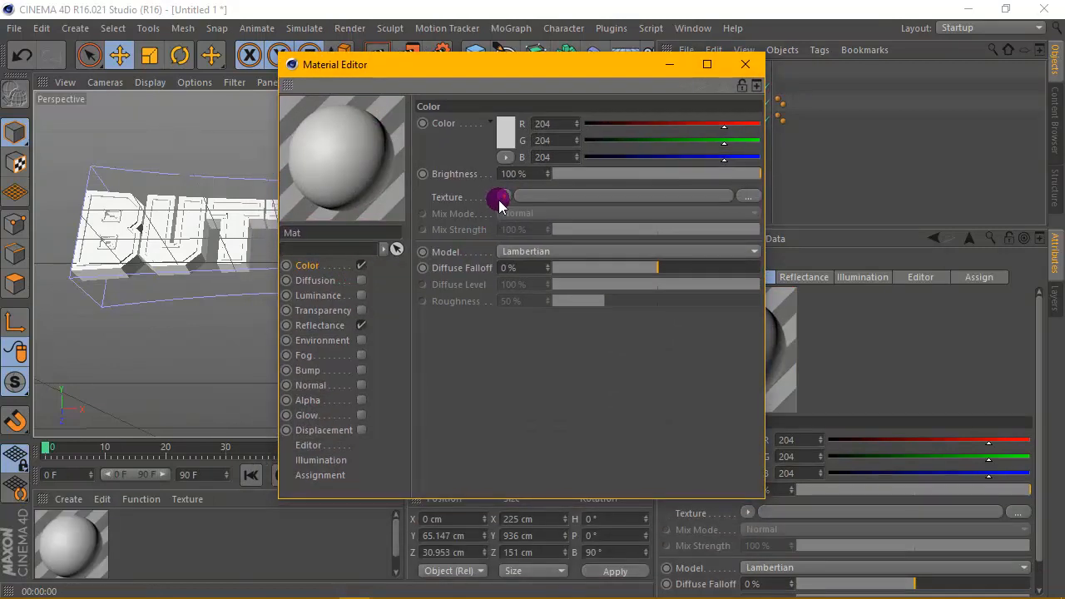
Step: Load a Gradient shader as the material's color texture and set its type to 2D - V
left_click(502, 199)
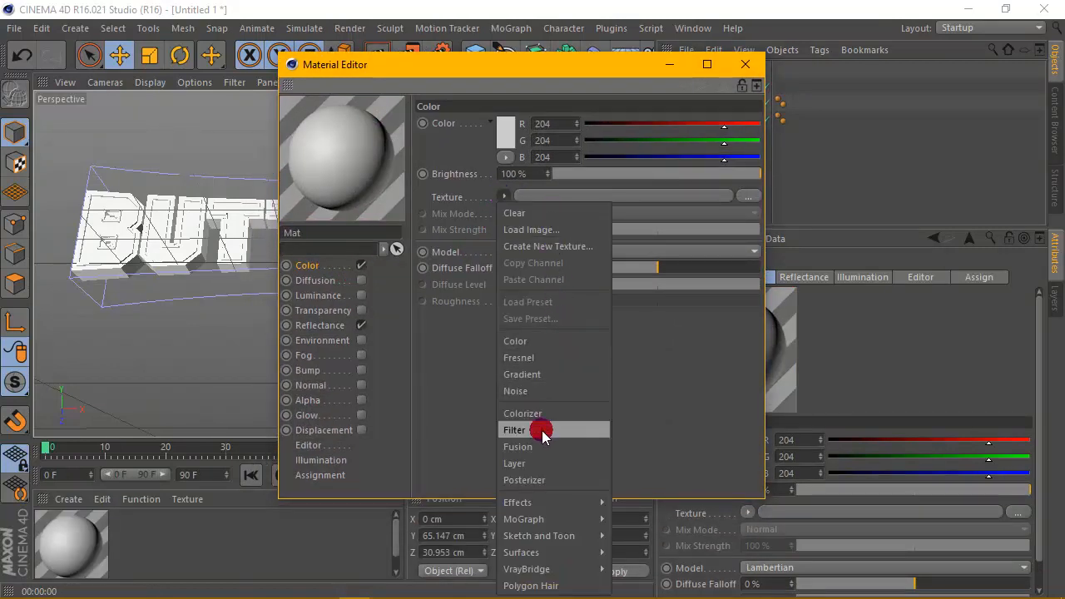
left_click(539, 374)
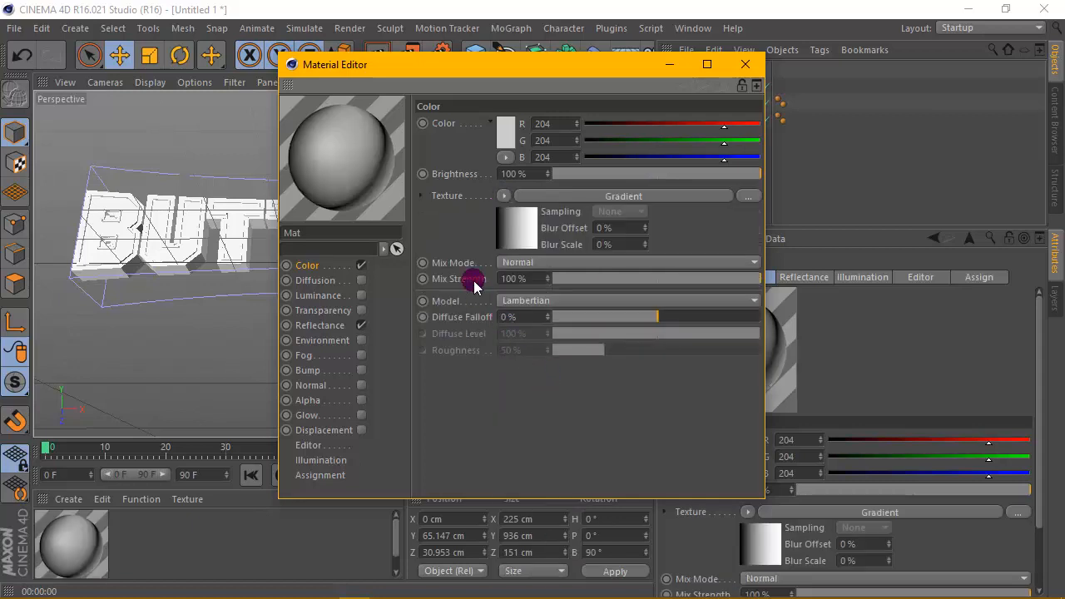
left_click(517, 241)
left_click(521, 264)
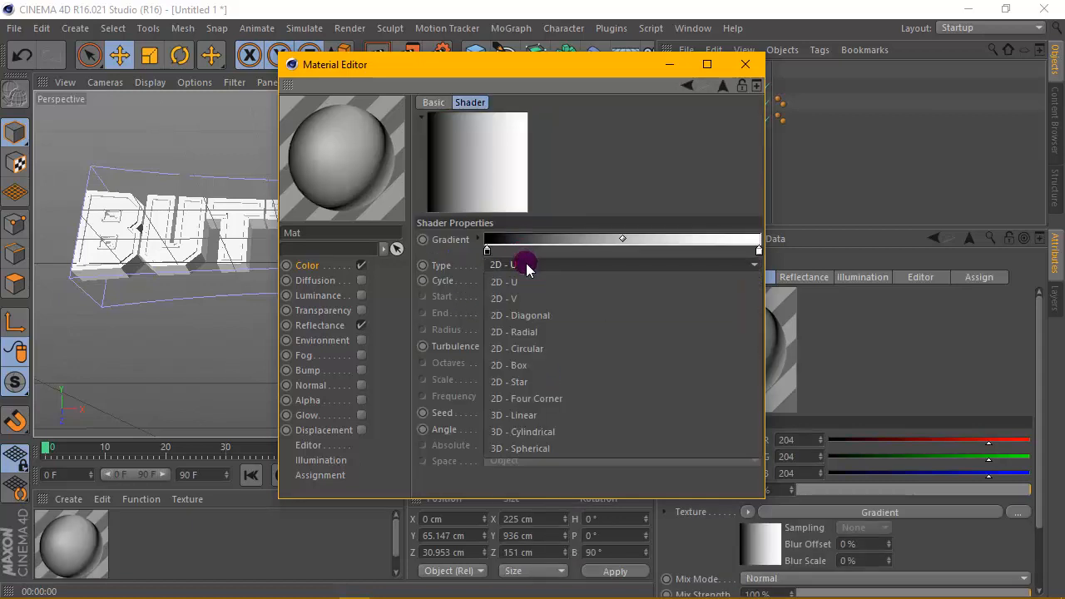
left_click(525, 299)
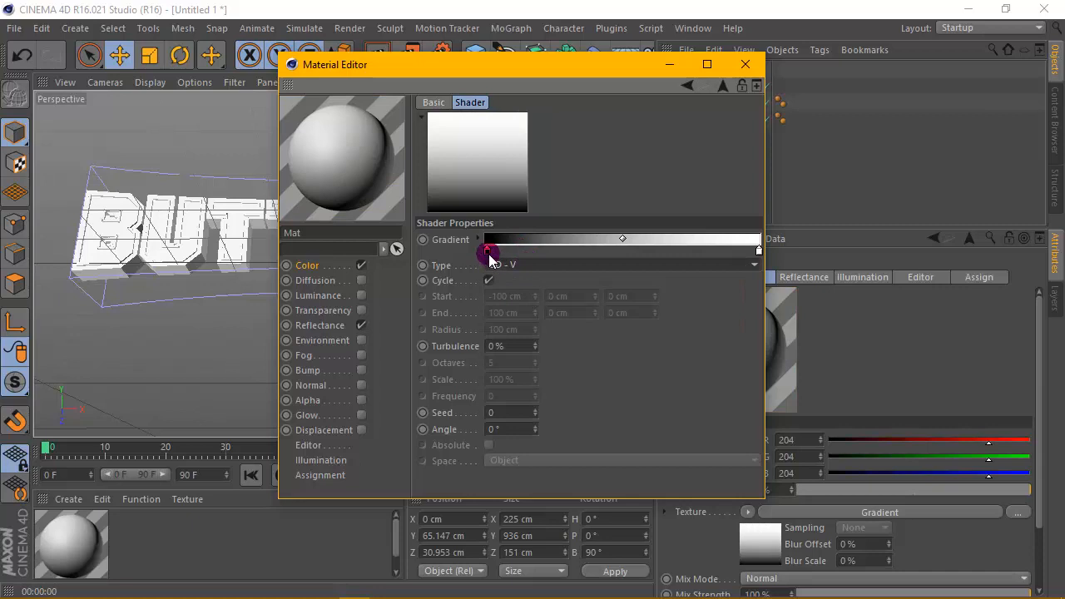
Step: Color the gradient's start knot orange-red and its end knot golden yellow, and bring both to the middle for a hard two-tone split
double_click(488, 256)
mouse_move(486, 193)
left_mouse_down()
mouse_move(462, 192)
mouse_move(487, 185)
left_mouse_up()
left_click(459, 332)
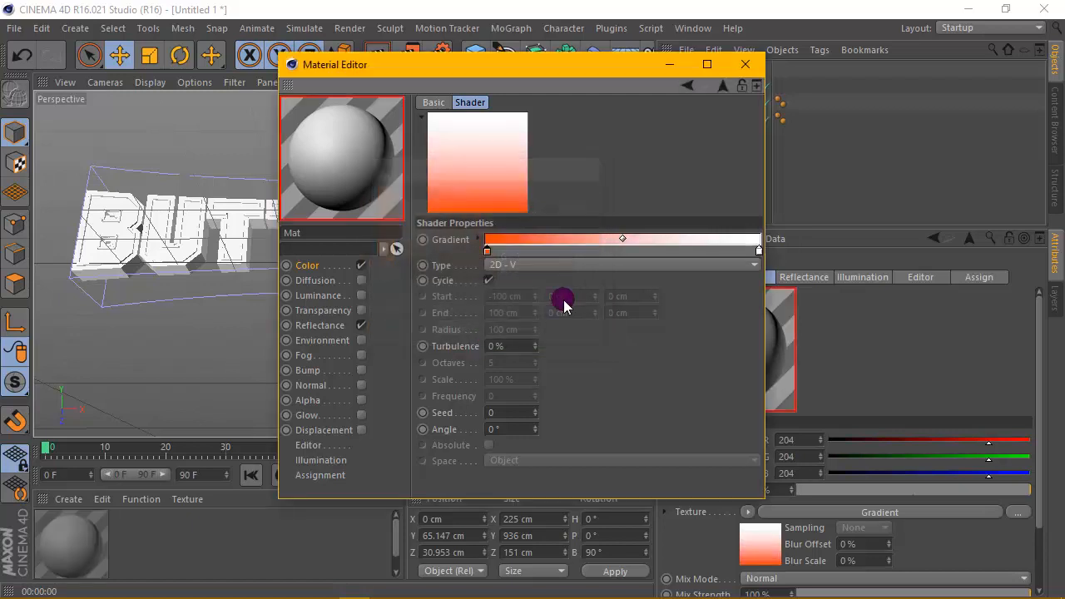
double_click(759, 251)
mouse_move(755, 194)
left_mouse_down()
mouse_move(742, 197)
mouse_move(772, 197)
left_mouse_up()
left_click(734, 331)
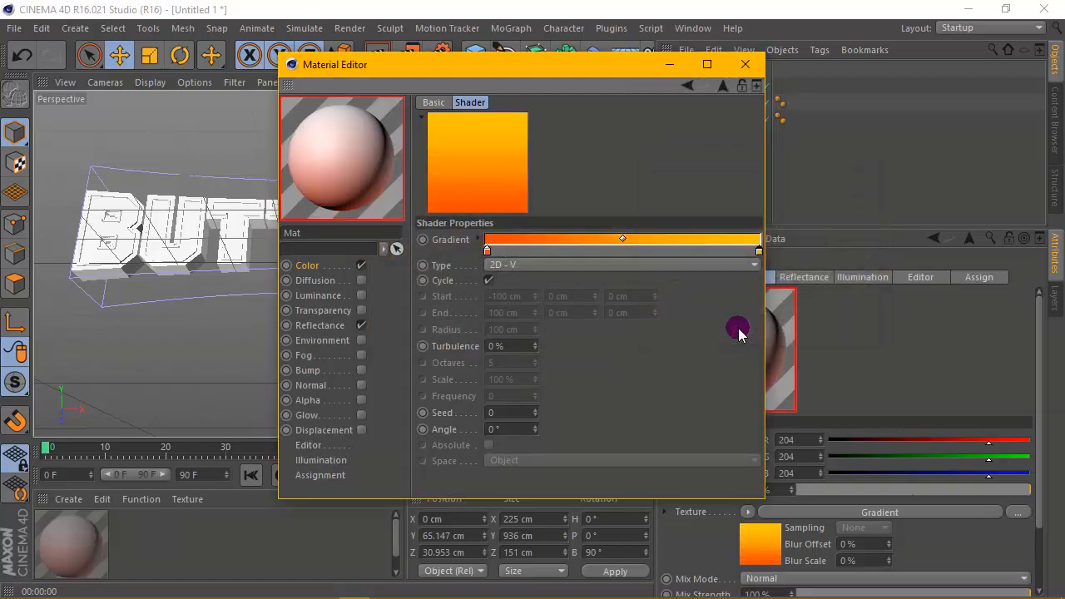
left_click_drag(489, 252, 585, 251)
left_click_drag(759, 252, 625, 254)
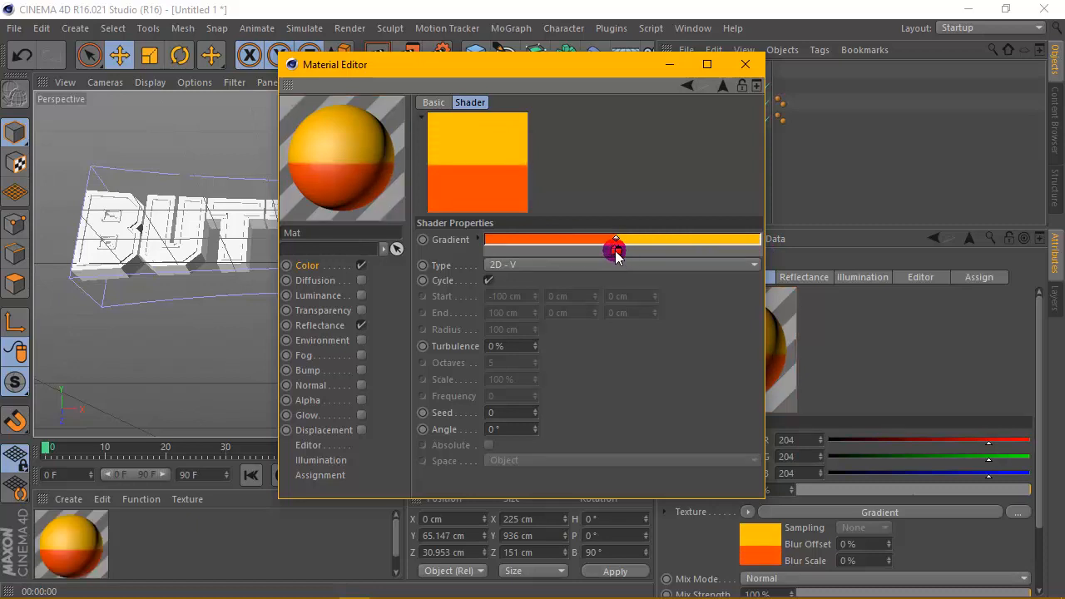
Step: Close the Material Editor, apply the two-tone gradient material to the MoText object, and render a preview in the viewport
left_click(746, 64)
left_click_drag(654, 141, 714, 109)
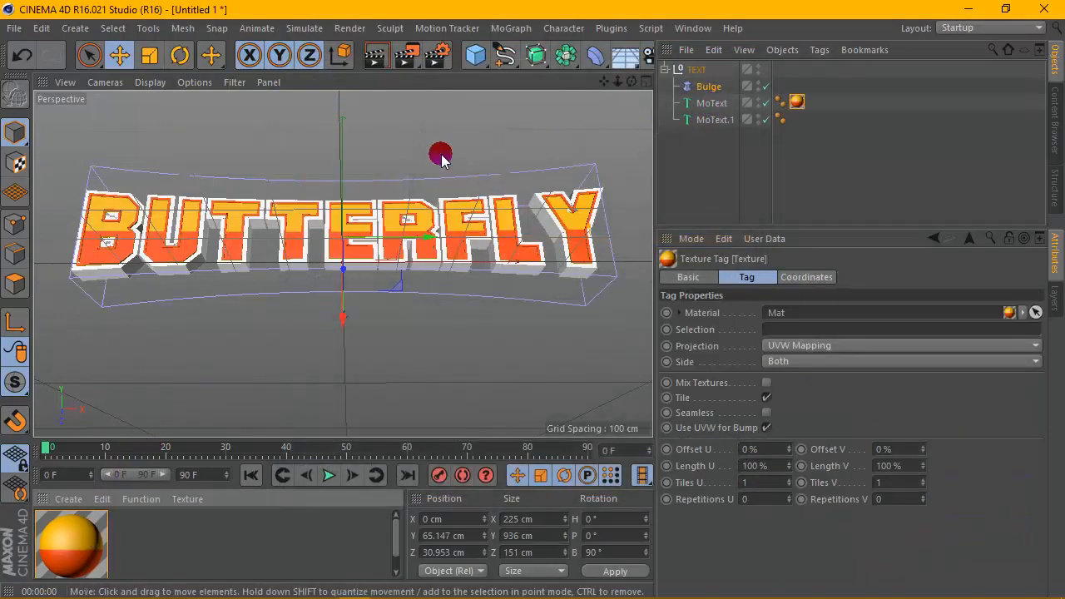
scroll(440, 154, "up", 2)
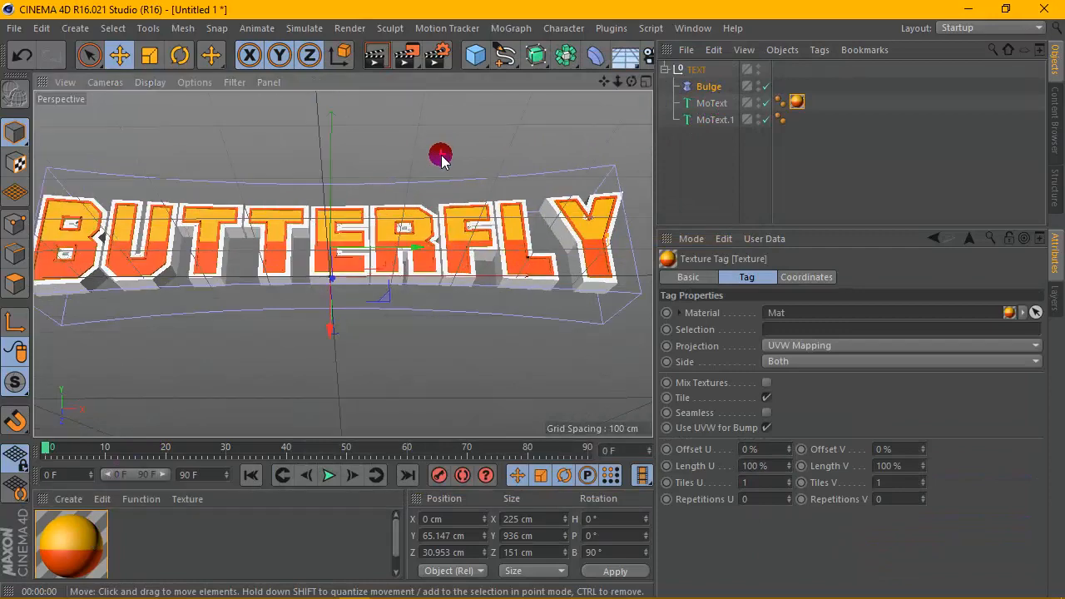
left_click(375, 55)
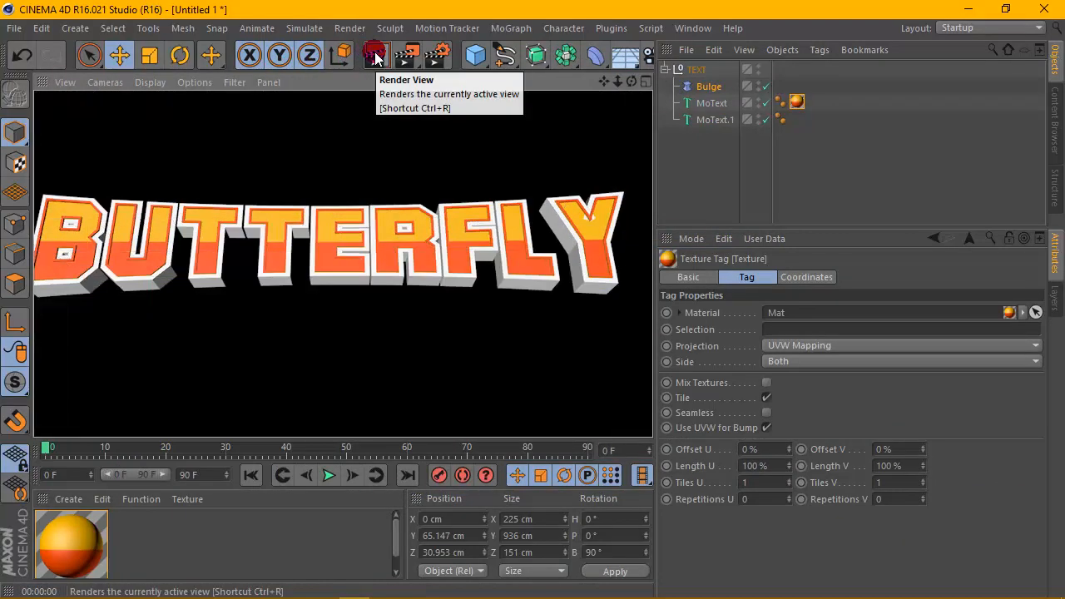
left_click(475, 189)
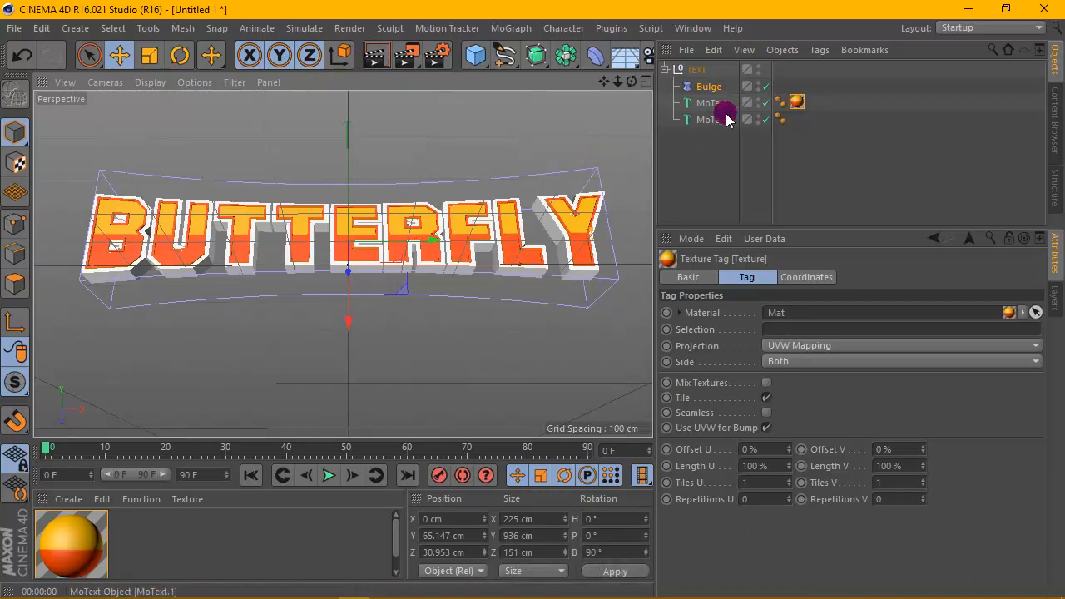
Step: Render a close-up preview of the middle letters to examine the gradient on their faces and edges
scroll(321, 204, "up", 3)
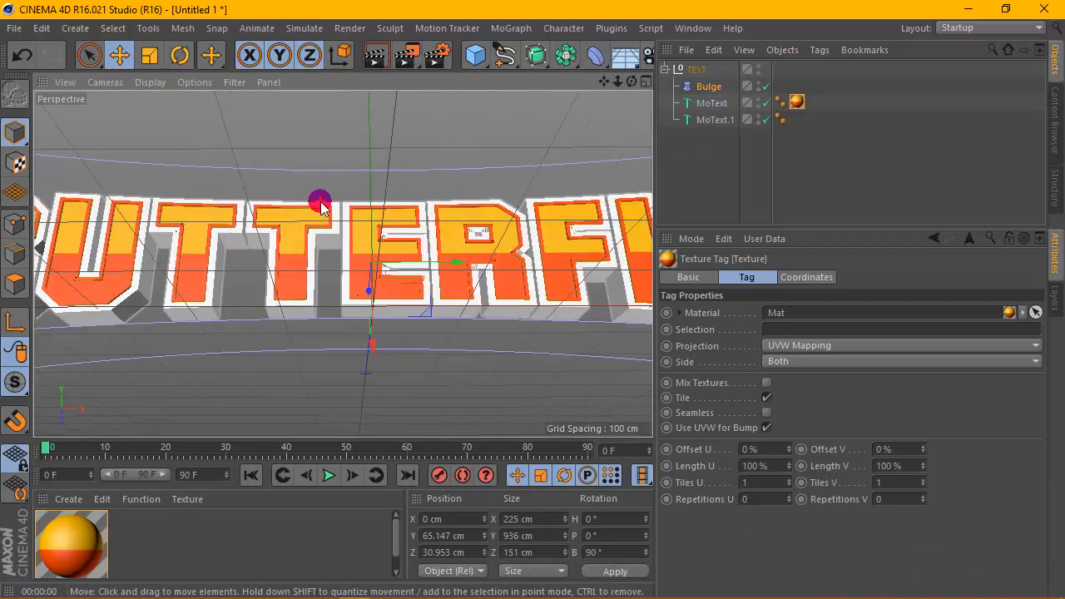
scroll(321, 204, "up", 3)
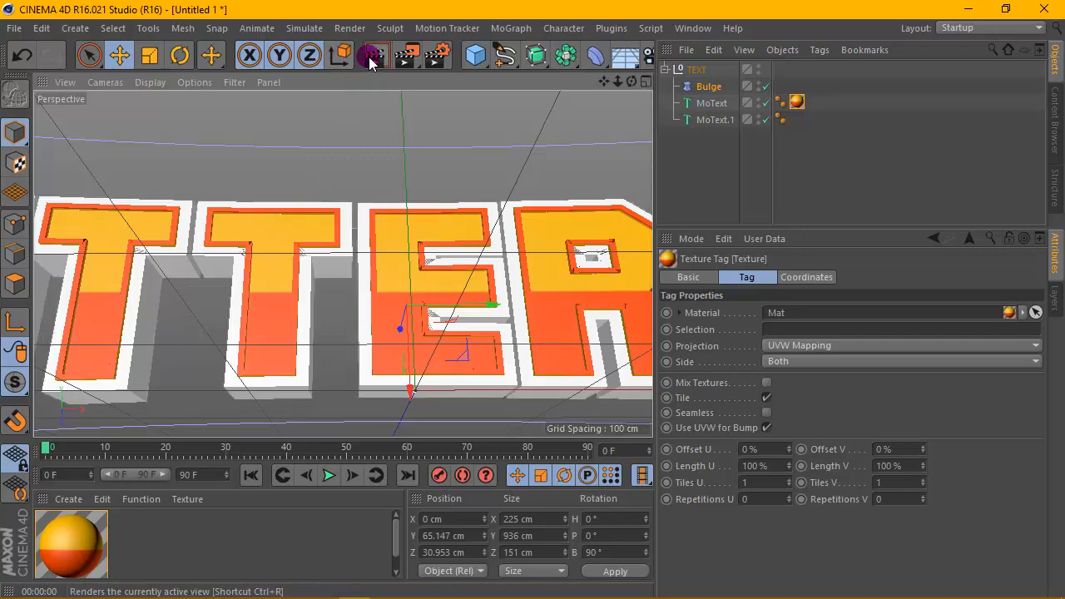
left_click(371, 59)
left_click(381, 159)
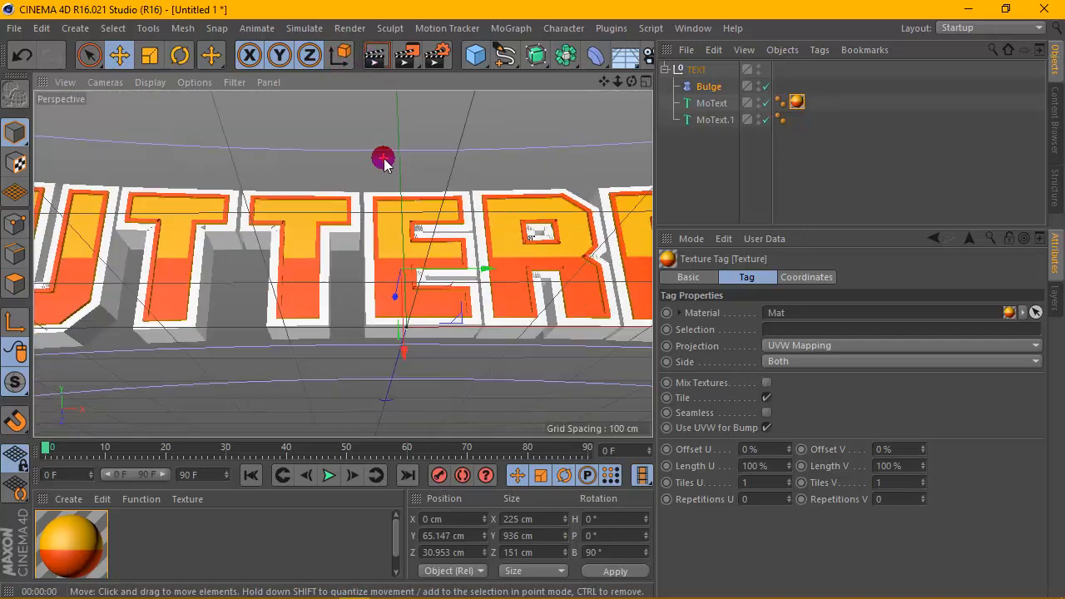
scroll(380, 157, "down", 5)
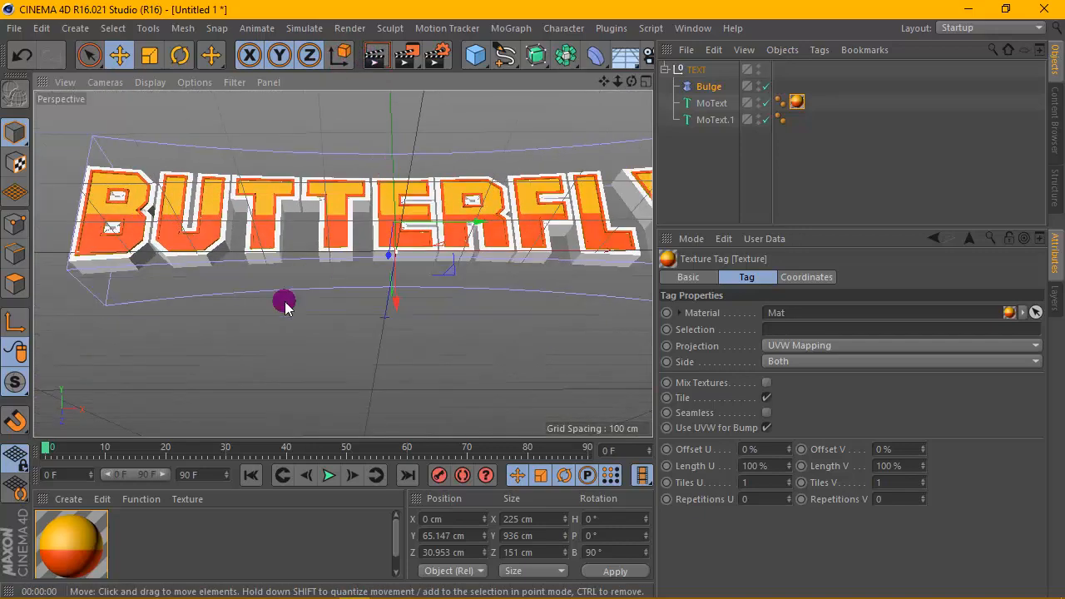
Step: Create a second material and open it in the Material Editor
double_click(84, 524)
left_click(717, 114)
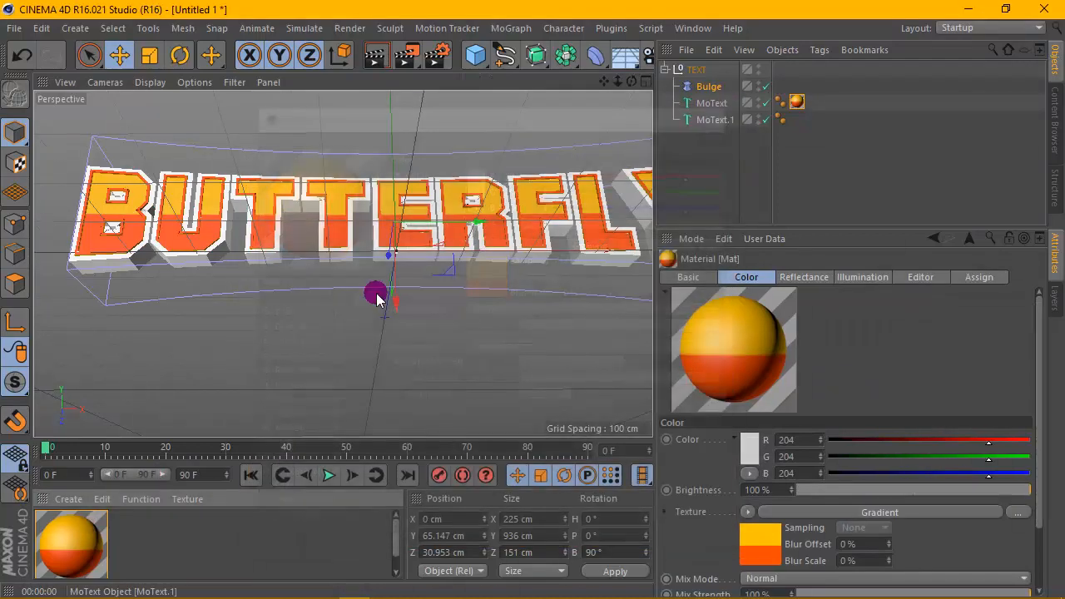
left_click(68, 498)
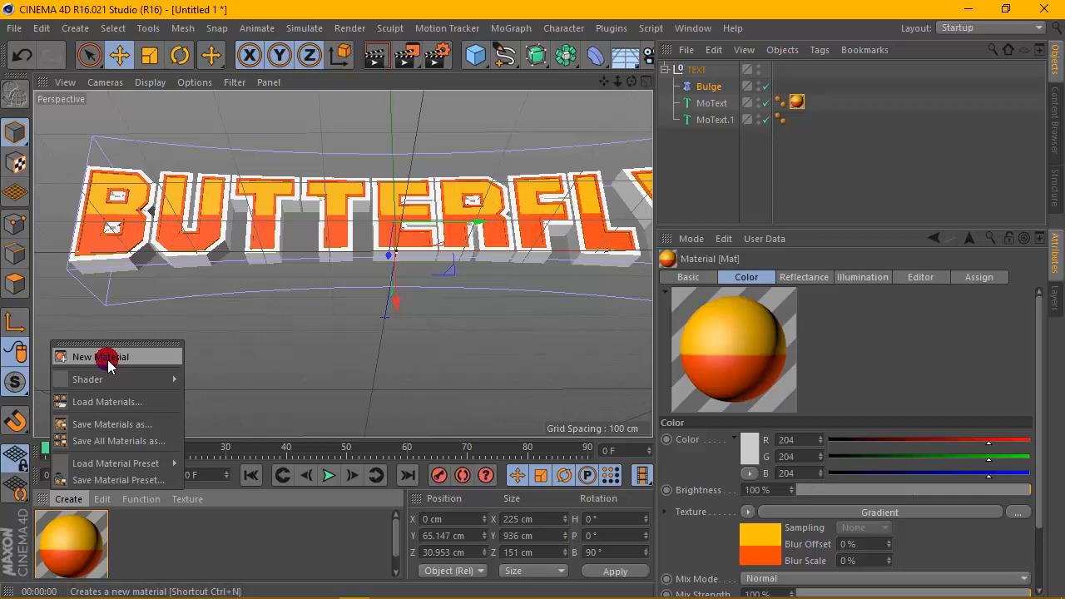
left_click(108, 366)
double_click(77, 520)
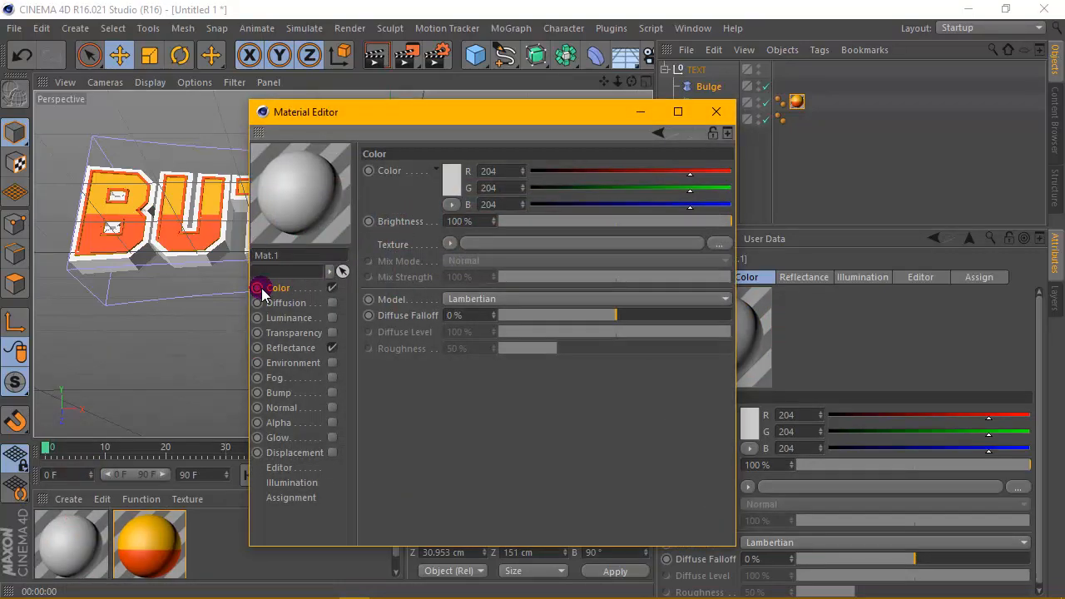
Step: Set the second material's color to pure black (RGB 0, 0, 0) and close the Material Editor
left_click(447, 176)
left_click_drag(424, 181, 352, 226)
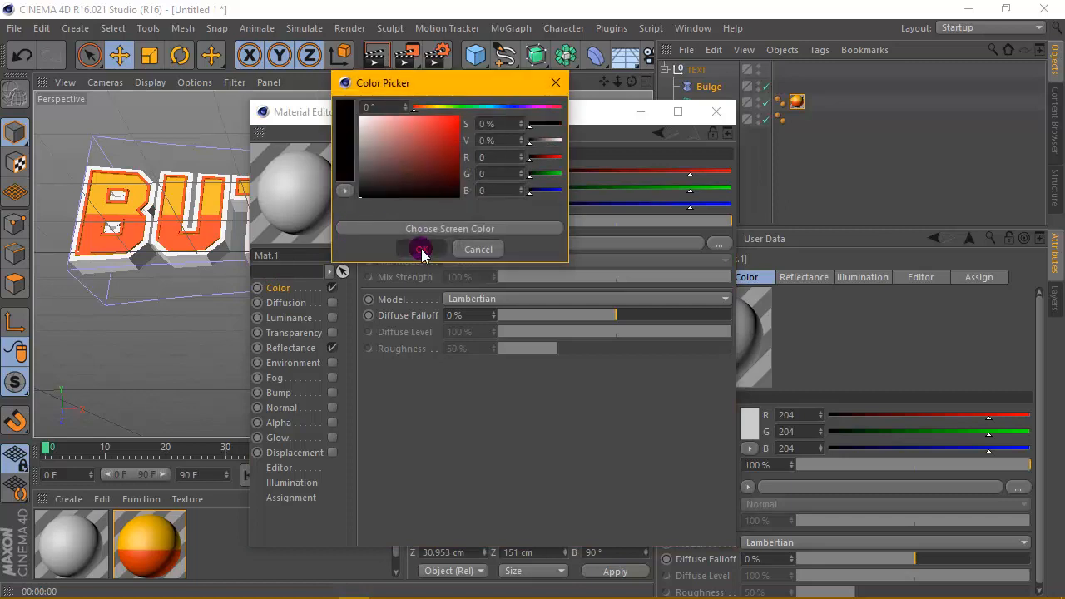
left_click(423, 250)
left_click(455, 173)
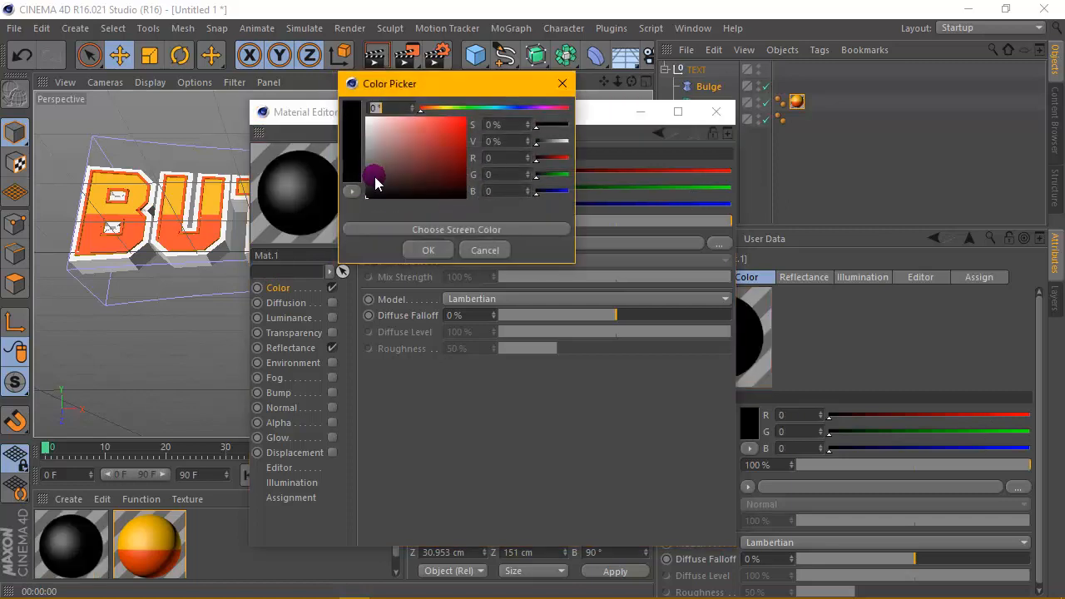
left_click_drag(373, 174, 357, 194)
left_click(420, 251)
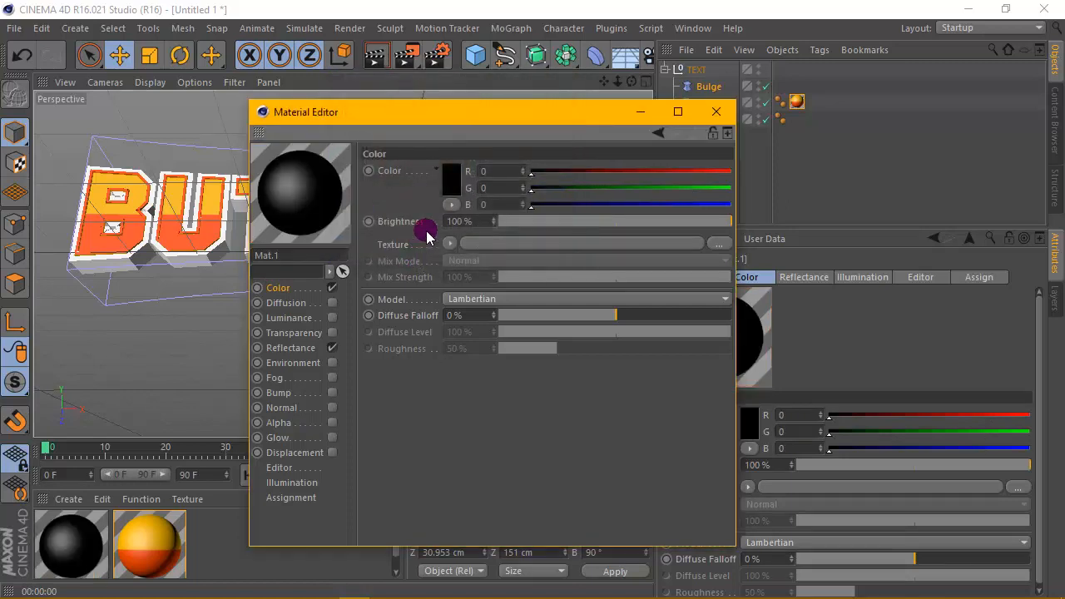
left_click(714, 111)
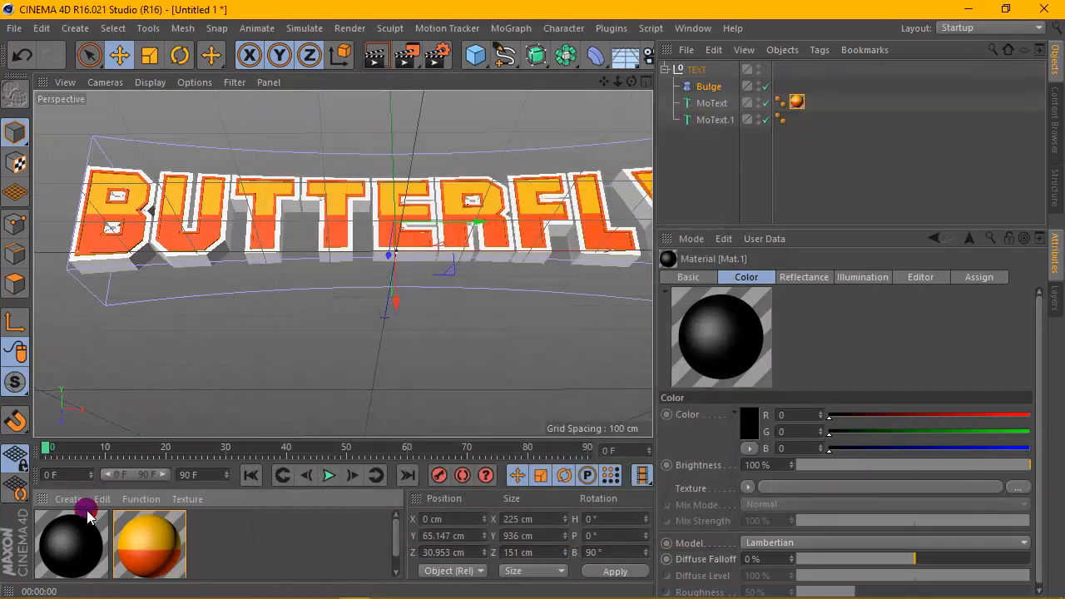
Step: Add the black material beneath the gradient on MoText and restrict the gradient texture tag's selection to the front cap
left_click_drag(740, 149, 823, 100)
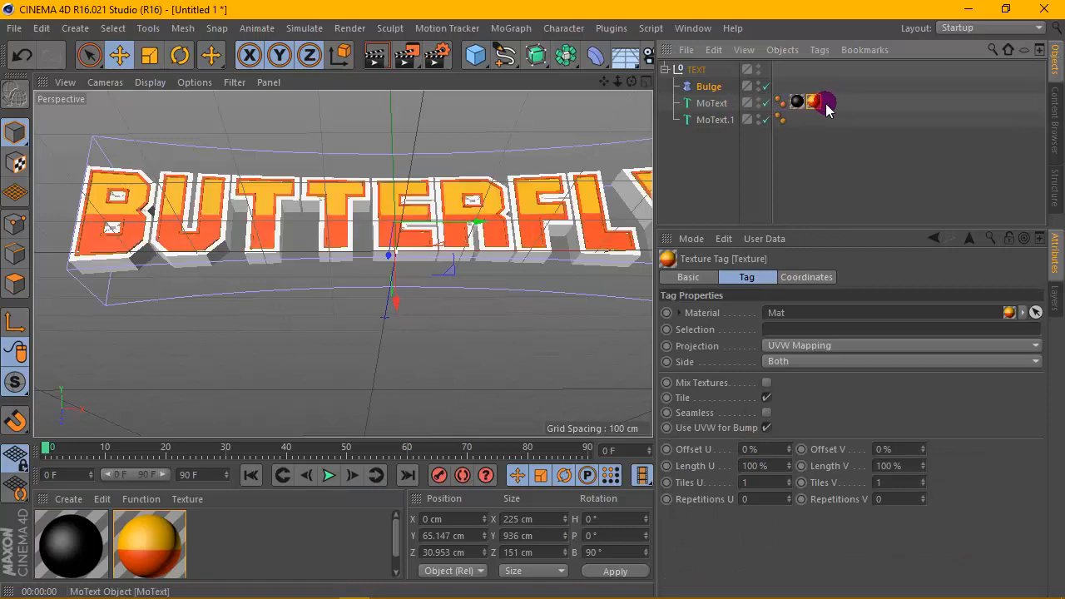
left_click(787, 327)
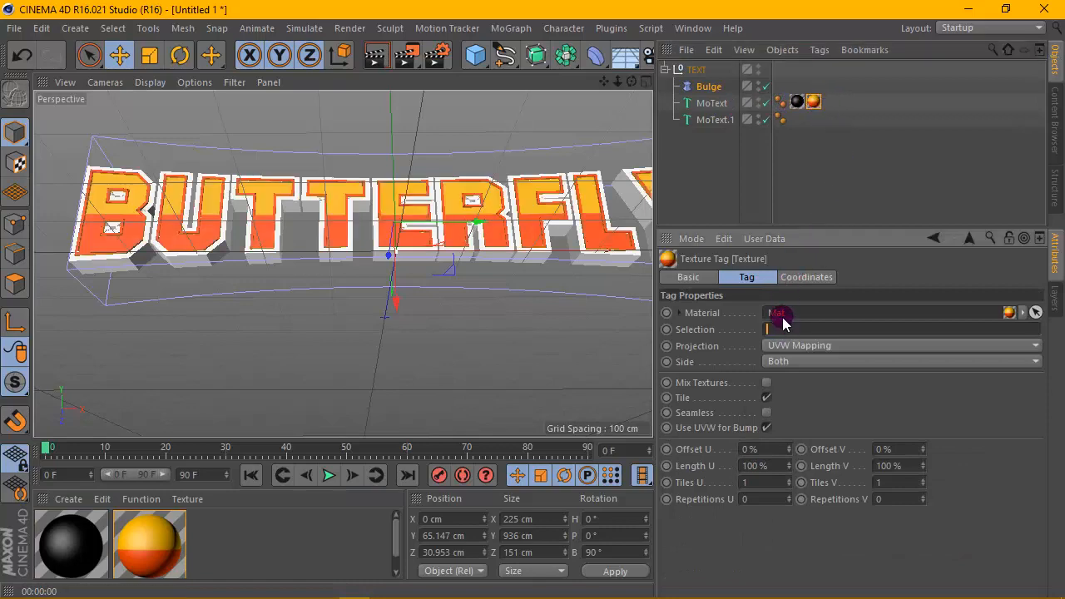
left_click(801, 188)
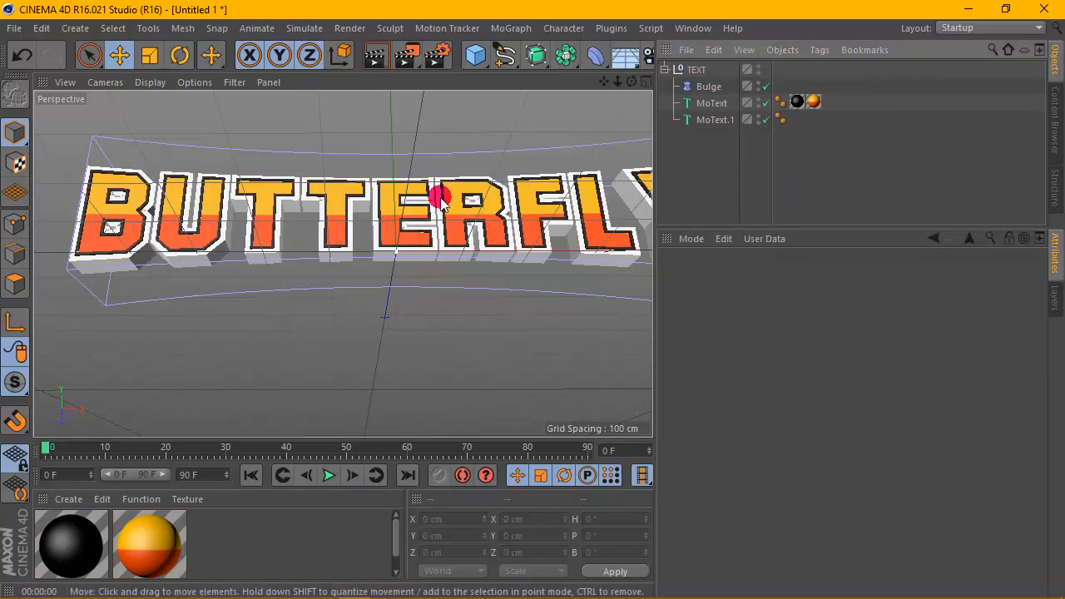
Step: Render a close-up preview of the letters to examine the black outline around the gradient caps
scroll(403, 211, "up", 3)
scroll(401, 212, "up", 2)
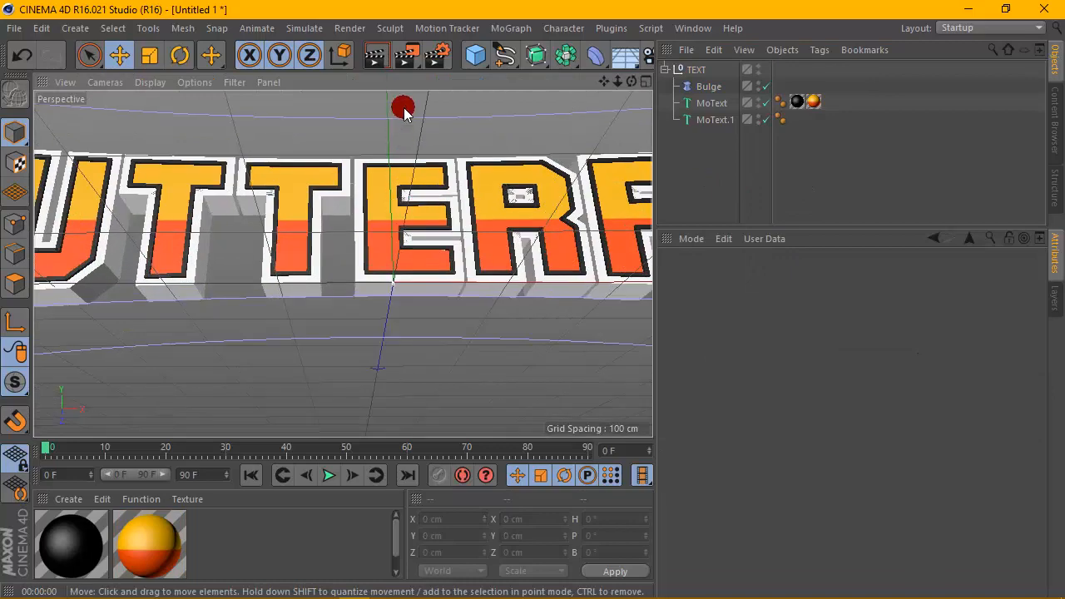
left_click(379, 60)
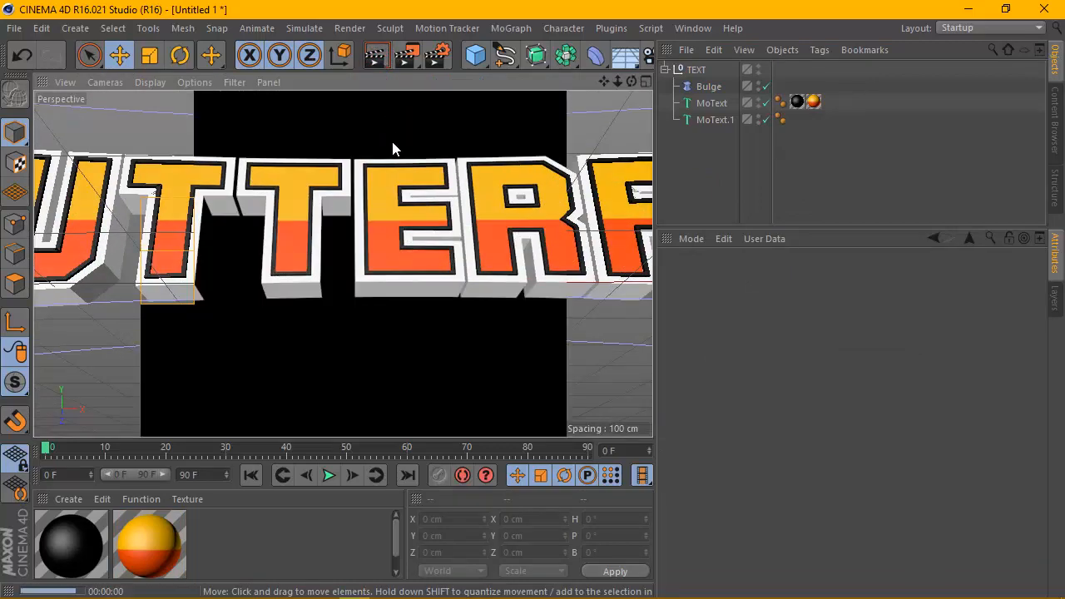
left_click(393, 153)
scroll(393, 153, "down", 3)
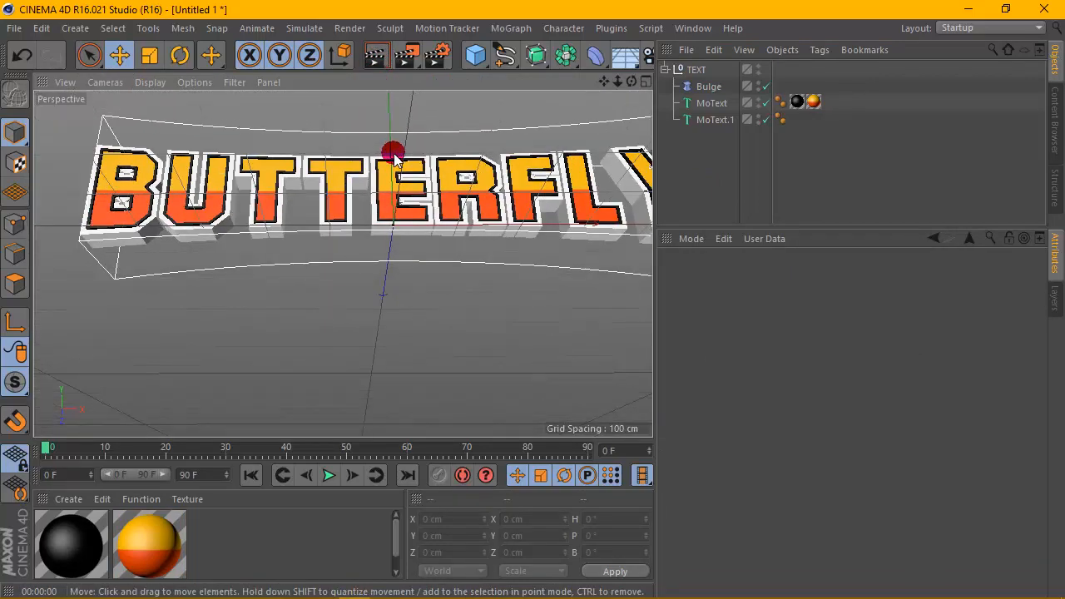
scroll(297, 204, "down", 3)
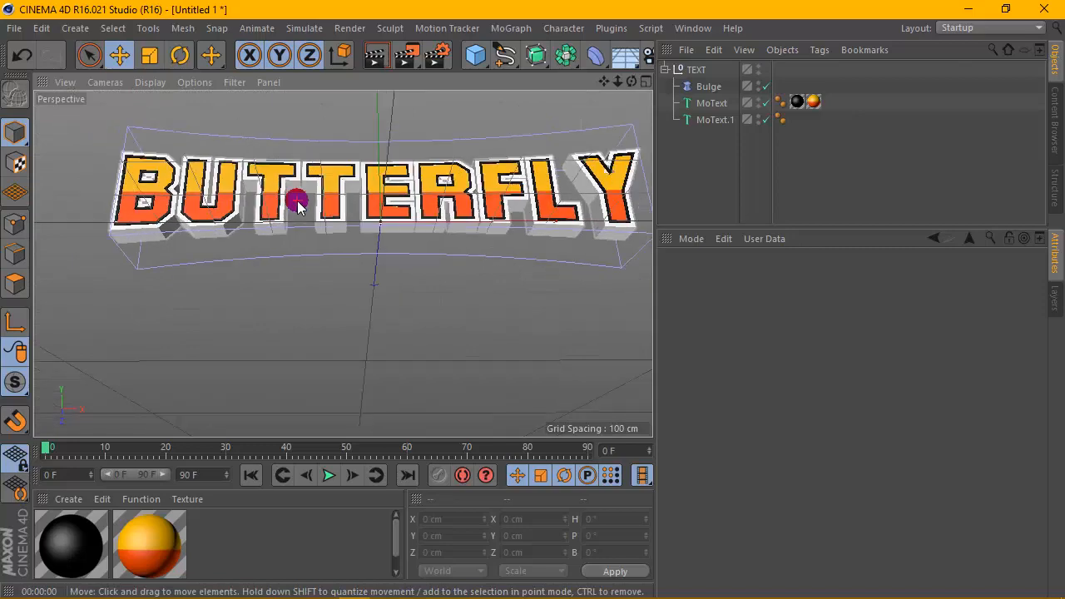
Step: Create a third material and set its color to crimson red (RGB 255, 0, 63)
left_click(75, 498)
left_click(92, 357)
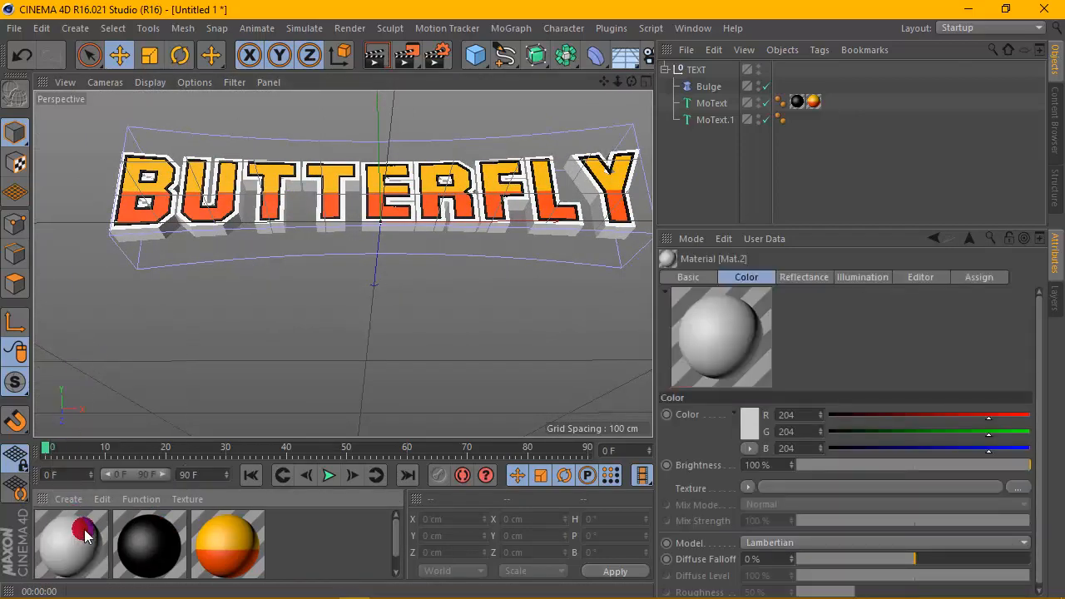
double_click(79, 533)
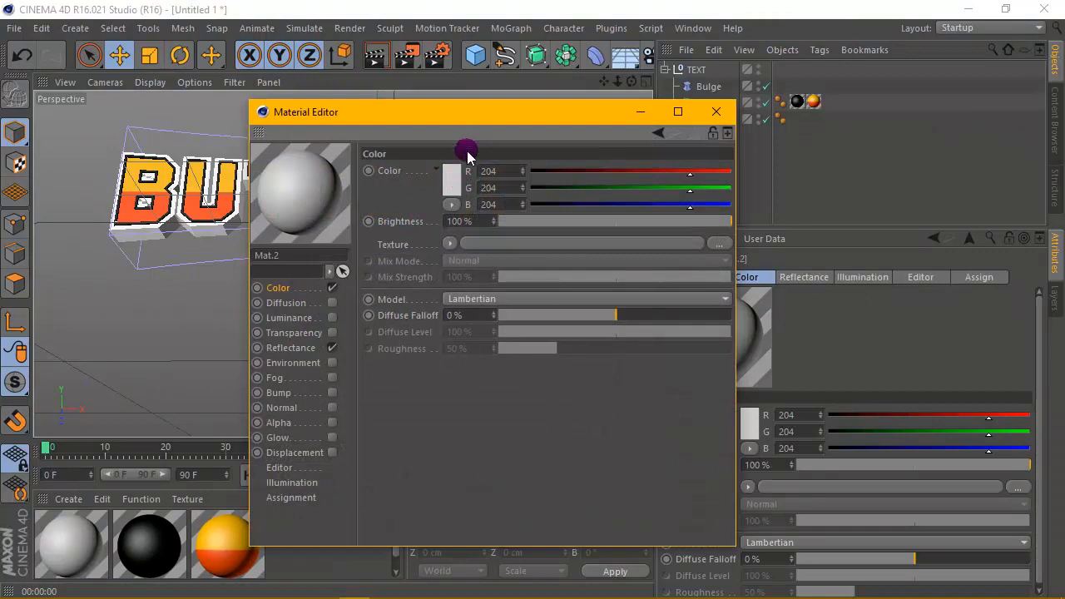
left_click(450, 175)
left_click_drag(536, 106, 555, 106)
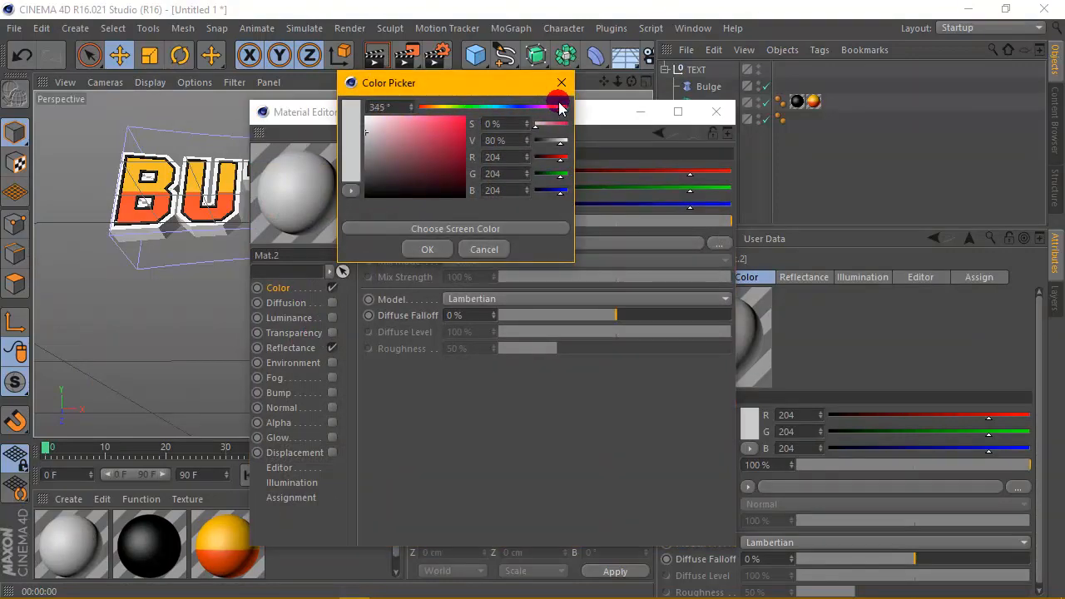
left_click(559, 106)
left_click(423, 249)
left_click(715, 112)
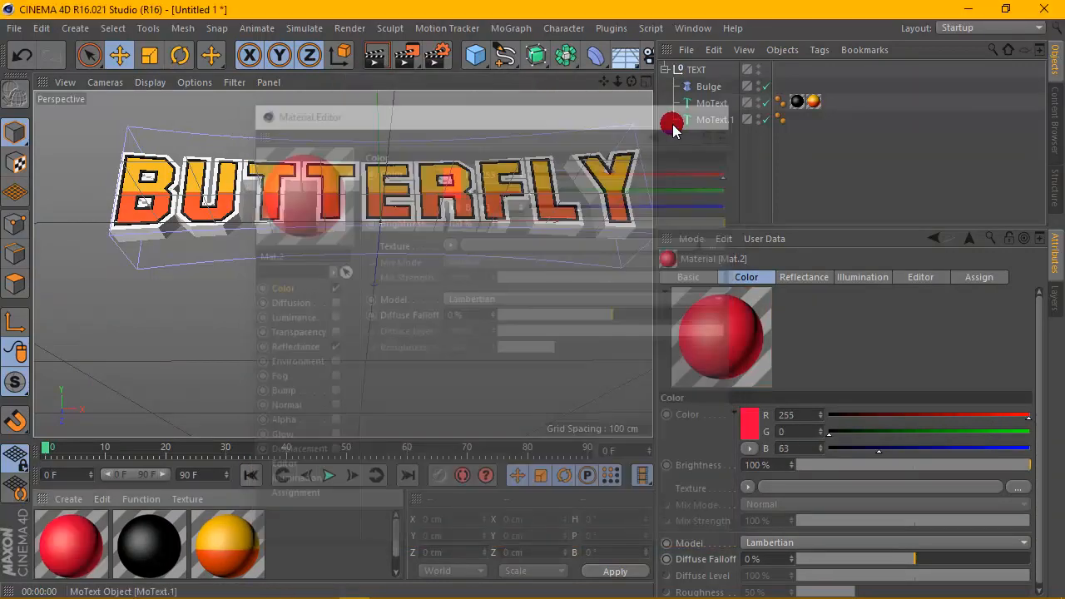
Step: Apply the crimson red material to the MoText.1 object
left_click_drag(75, 537, 725, 120)
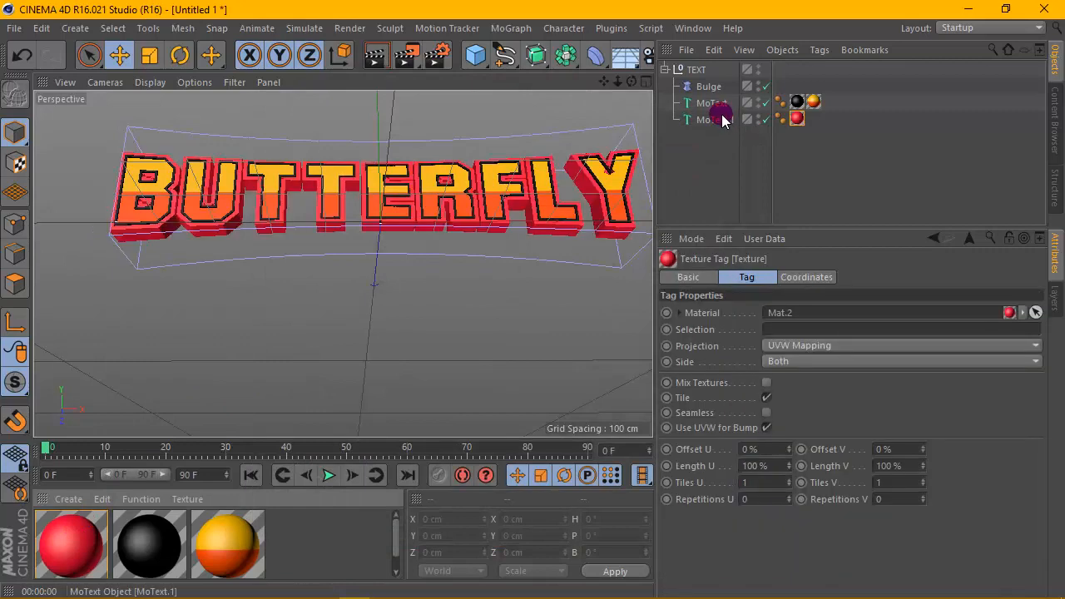
scroll(487, 130, "up", 3)
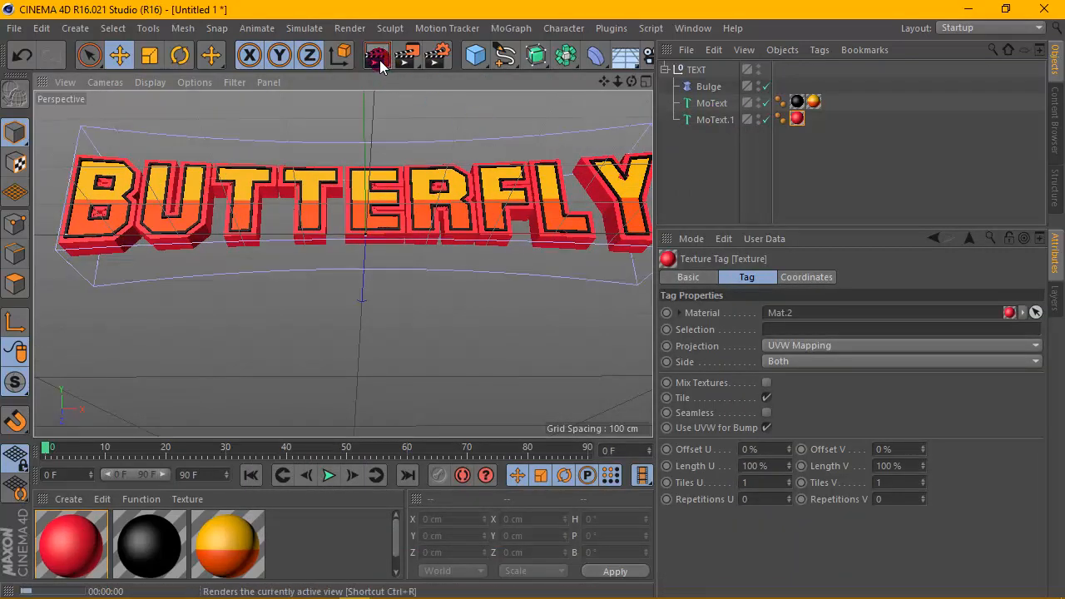
Step: Render a preview of the crimson-sided letters in the perspective view, with the whole BUTTERFLY title framed
left_click(378, 61)
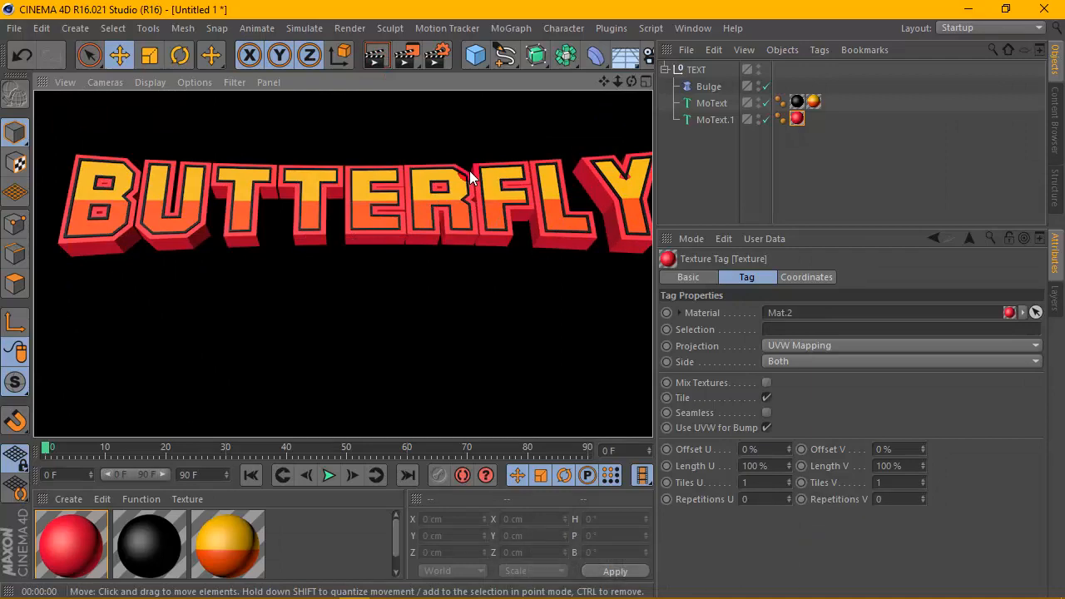
scroll(499, 159, "down", 2)
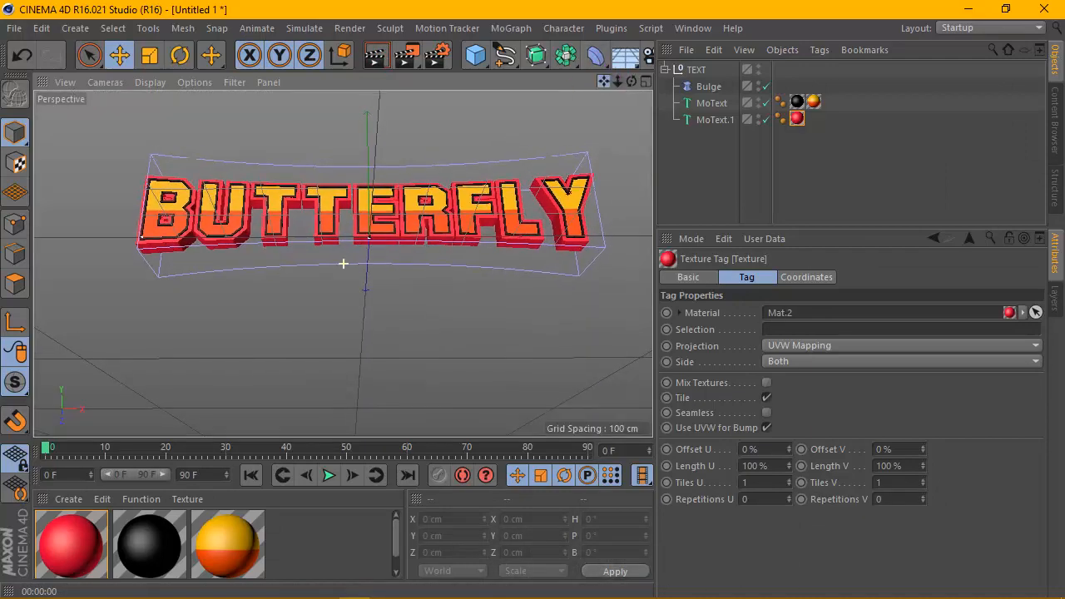
left_click_drag(604, 81, 607, 83)
Step: Set the Bulge deformer's strength to -33%
left_click(758, 87)
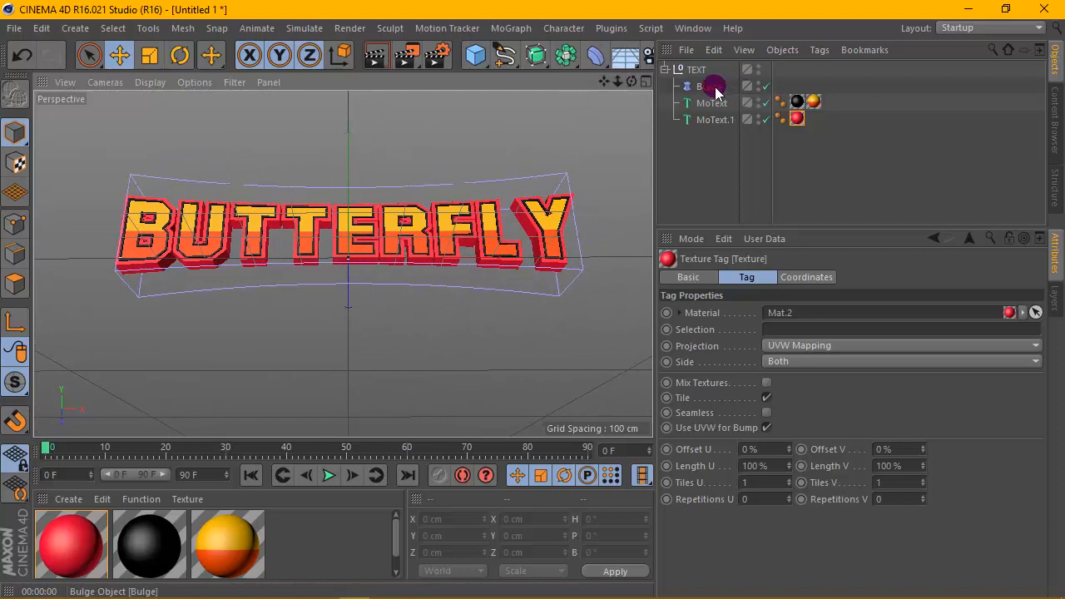
left_click(769, 278)
mouse_move(775, 348)
left_mouse_down()
mouse_move(768, 288)
mouse_move(768, 359)
left_mouse_up()
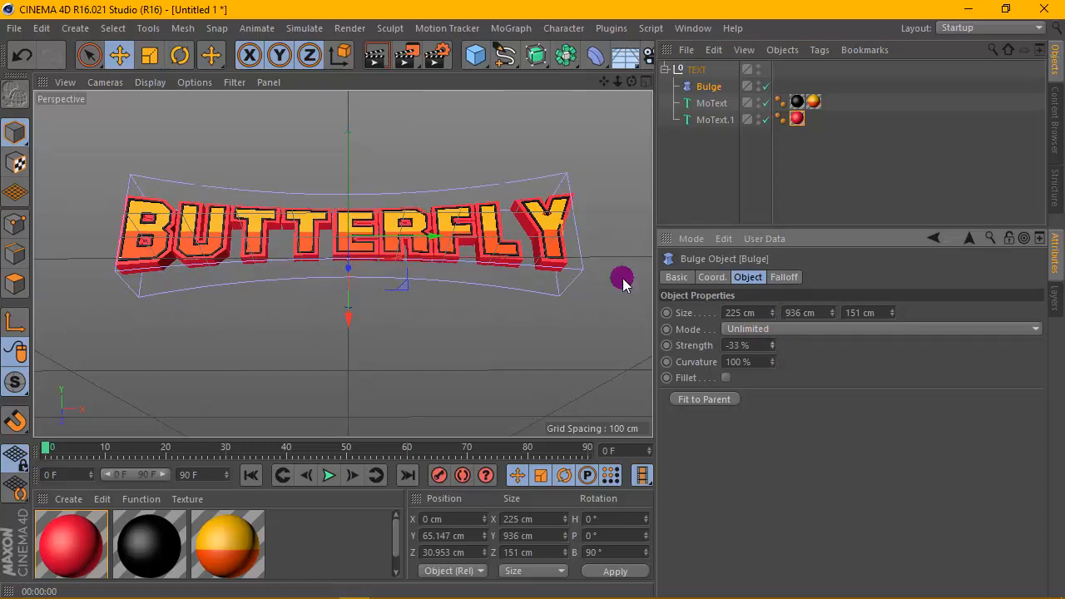
Step: Render previews of the bulged title from slightly different view angles to examine its shape
left_click_drag(624, 283, 514, 248, "alt")
left_click_drag(605, 80, 639, 86)
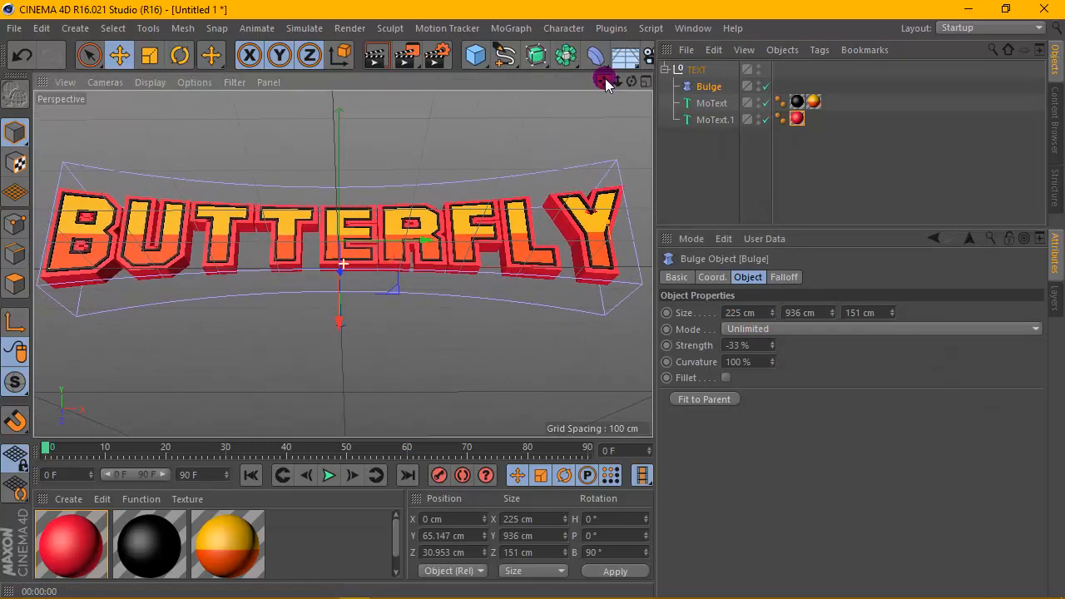
left_click(372, 62)
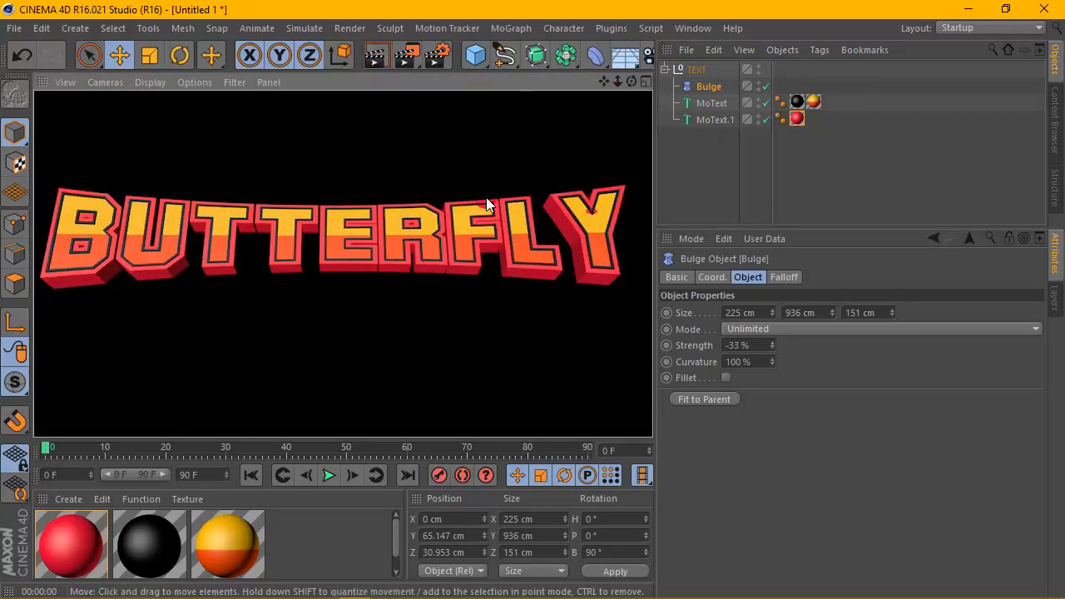
left_click(369, 287)
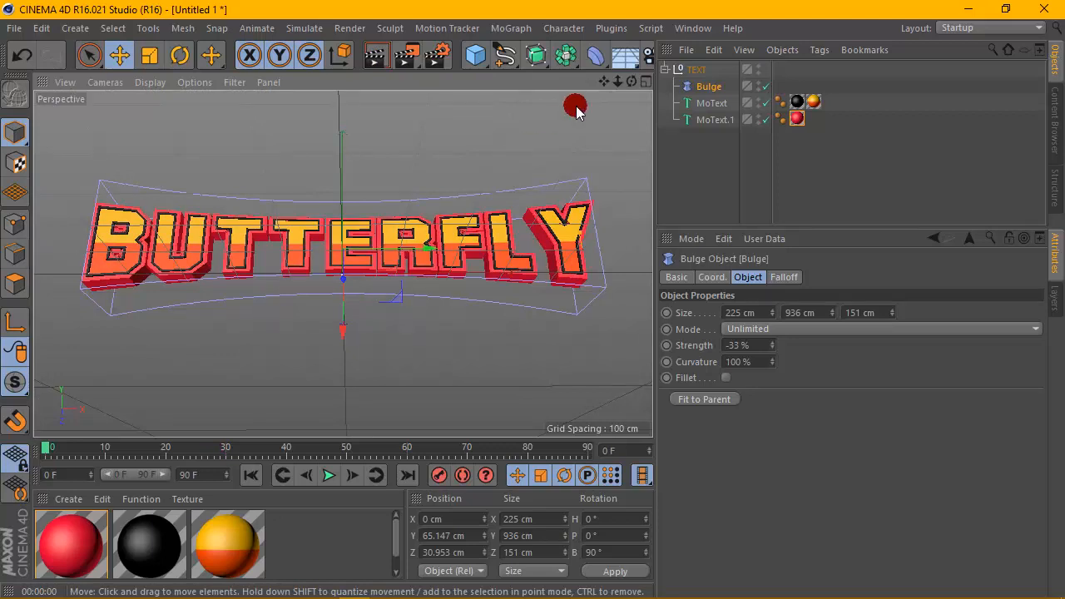
left_click_drag(630, 82, 608, 82)
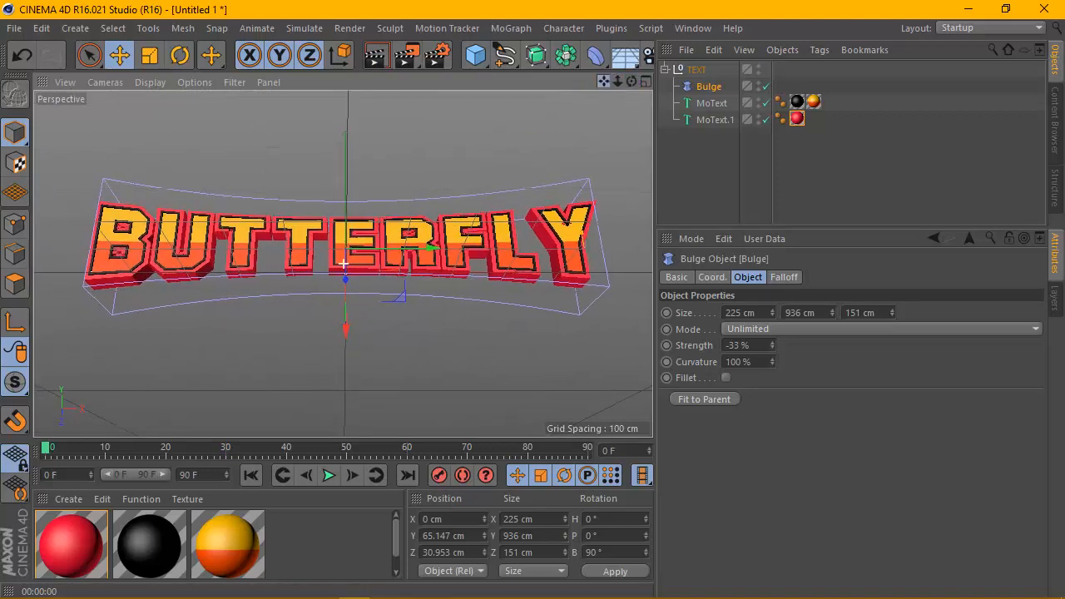
left_click(375, 59)
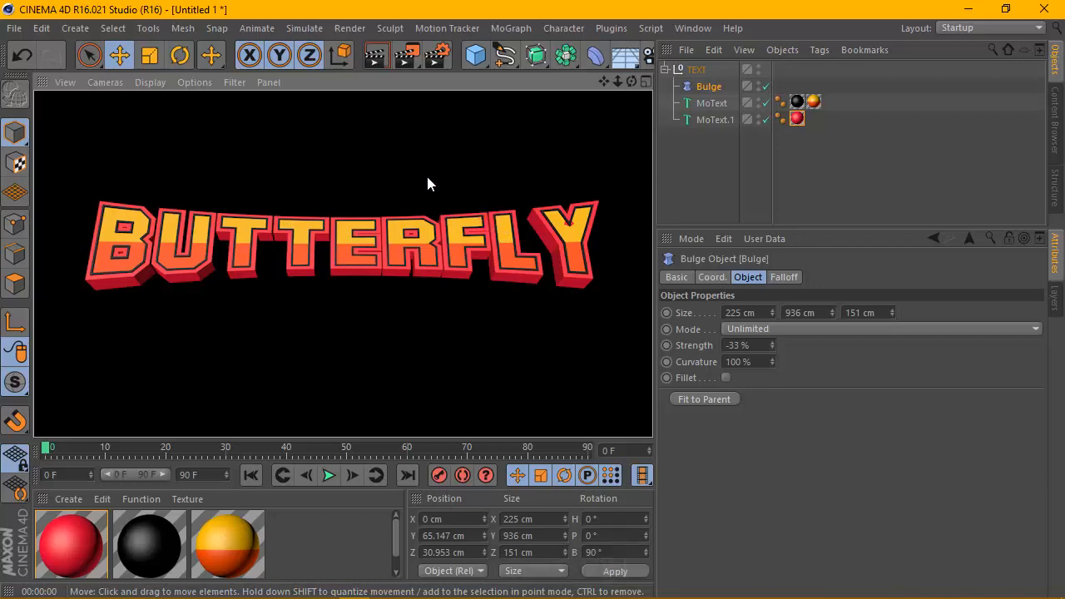
Step: Change the crimson material's color to purple (RGB 170, 0, 255) and render a preview of the title
double_click(83, 537)
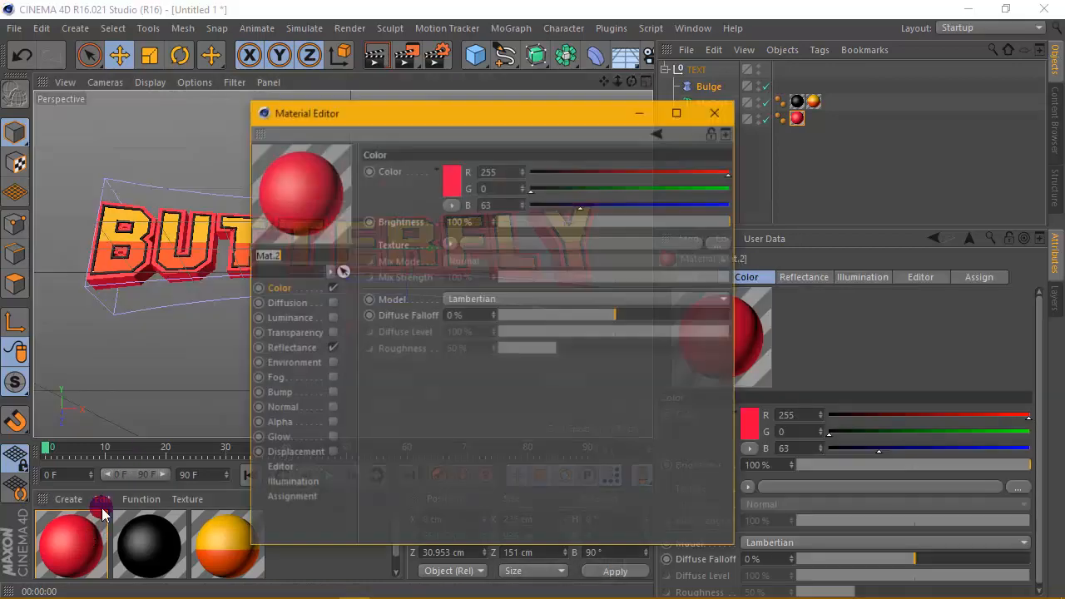
left_click(455, 179)
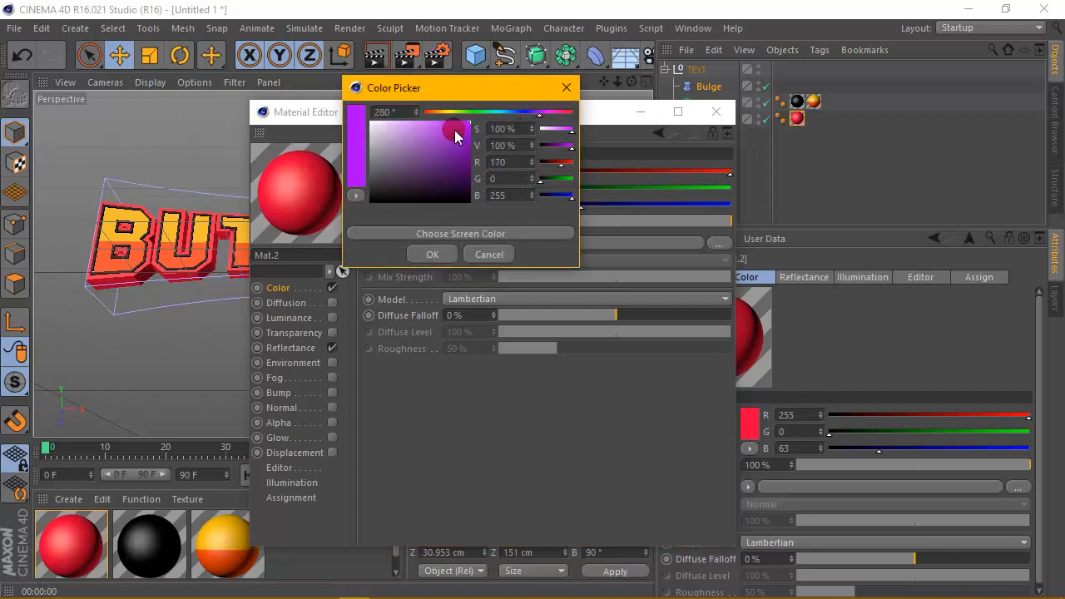
left_click(425, 255)
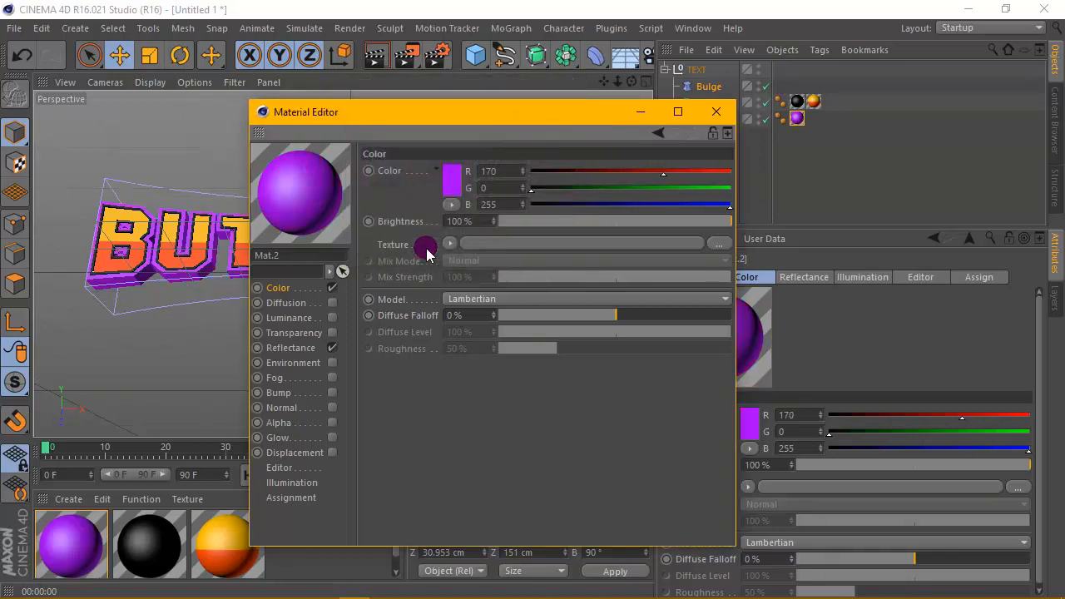
left_click(716, 112)
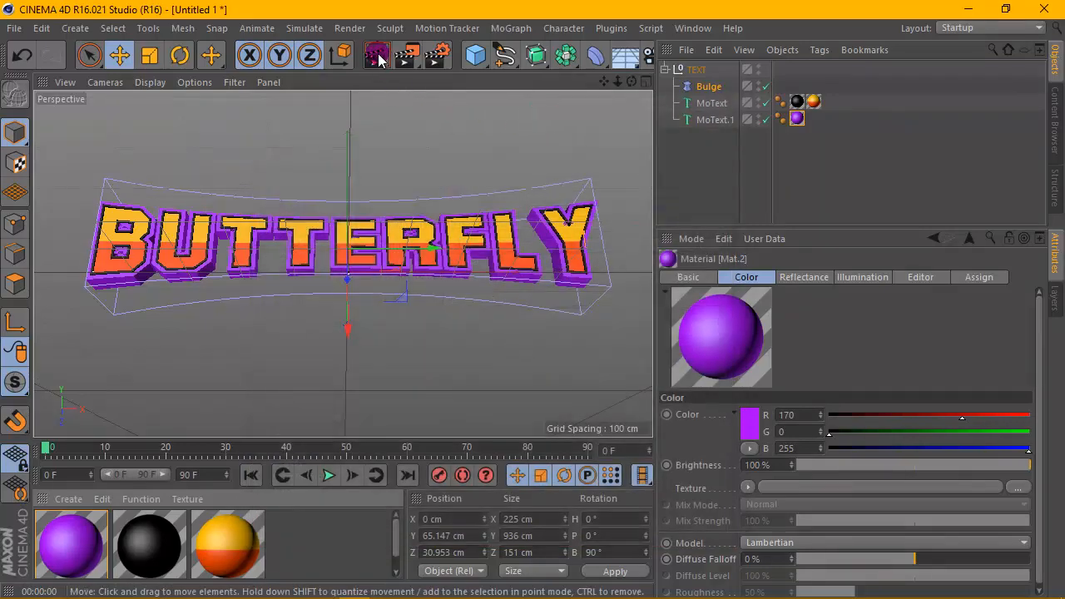
left_click(375, 56)
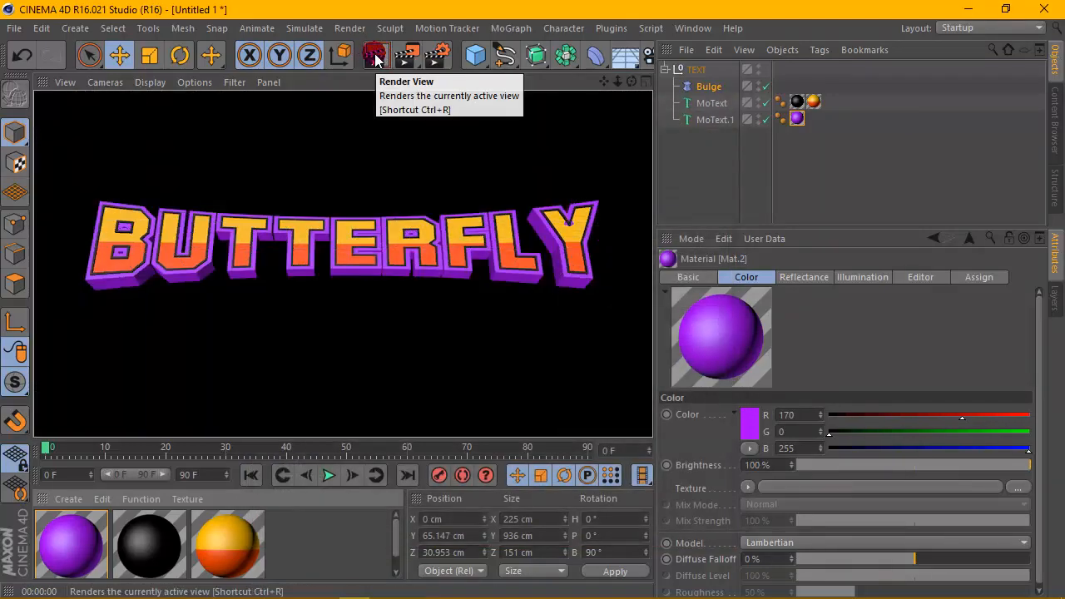
Step: Set the start fillet cap radius of MoText to 6 cm and render a preview of the outline
left_click(711, 103)
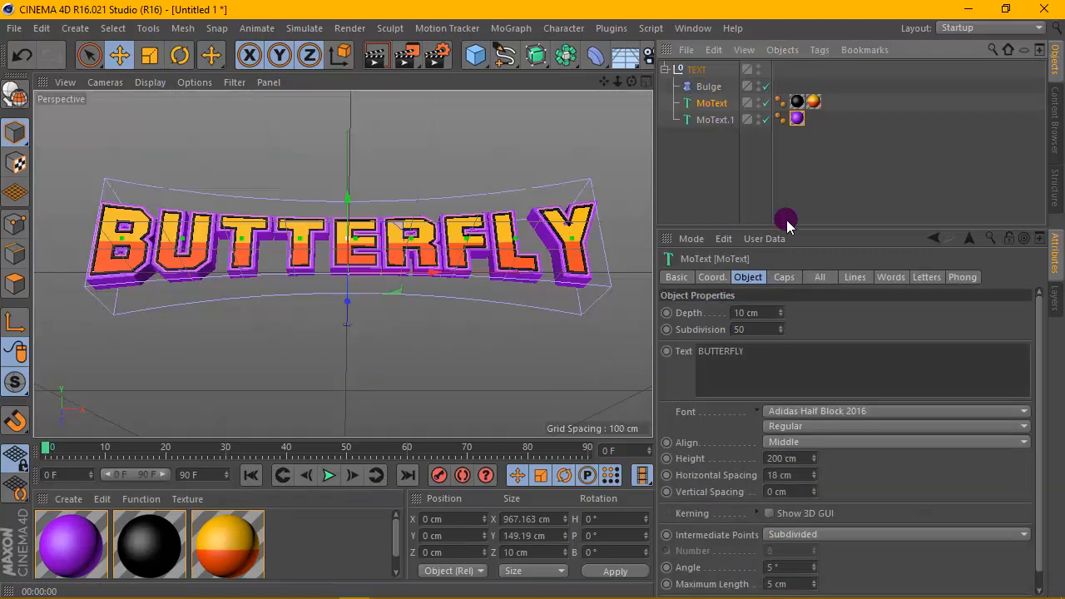
left_click(790, 278)
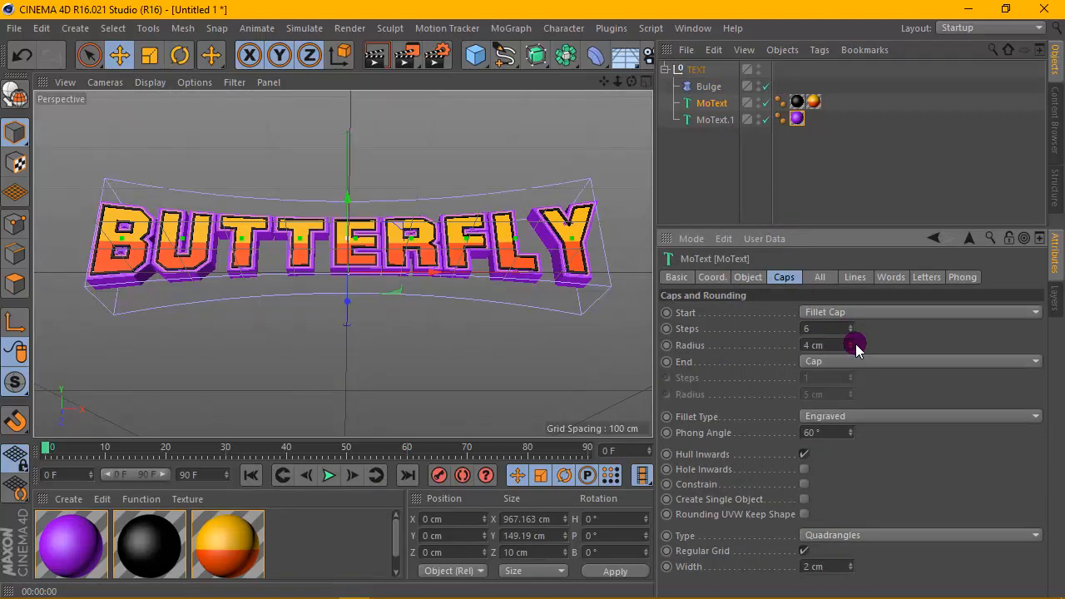
left_click(851, 342)
left_click(850, 342)
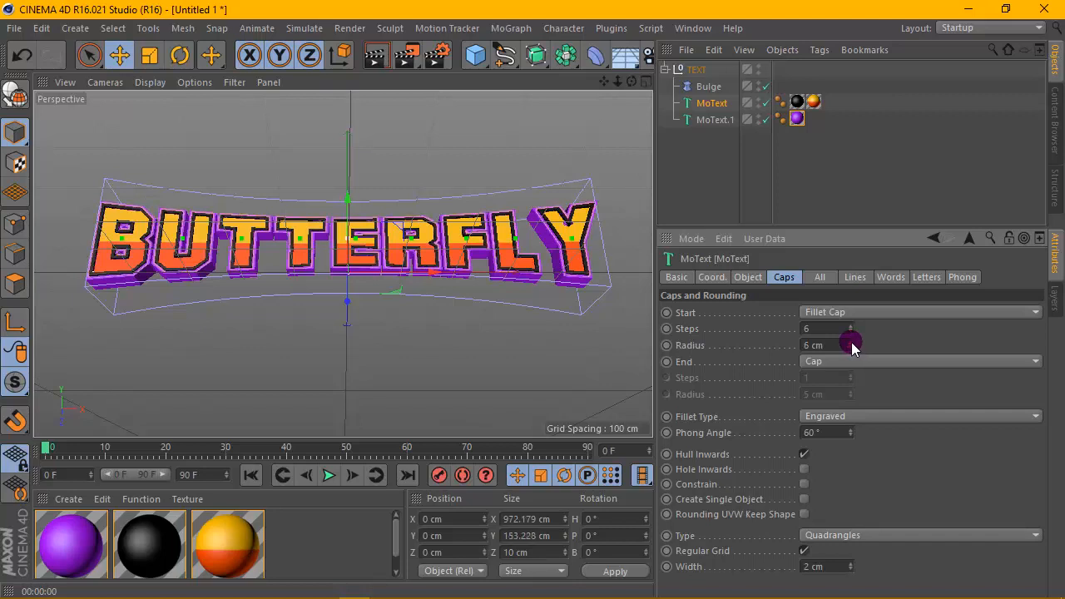
left_click(377, 56)
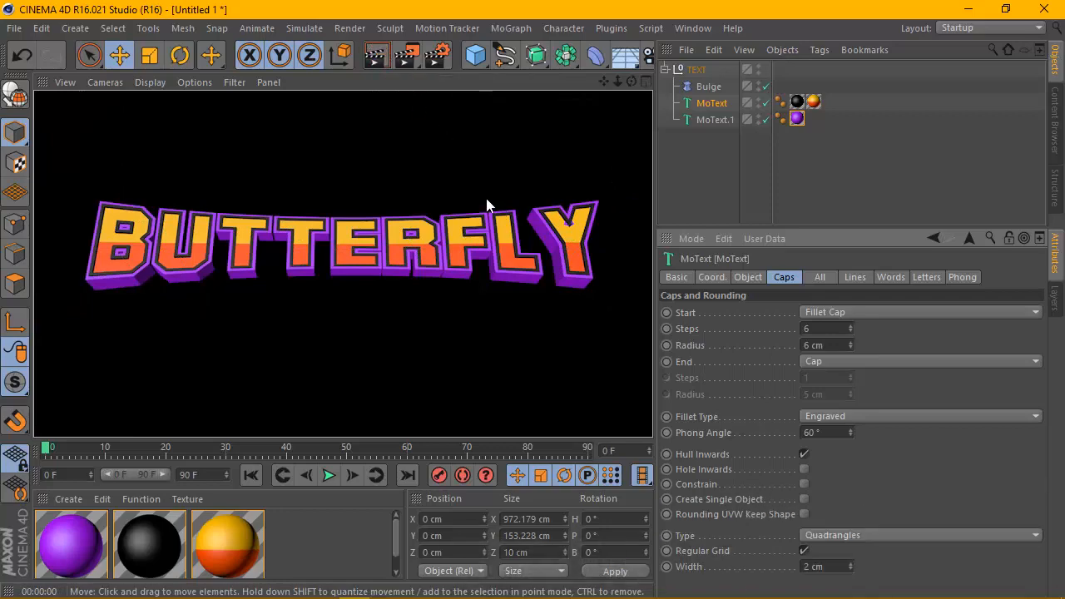
Step: Change the purple material's color to near-white (RGB 244, 244, 244)
double_click(89, 539)
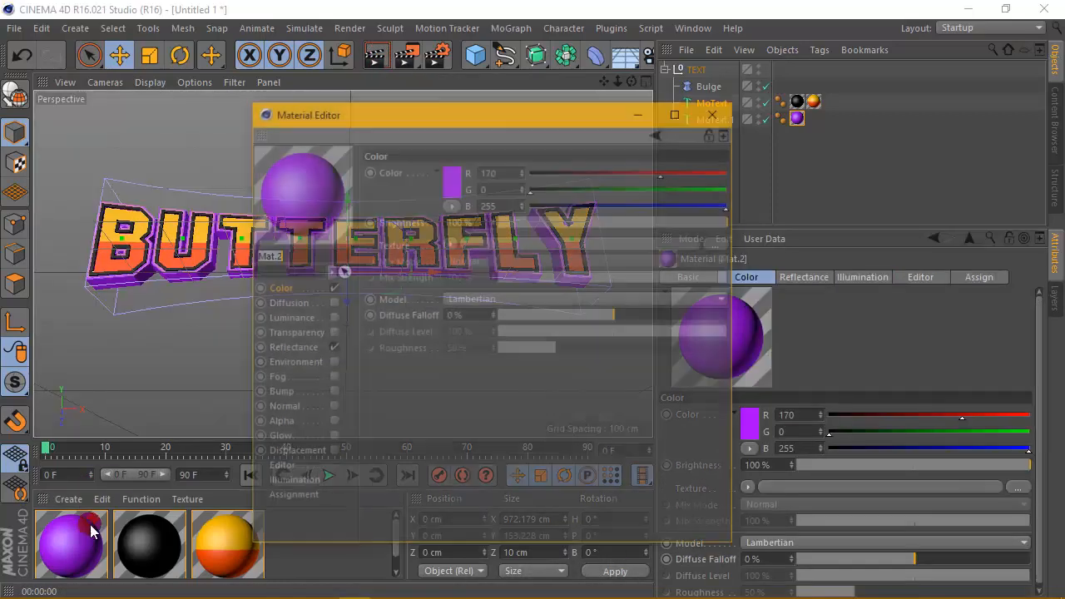
left_click(450, 177)
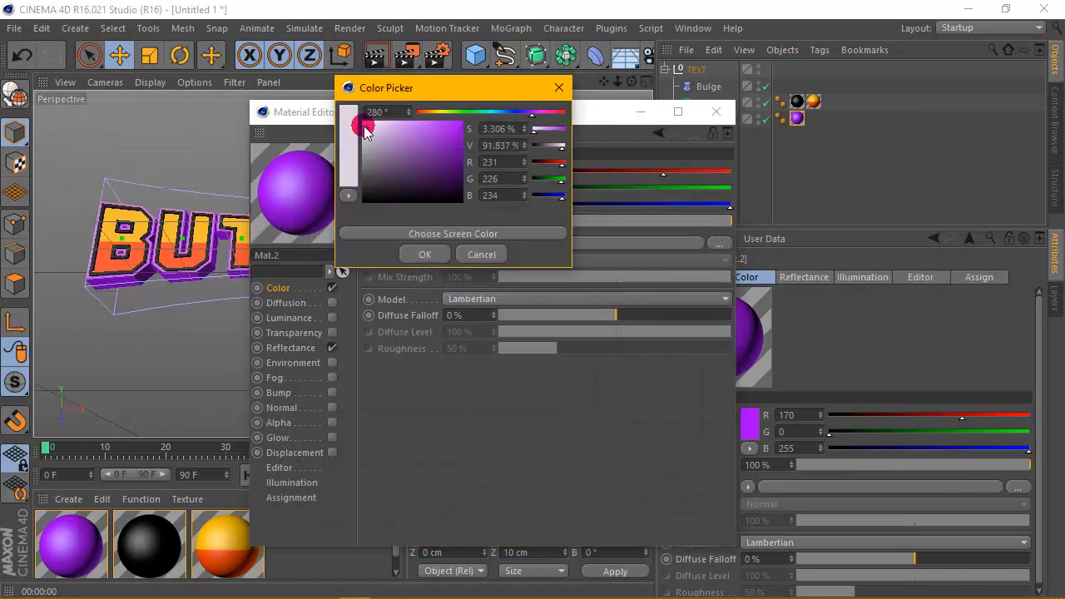
left_click(363, 125)
left_click(423, 255)
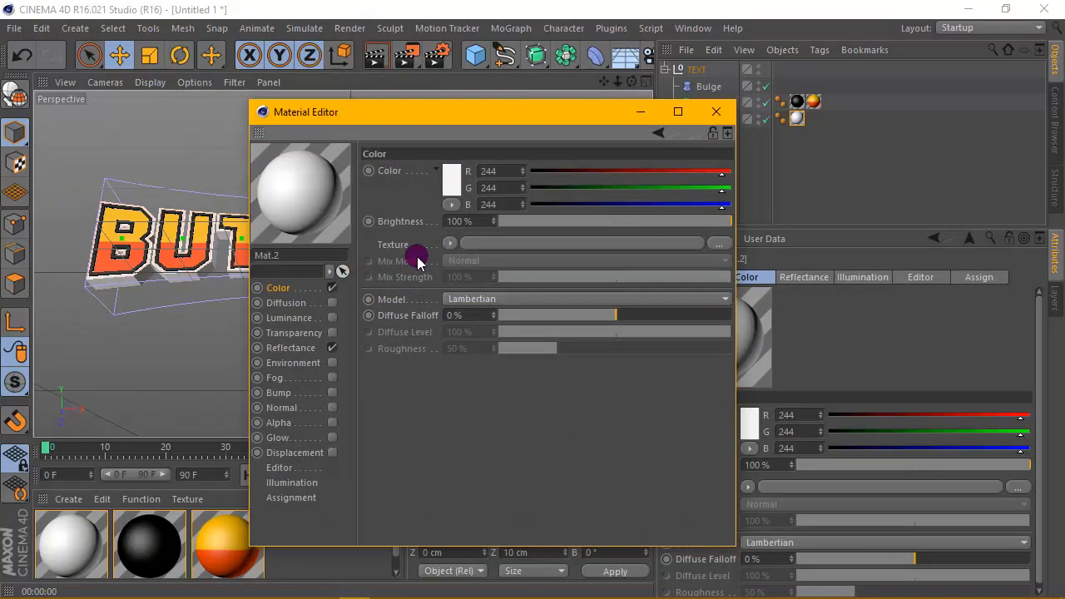
Step: Set the color of the MoText.1 material to hot pink (RGB 255, 0, 170)
left_click(455, 191)
left_click_drag(420, 117, 535, 118)
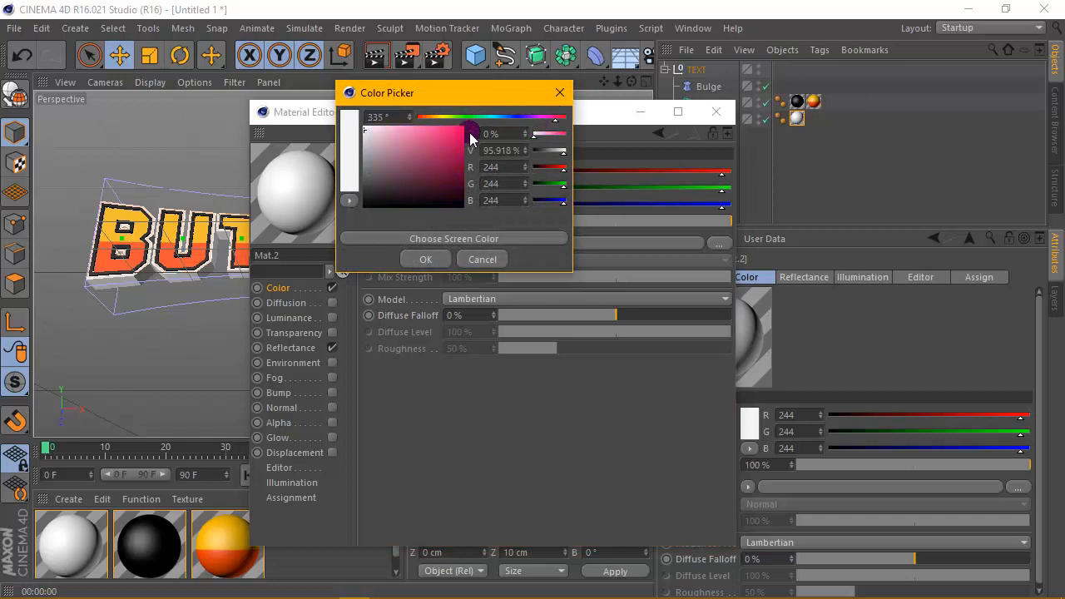
left_click_drag(447, 147, 559, 125)
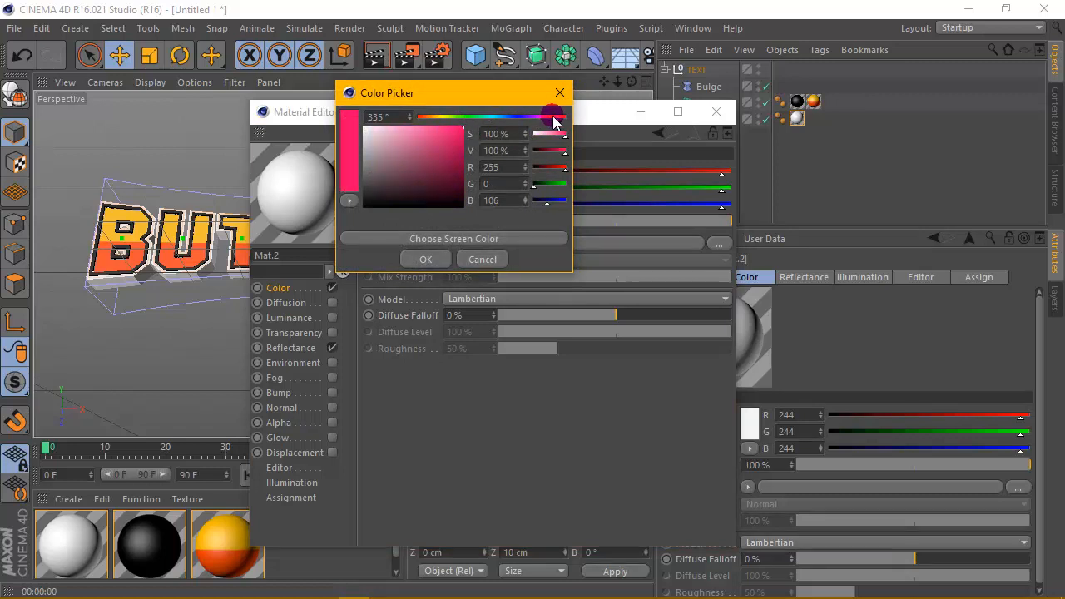
left_click(428, 259)
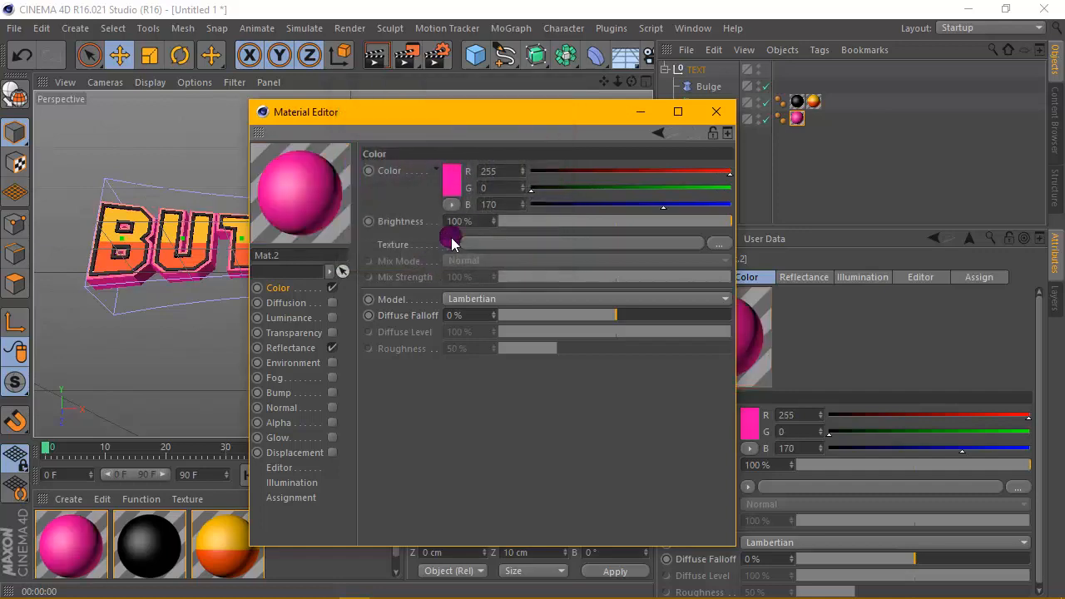
left_click(722, 110)
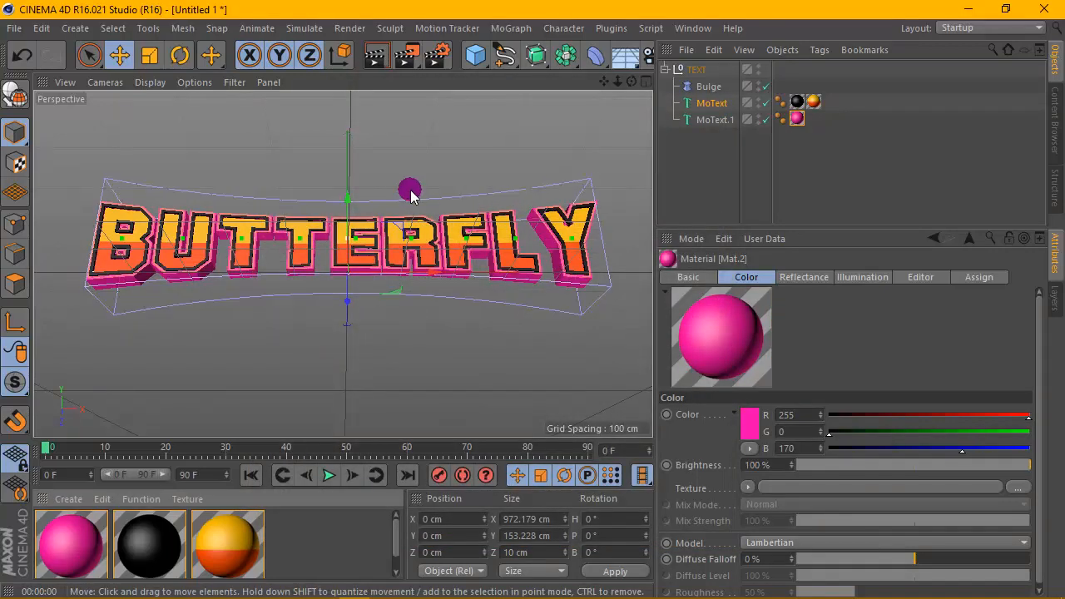
Step: Add a plane with its orientation set to -Z and scale it up uniformly to about 2063 cm
left_click_drag(479, 52, 594, 107)
left_click(777, 380)
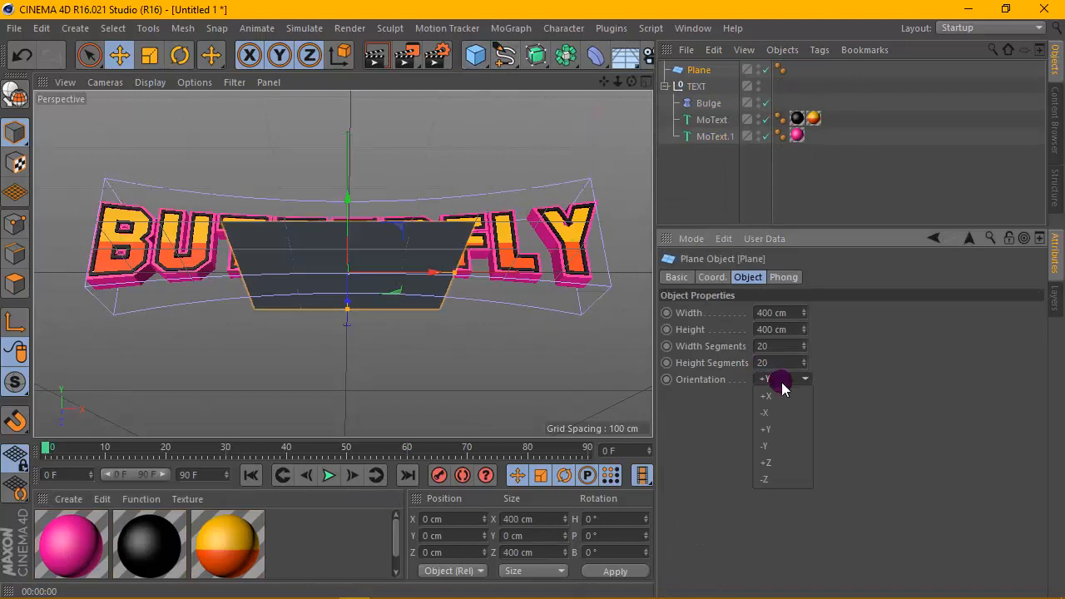
left_click(773, 475)
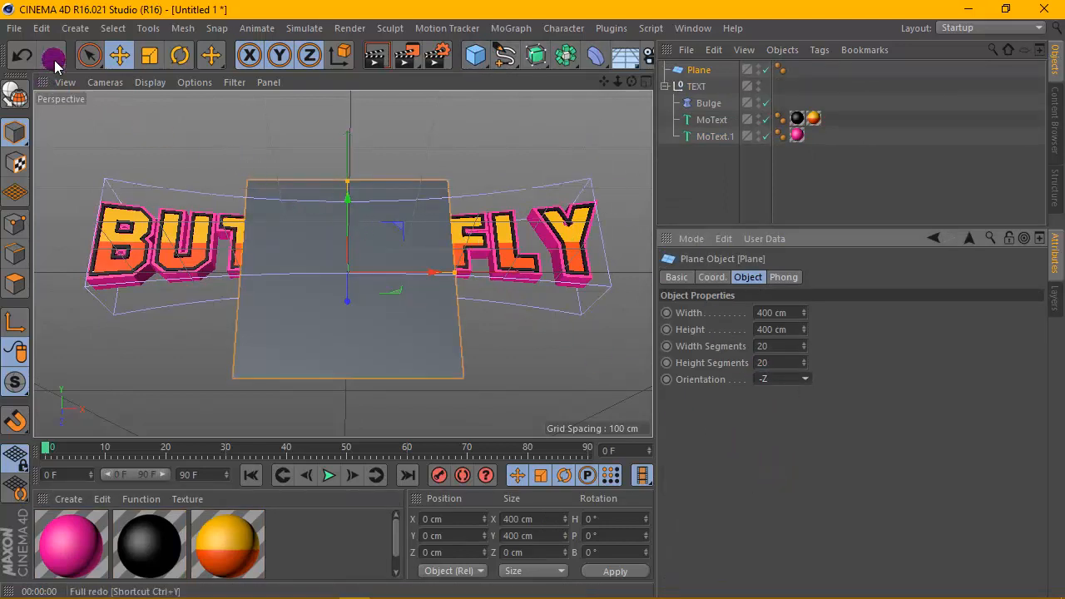
left_click(150, 55)
left_click_drag(438, 148, 631, 143)
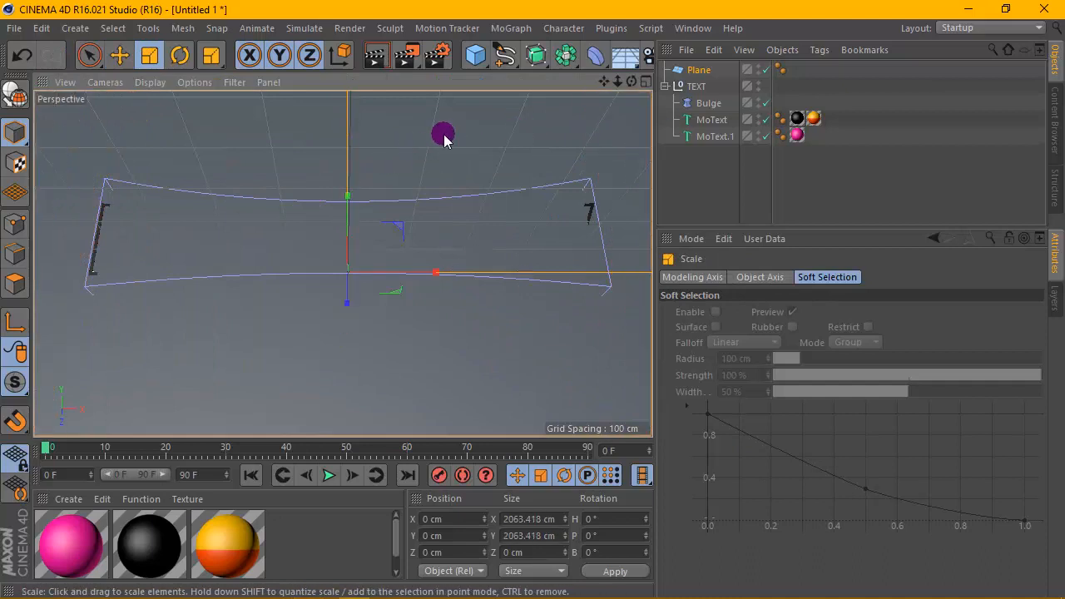
Step: Move the plane about 53 cm along Z in the right view so it sits behind the letters
left_click(645, 81)
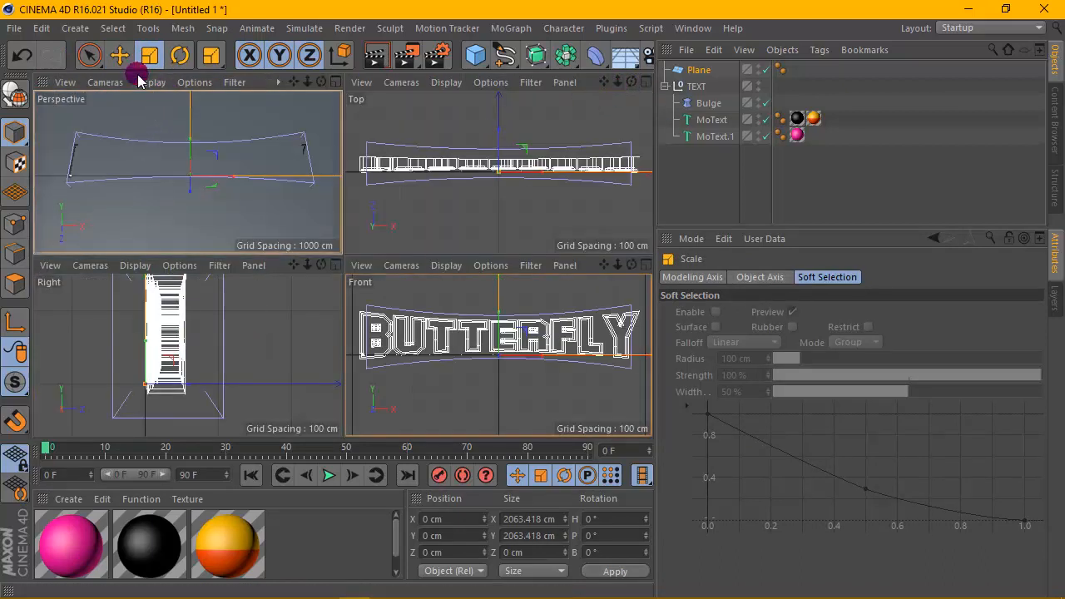
left_click(119, 55)
left_click(335, 265)
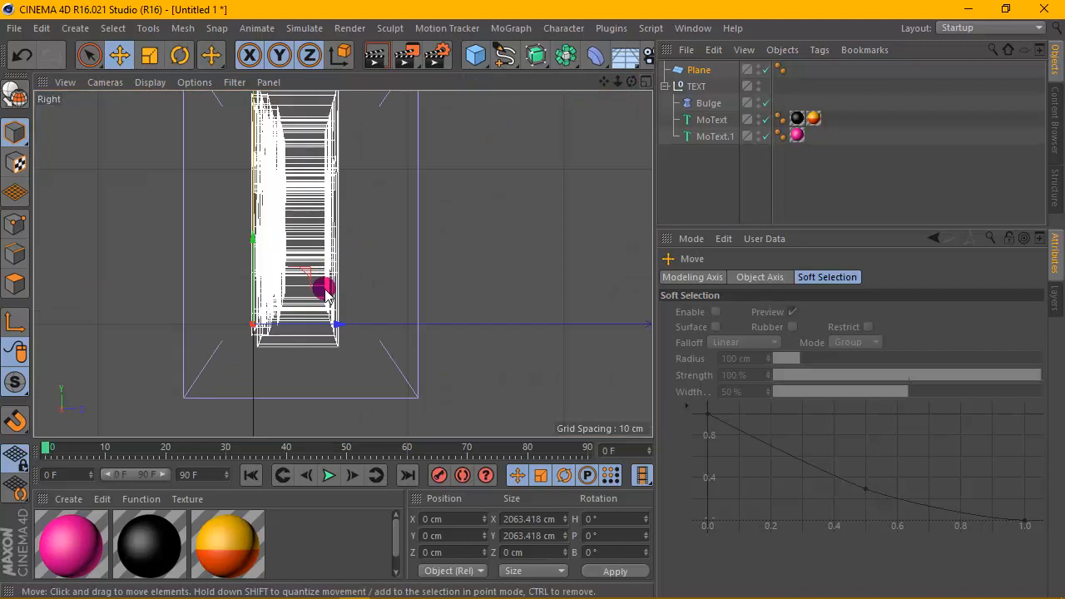
left_click_drag(330, 325, 409, 331)
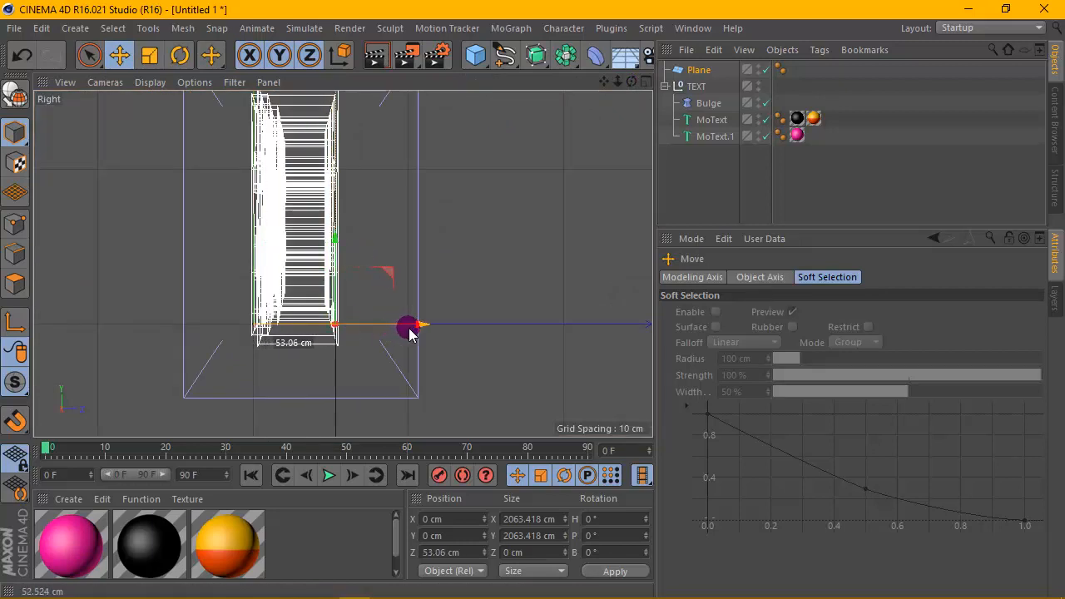
Step: Render a preview of the title against the backdrop plane in the perspective view
left_click(644, 81)
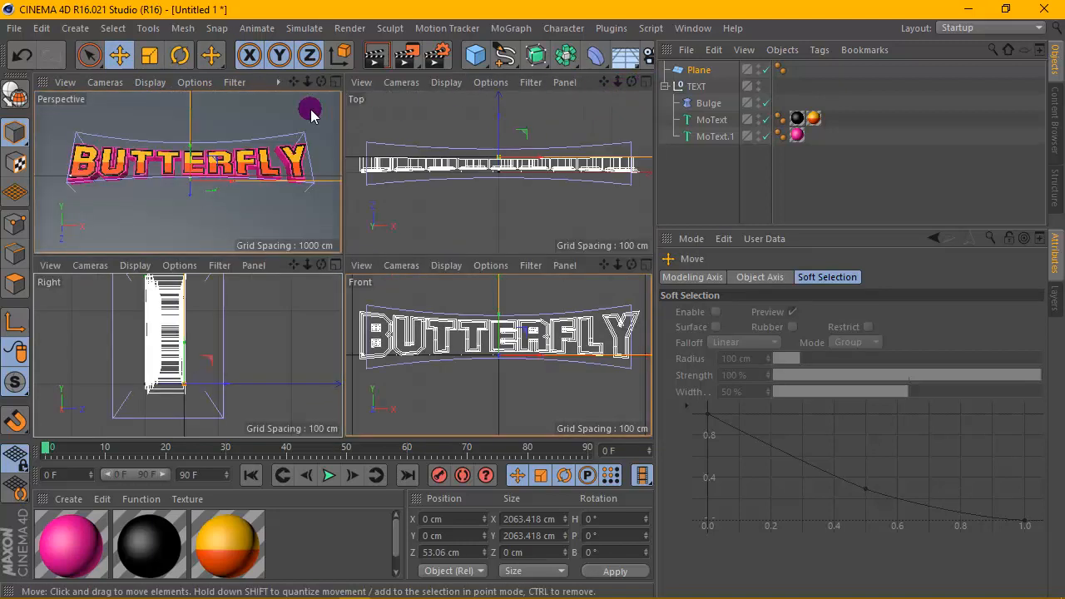
left_click(335, 82)
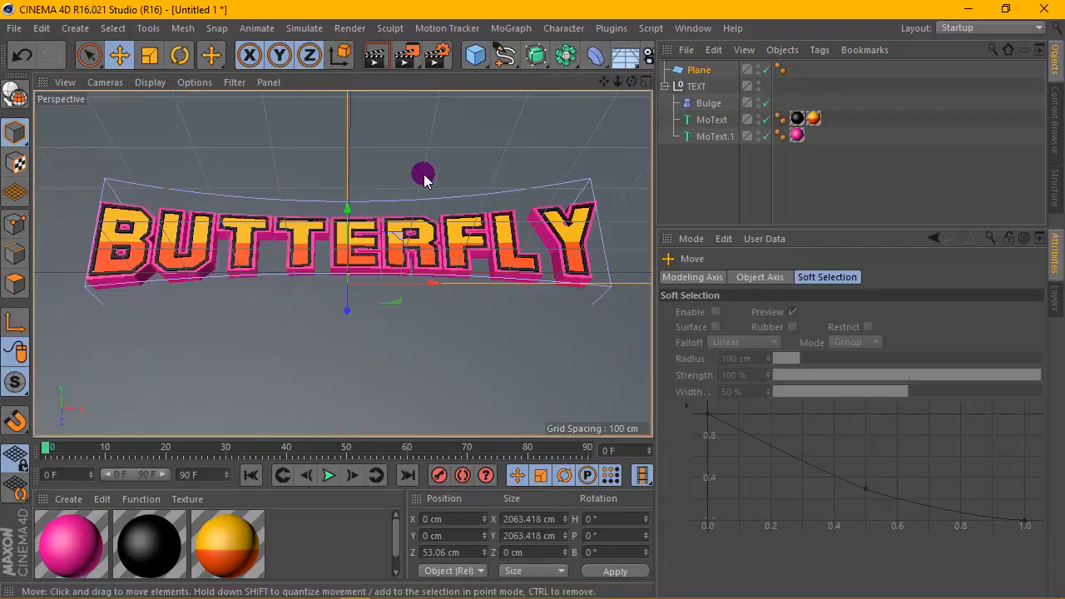
left_click(377, 56)
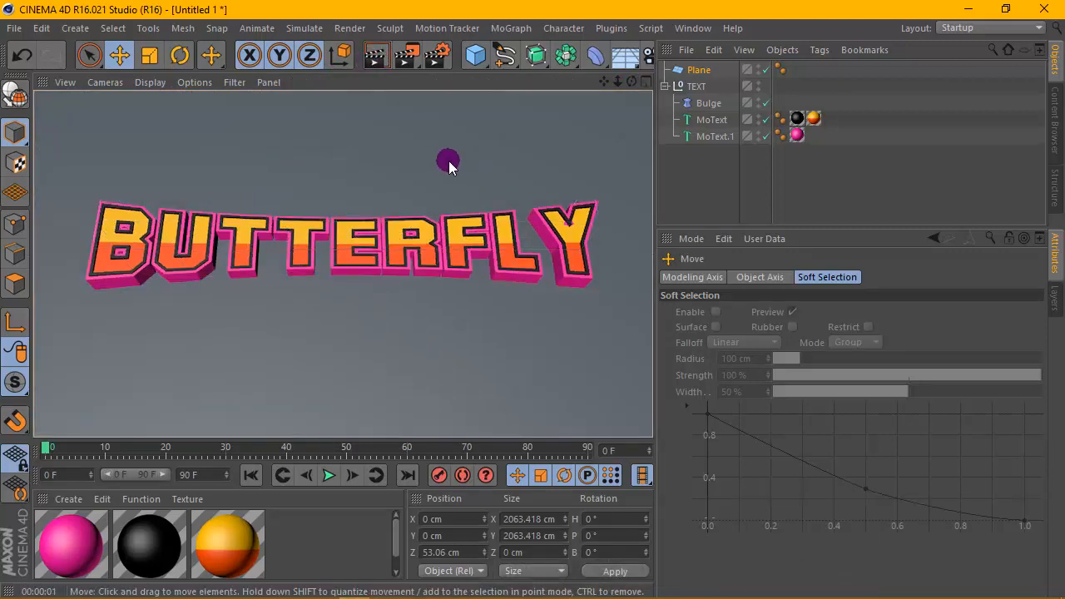
Step: Create a new material for the backdrop and turn off its reflectance
left_click(68, 498)
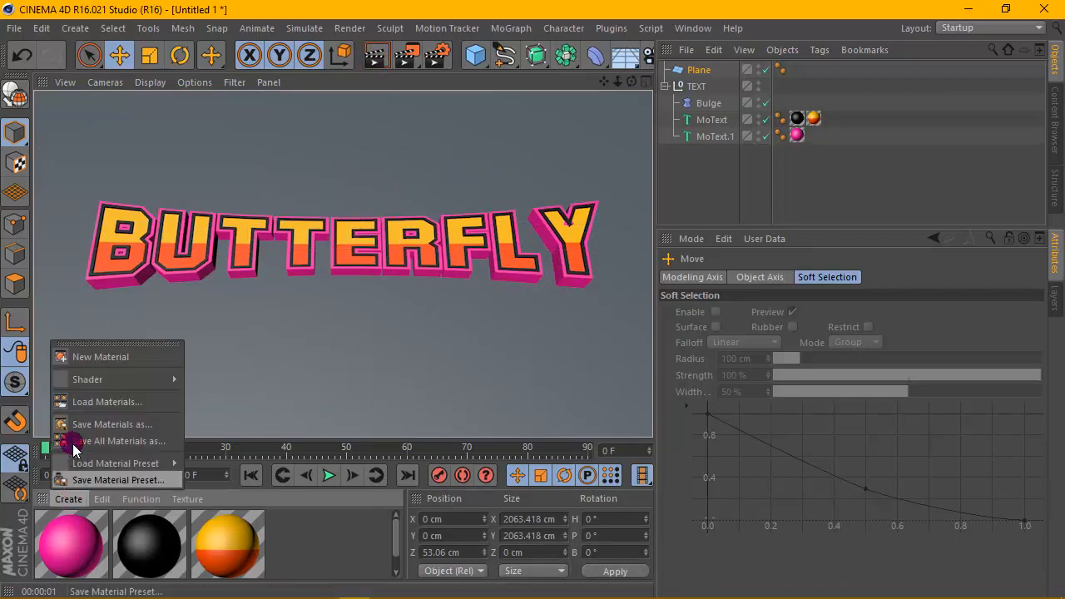
left_click(108, 356)
double_click(66, 544)
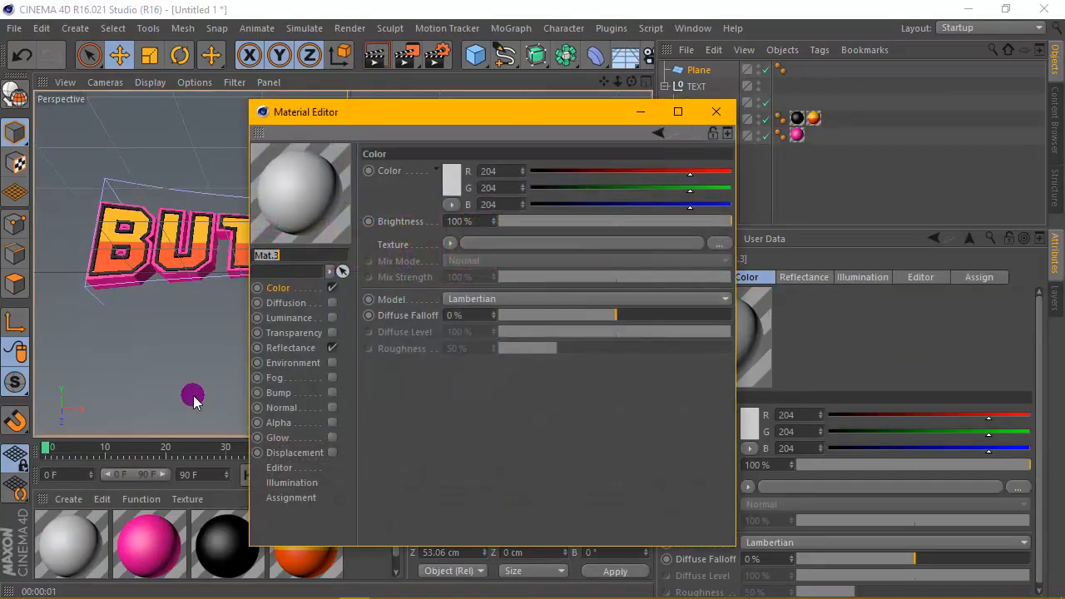
left_click(296, 288)
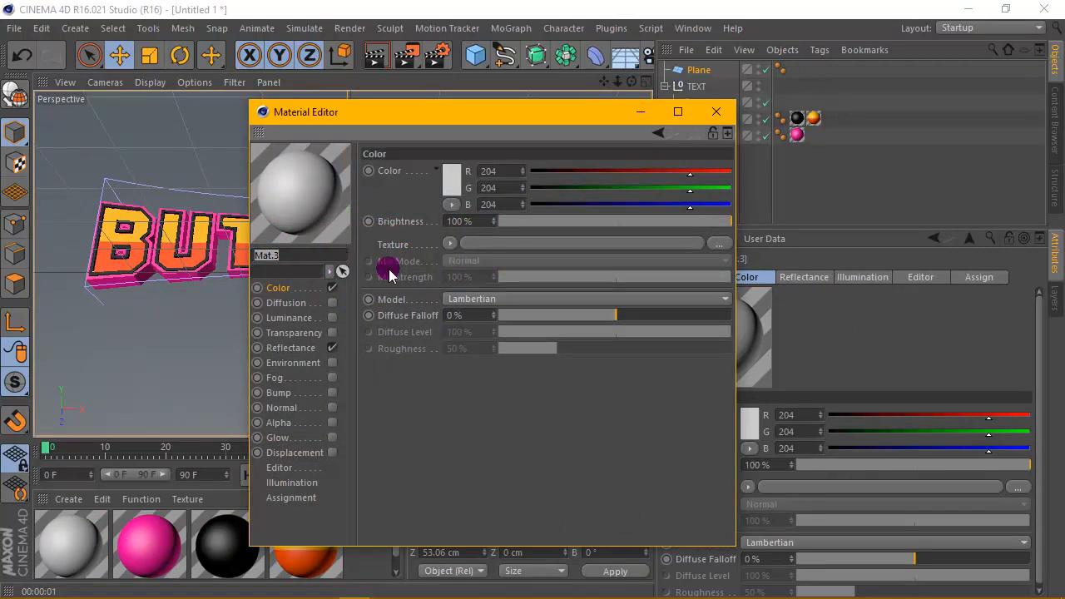
left_click(331, 348)
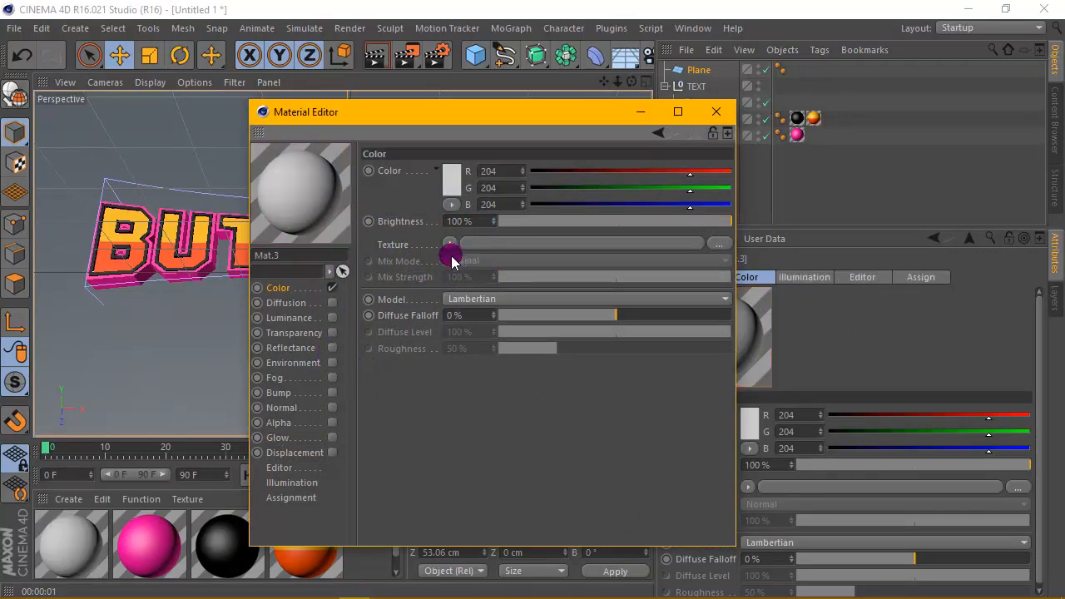
Step: Add a Gradient texture to the new material's color channel and set the gradient type to 2D - V
left_click(472, 249)
left_click(481, 376)
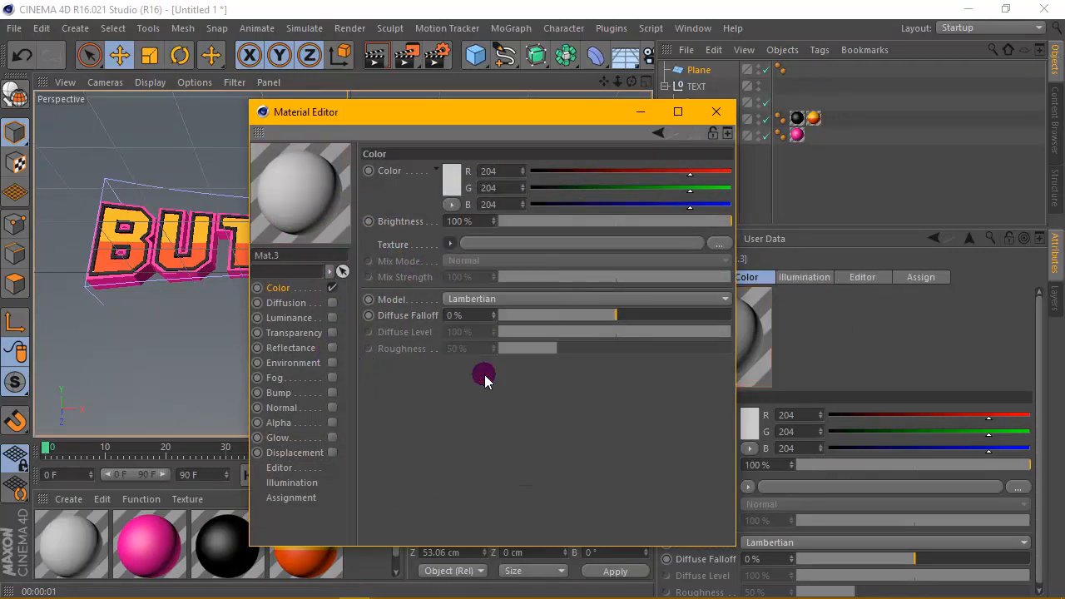
left_click(463, 277)
left_click(499, 312)
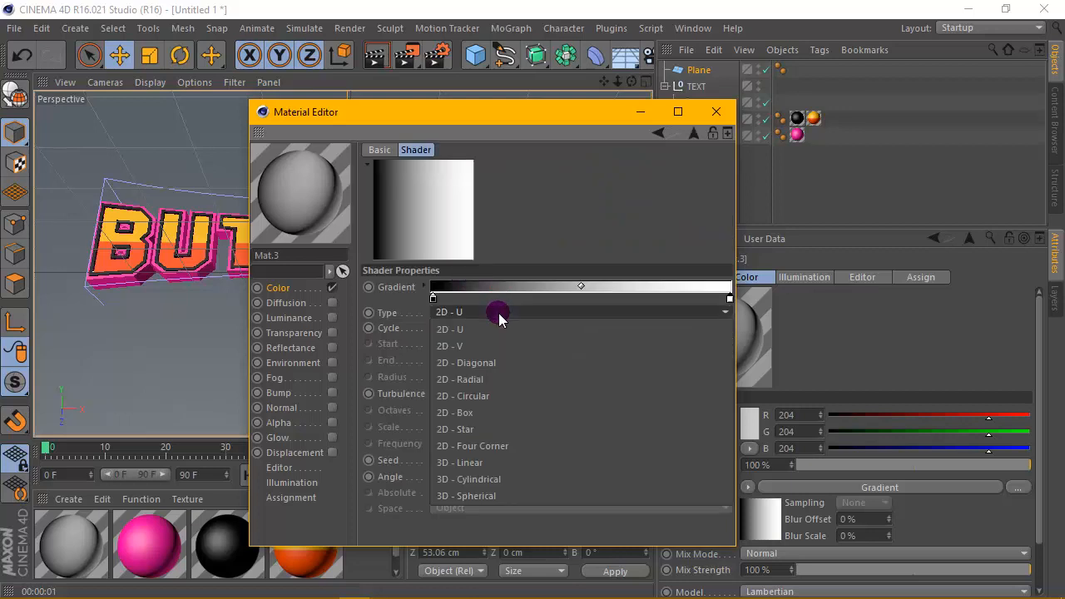
left_click(499, 346)
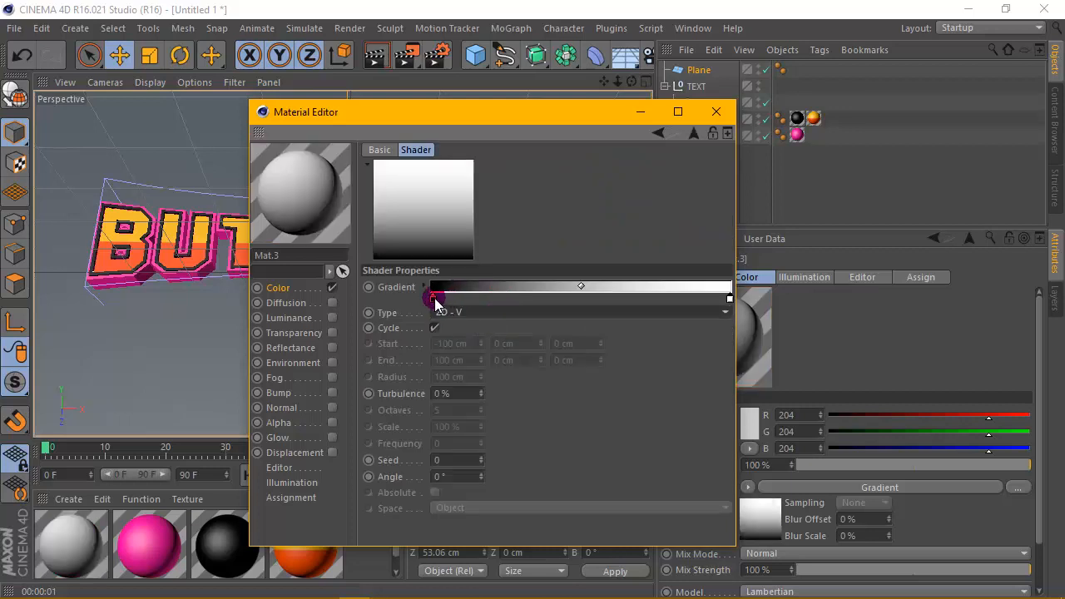
Step: Recolor the gradient's black end knot to a darker gray and its white end knot to a light gray
double_click(433, 297)
left_click_drag(428, 309, 341, 307)
left_click(397, 378)
left_click(727, 299)
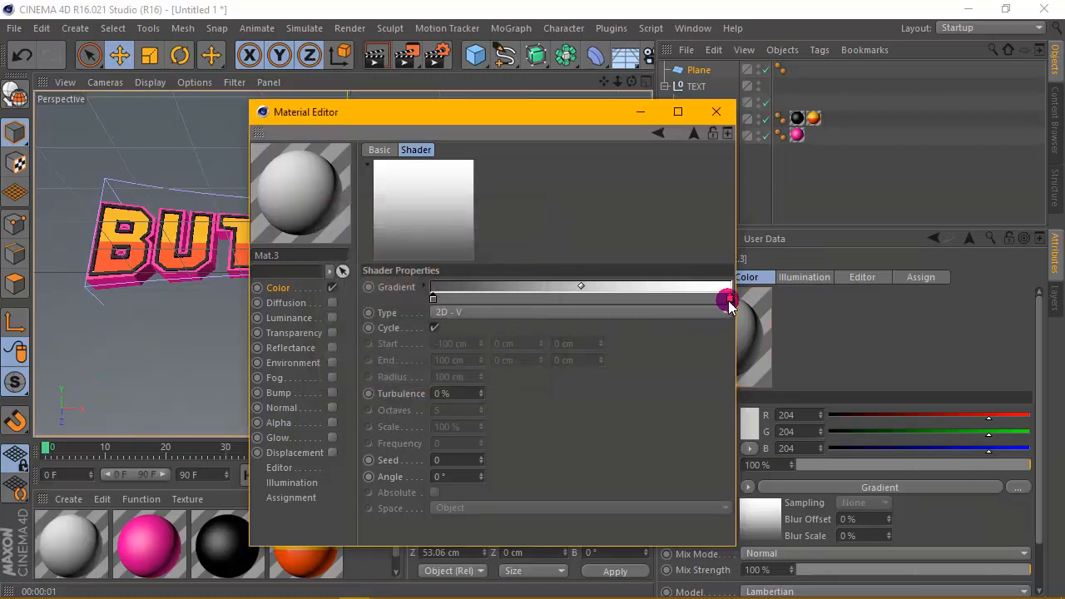
double_click(729, 299)
left_click_drag(670, 271, 619, 265)
left_click(697, 375)
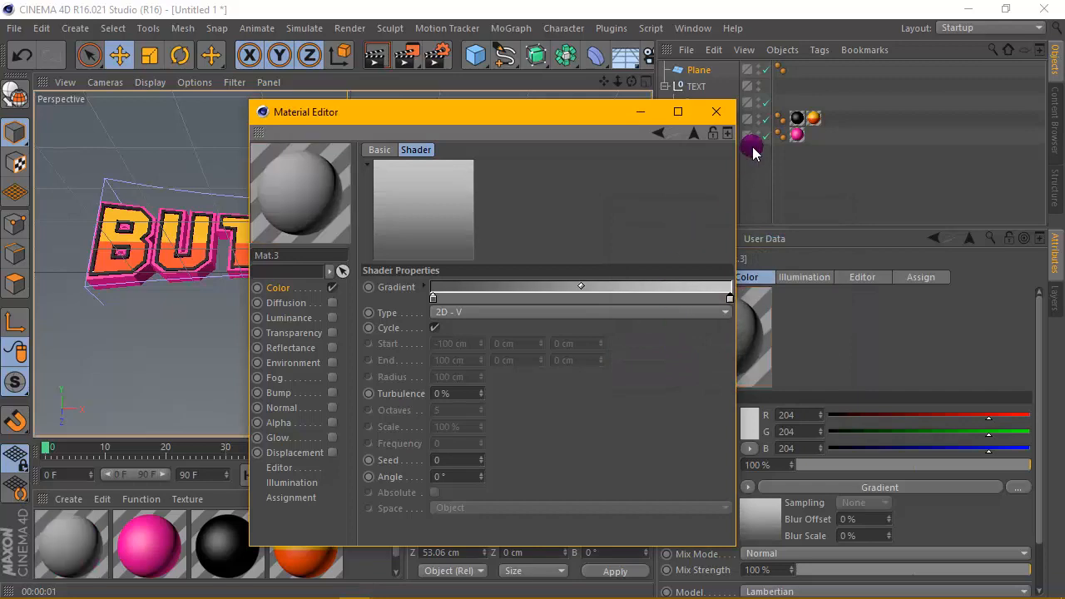
Step: Apply the gray gradient material to the Plane and render a preview of the perspective view
left_click(715, 112)
left_click_drag(71, 543, 697, 73)
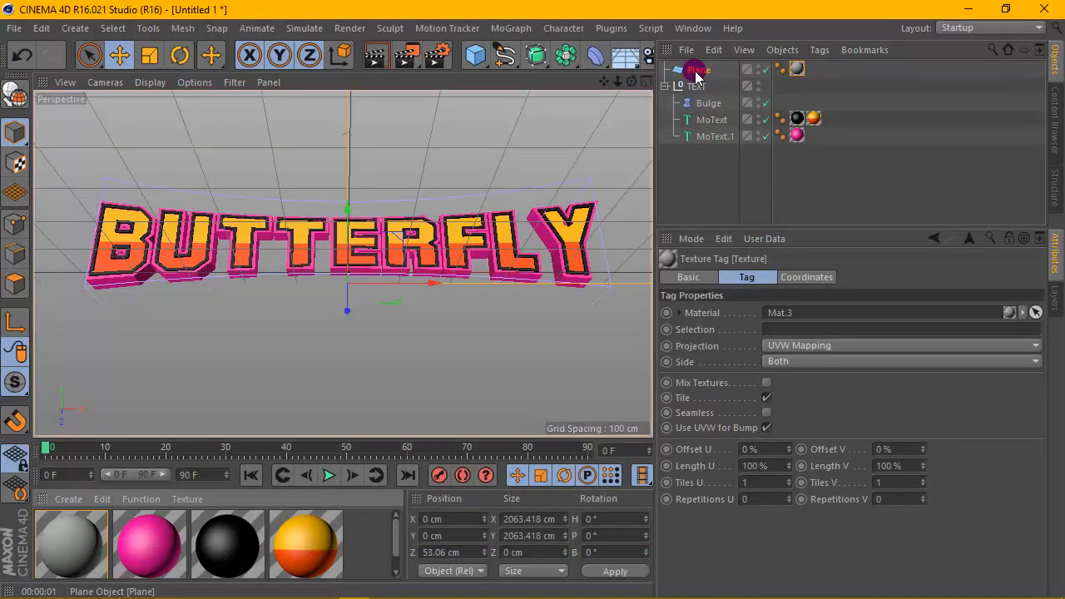
key("ctrl+r")
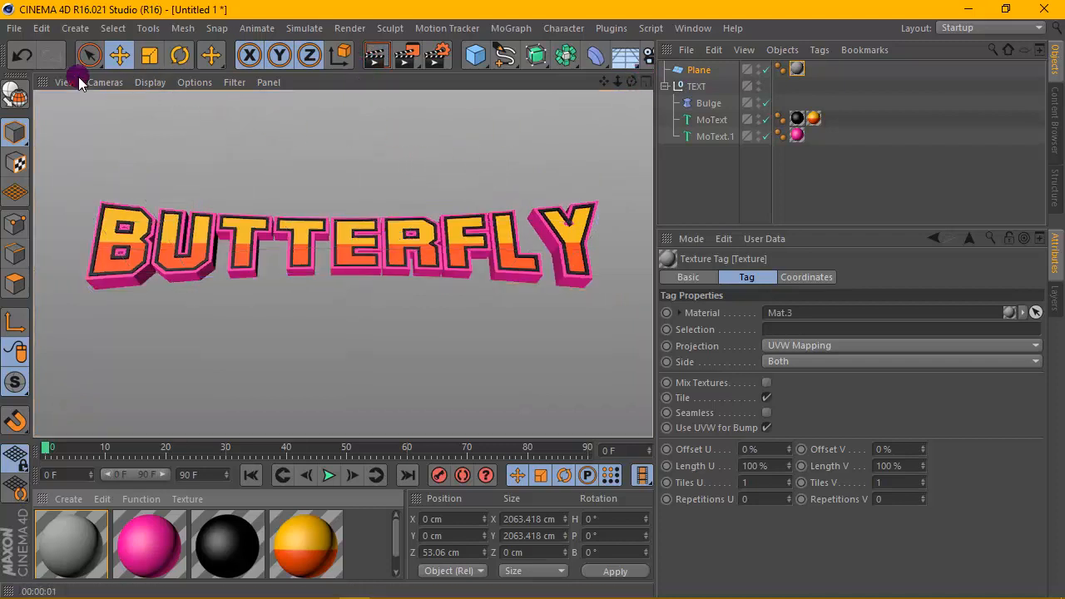
Step: Add an omni light to the scene and set its shadow to Shadow Maps (Soft)
left_click_drag(46, 68, 11, 66)
left_click(633, 55)
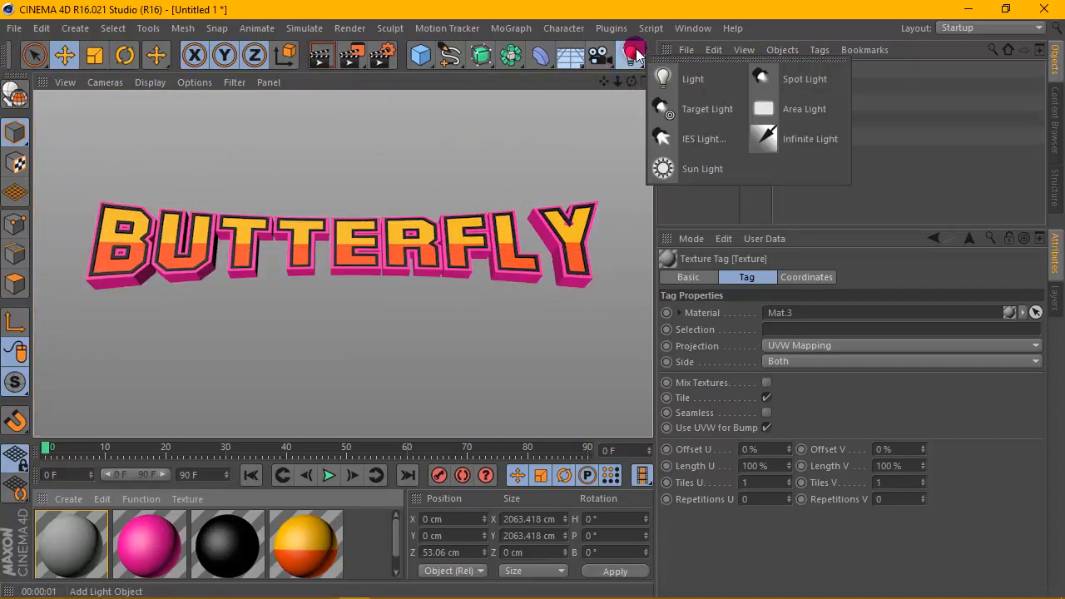
left_click(673, 74)
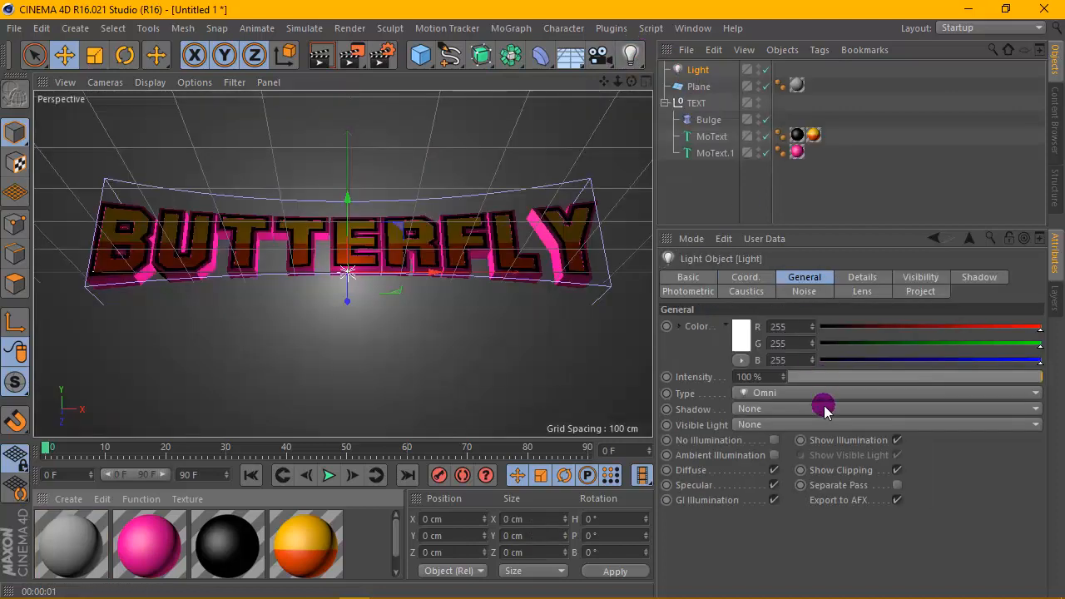
left_click(818, 408)
left_click(811, 443)
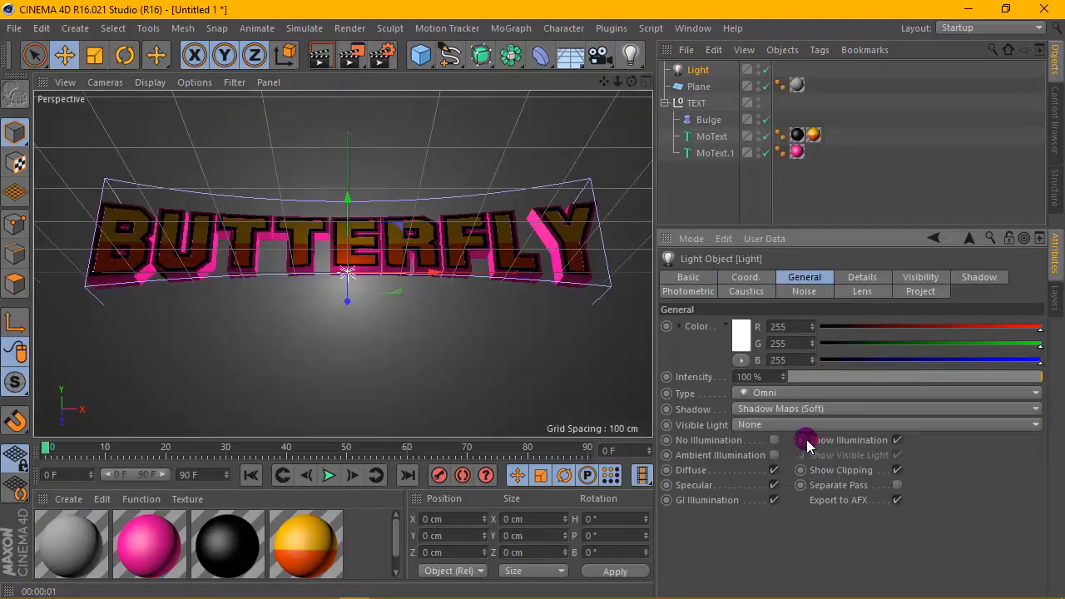
Step: Move the light in front of the title and up to one side, to about X -616, Y 563, Z -383 cm
left_click(646, 81)
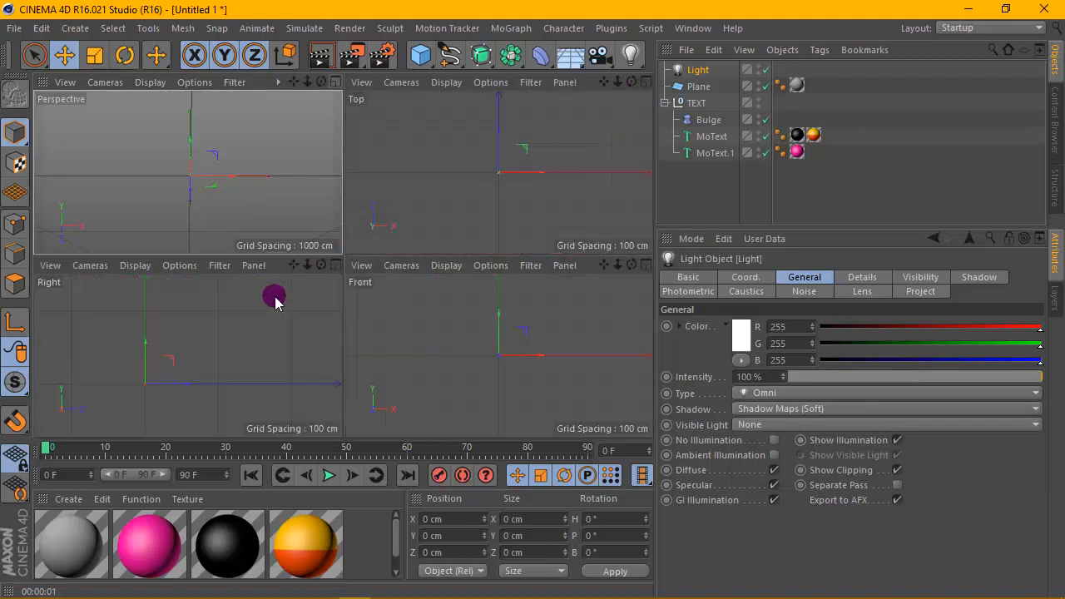
left_click_drag(178, 380, 96, 379)
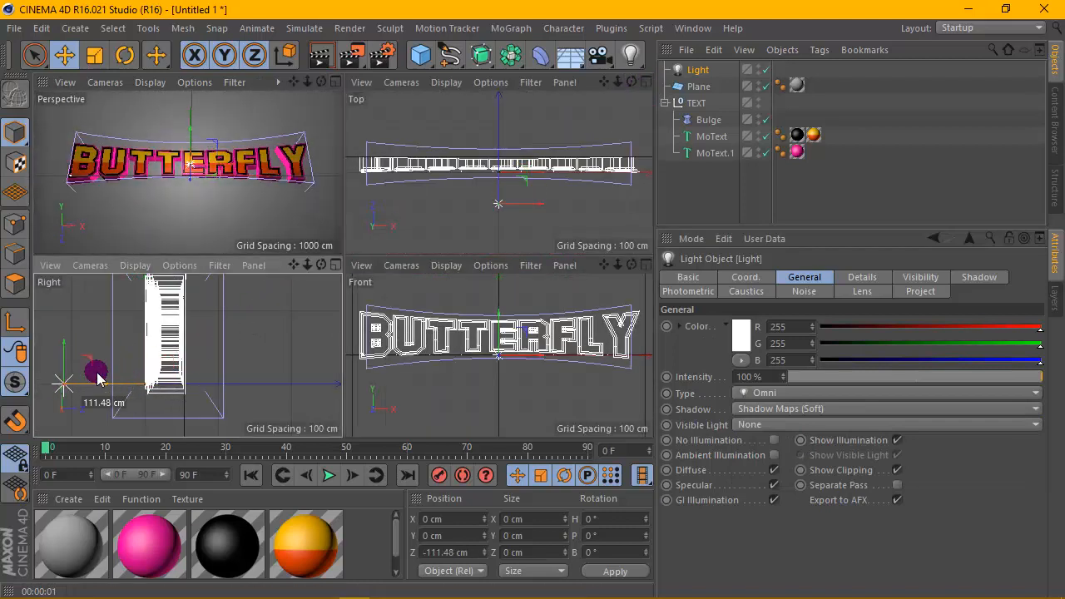
scroll(158, 357, "down", 4)
left_click_drag(161, 366, 94, 358)
scroll(519, 326, "down", 6)
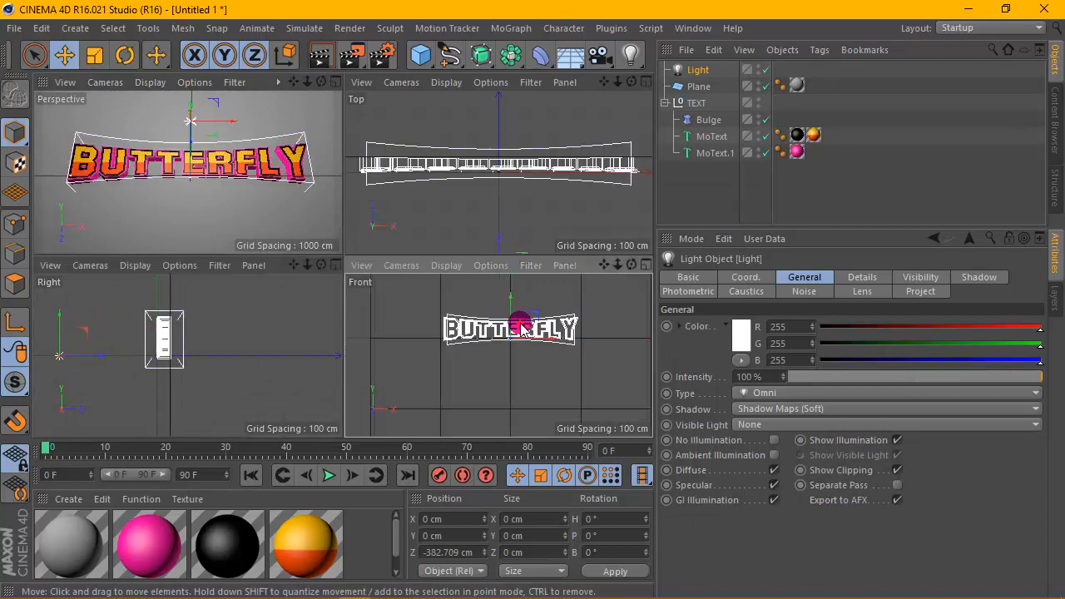
left_click_drag(604, 265, 567, 299)
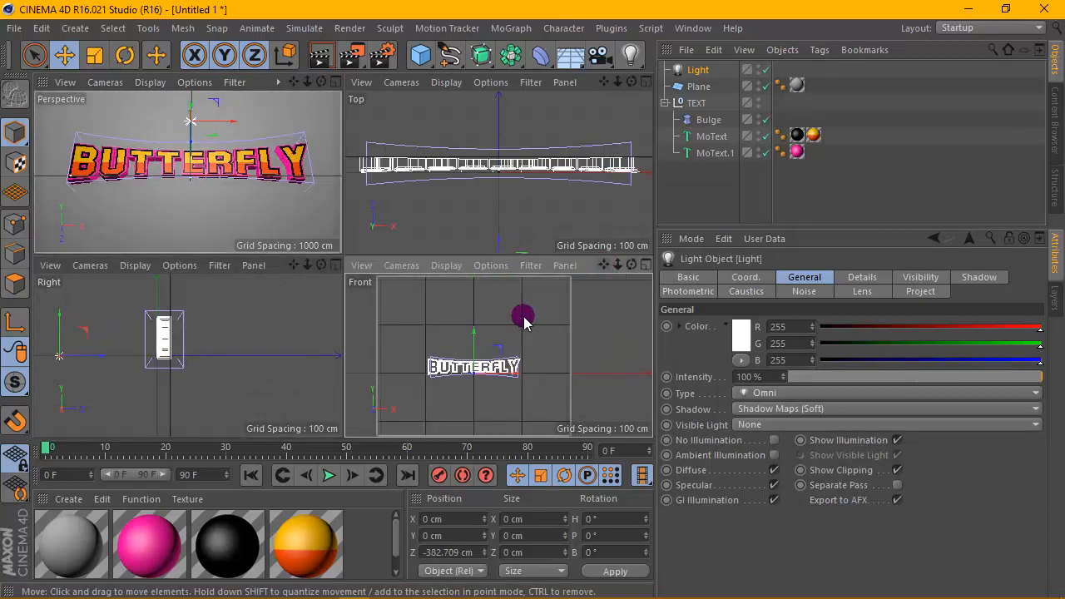
scroll(522, 308, "down", 4)
left_click_drag(518, 330, 447, 295)
Step: Render a preview of the perspective view to check the light and the title's shadow
left_click(337, 84)
left_click(332, 63)
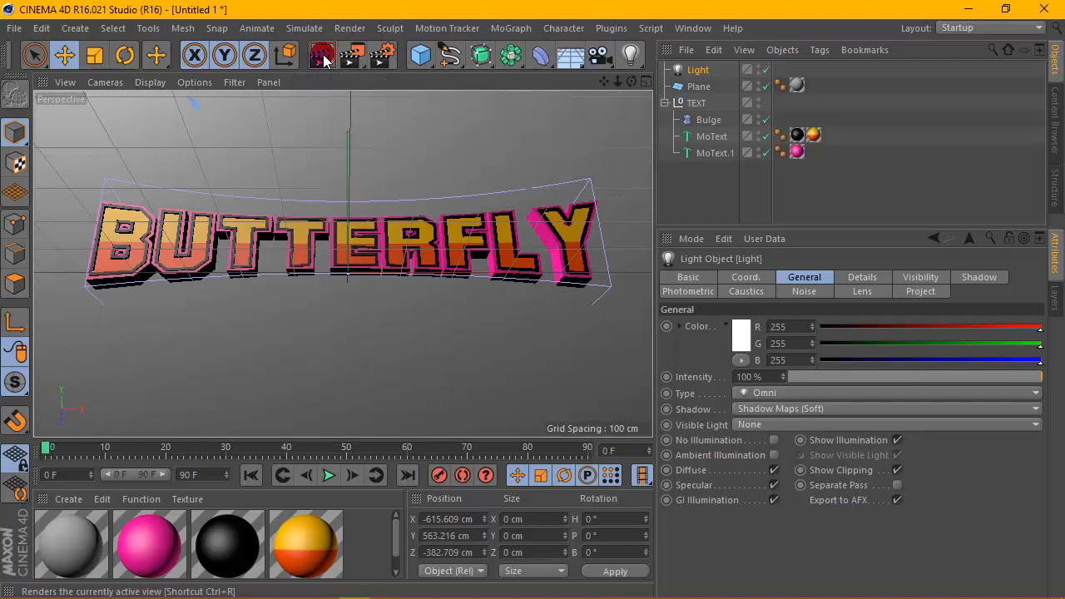
left_click(416, 163)
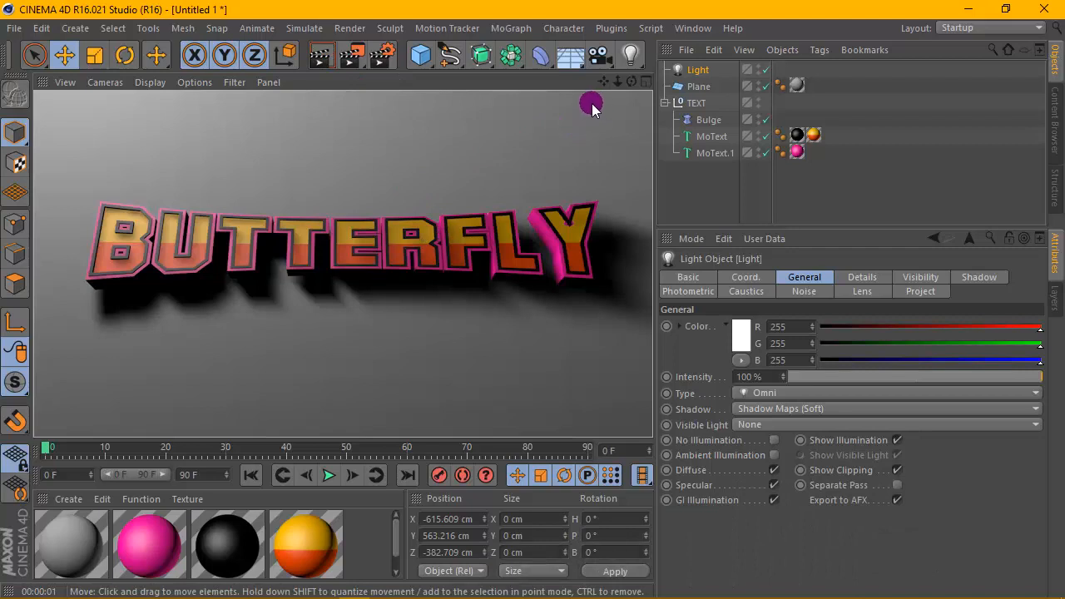
Step: Move the light farther out to about X -998 cm and Y 802 cm, and render the perspective view again
left_click(689, 70)
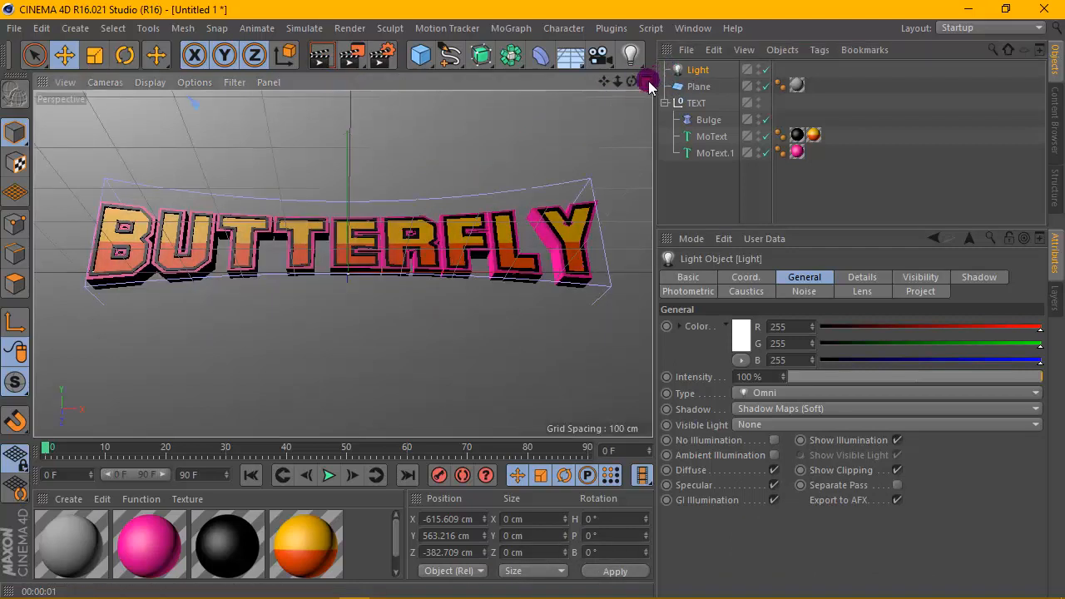
left_click(646, 82)
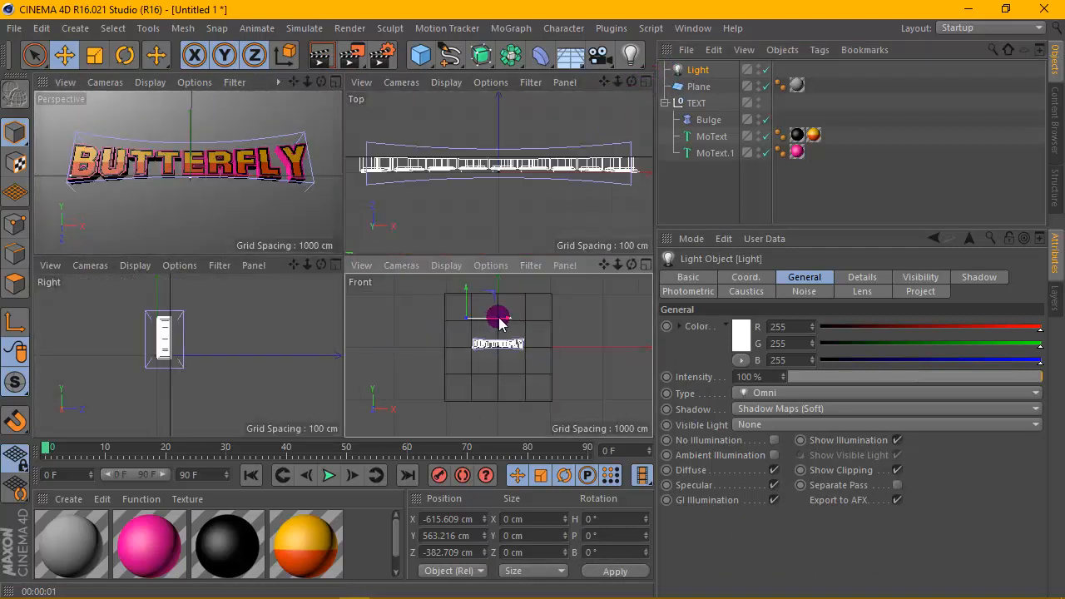
left_click_drag(499, 322, 443, 289)
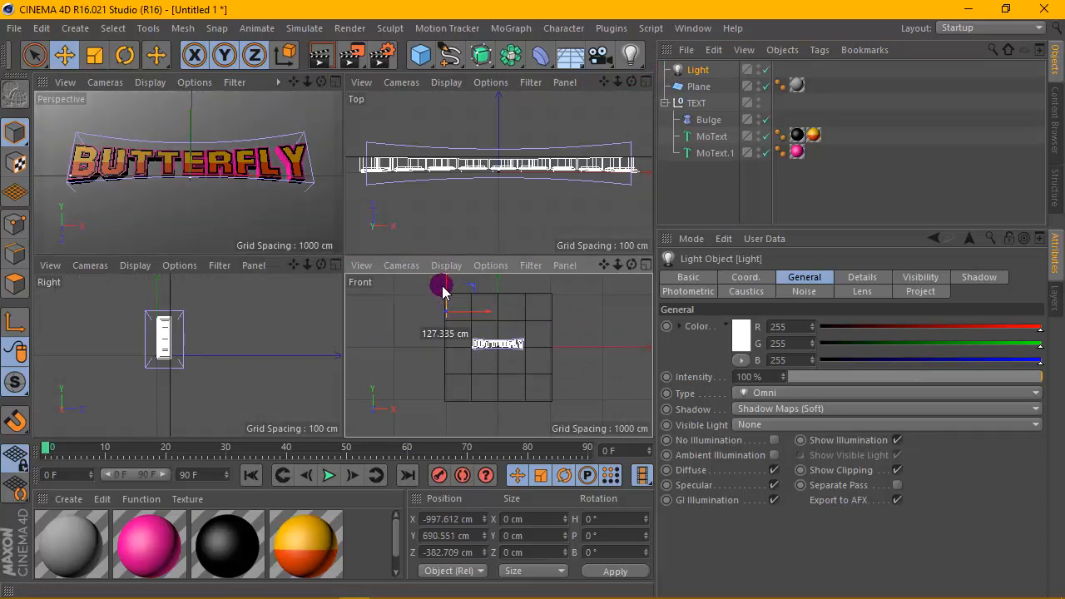
left_click(335, 82)
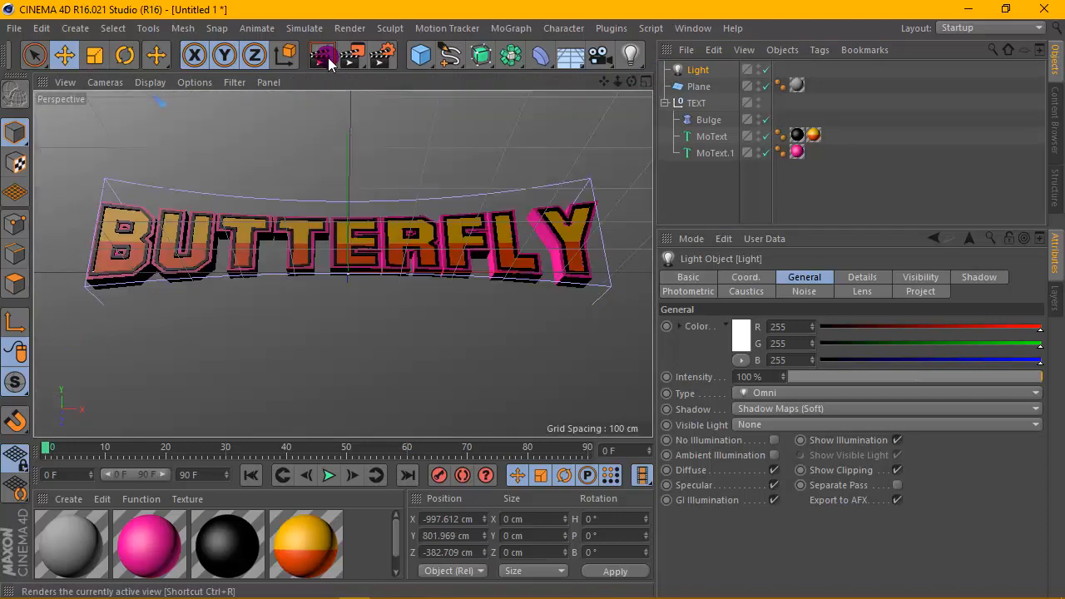
left_click(329, 62)
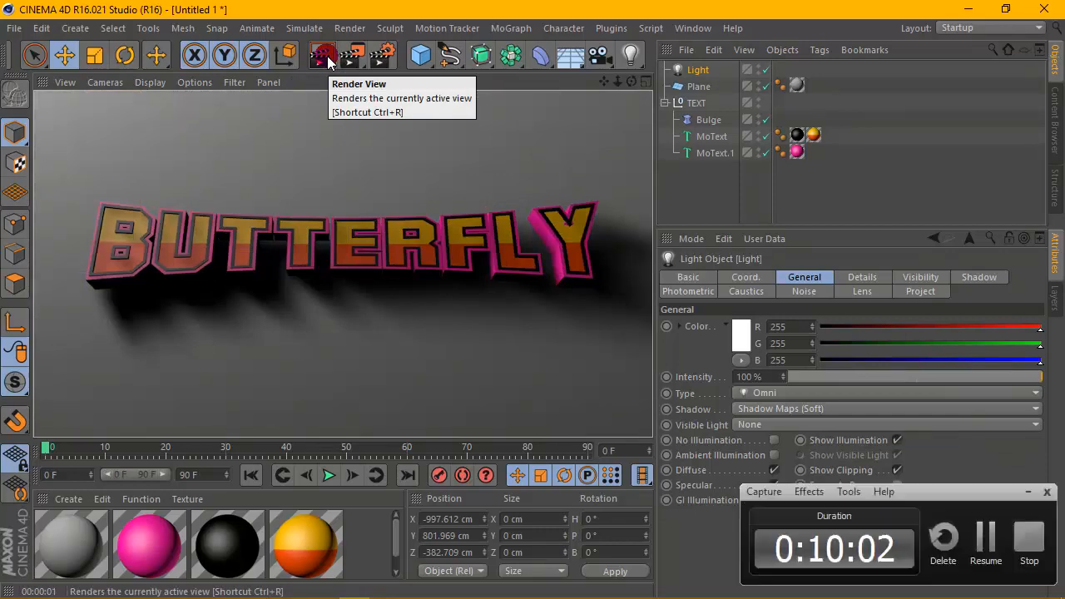
Step: Turn off reflectance on the black, orange gradient and pink materials, and render a preview of the title
double_click(208, 536)
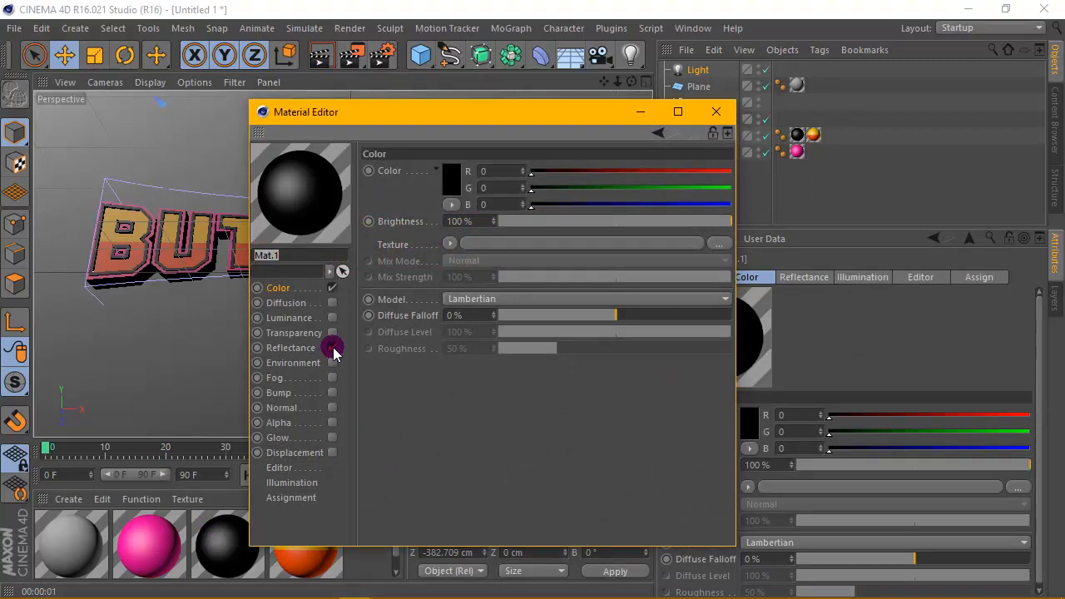
left_click(332, 348)
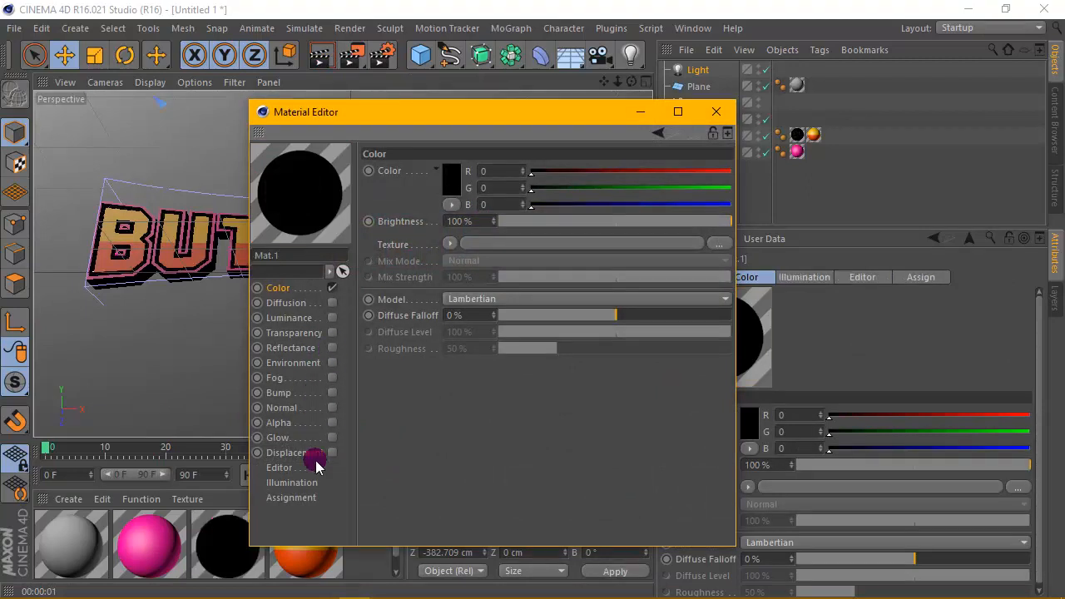
left_click(314, 565)
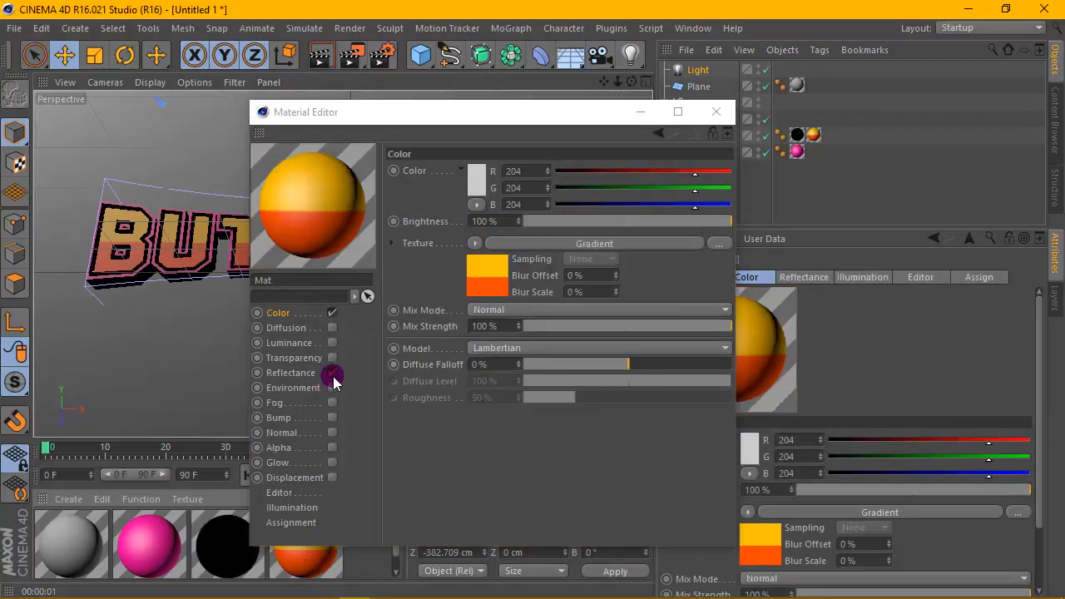
left_click(148, 542)
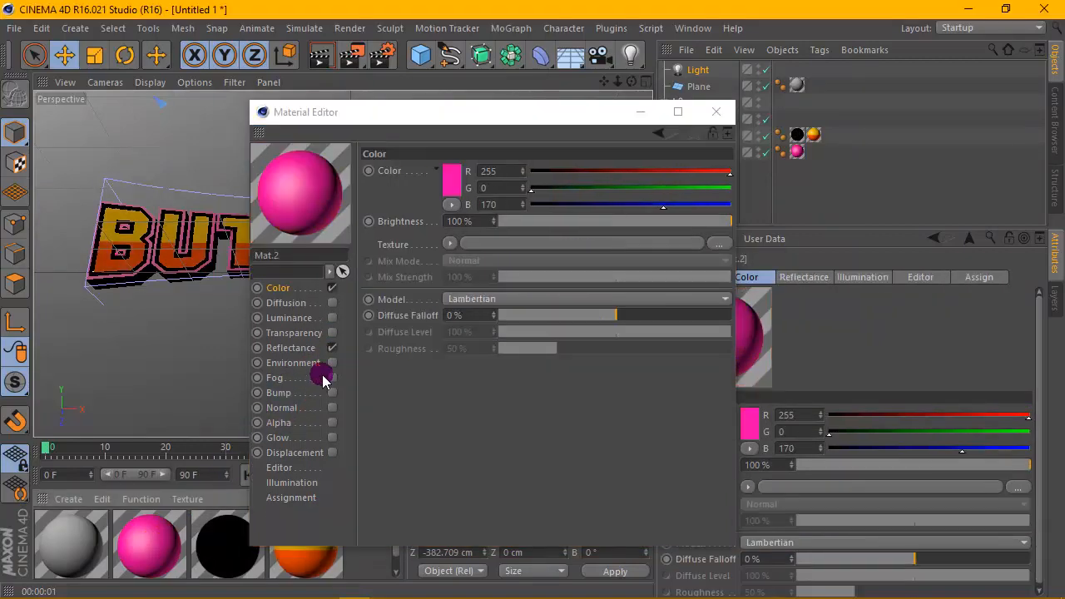
left_click(331, 348)
left_click(716, 112)
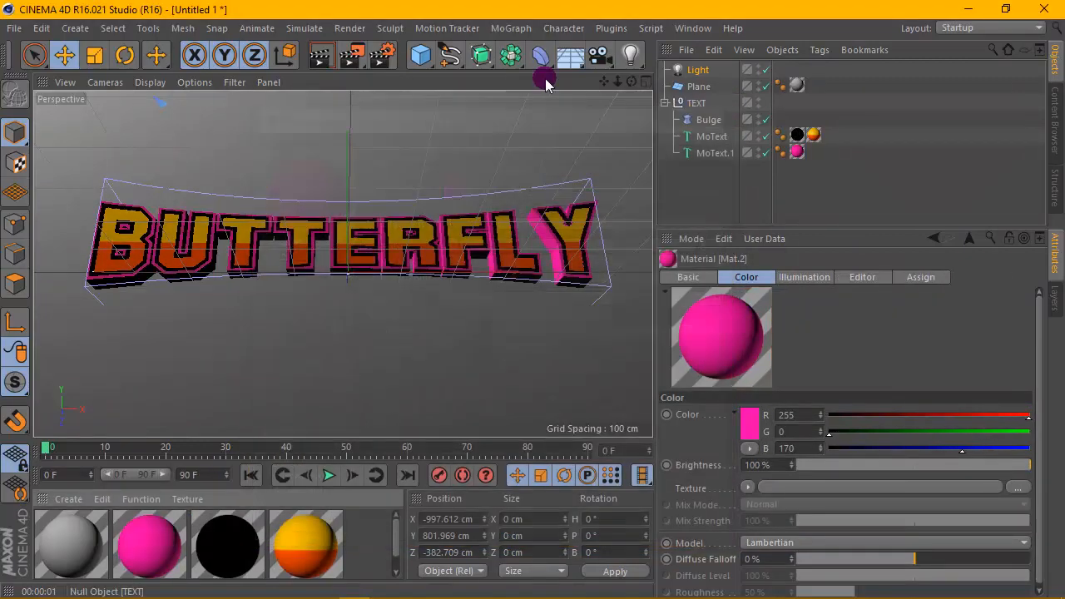
left_click(328, 58)
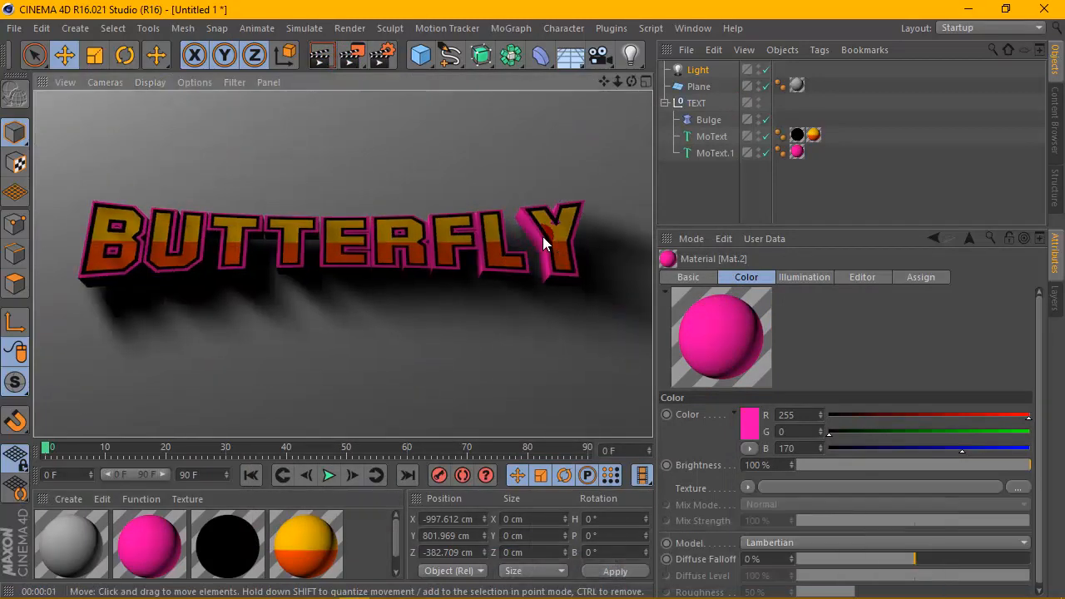
Step: Add a second omni light with Ambient Illumination enabled and 45% intensity, and render a preview
left_click(624, 52)
left_click(662, 71)
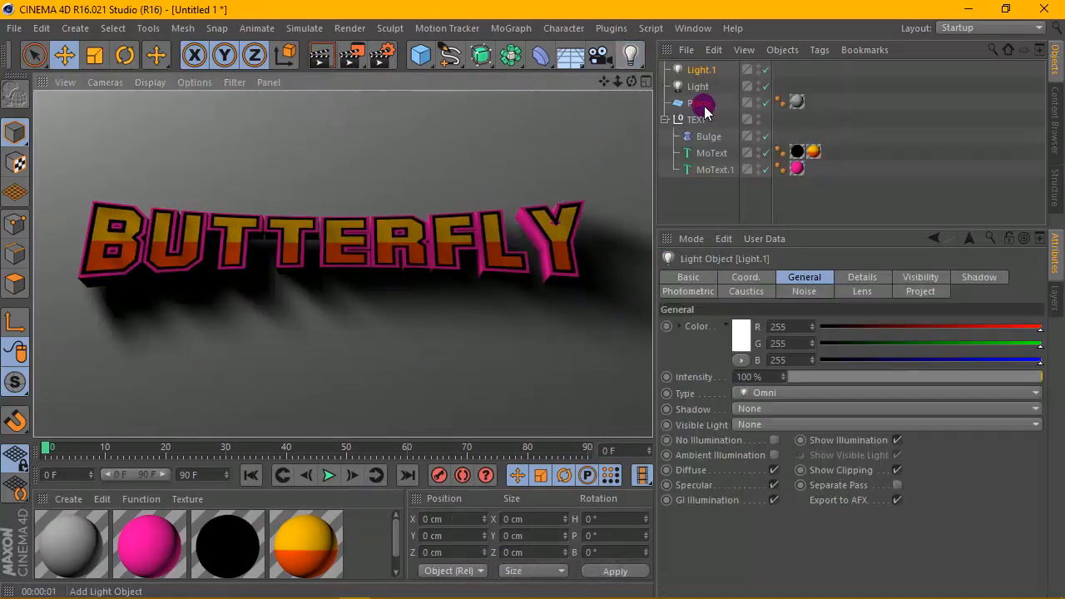
left_click(774, 455)
left_click_drag(879, 376, 905, 379)
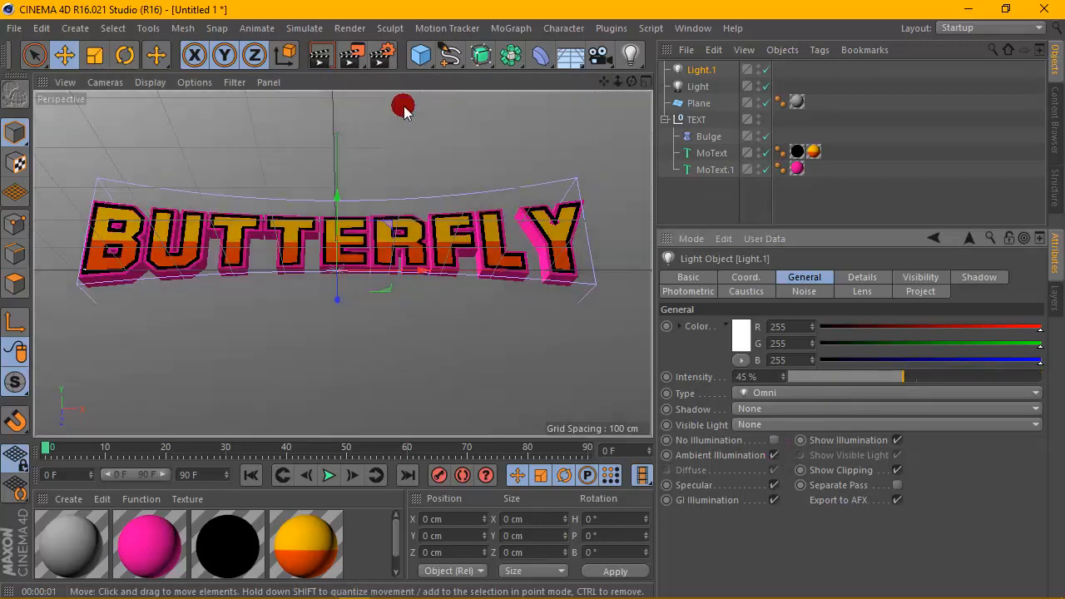
left_click(328, 55)
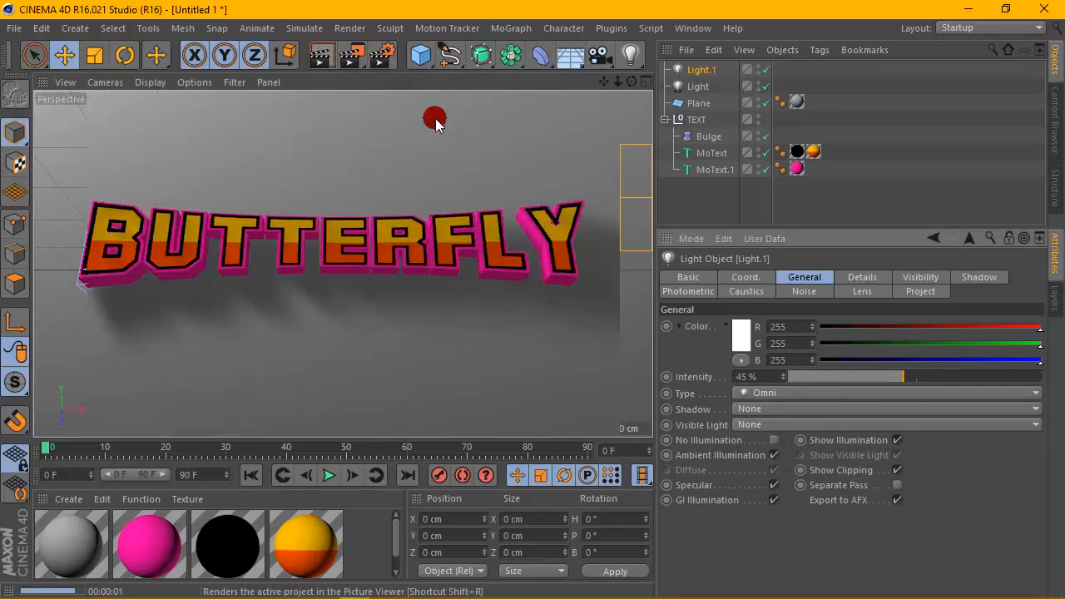
Step: Lower the ambient light's intensity to 18% and render the perspective view again
left_click(833, 376)
left_click(328, 55)
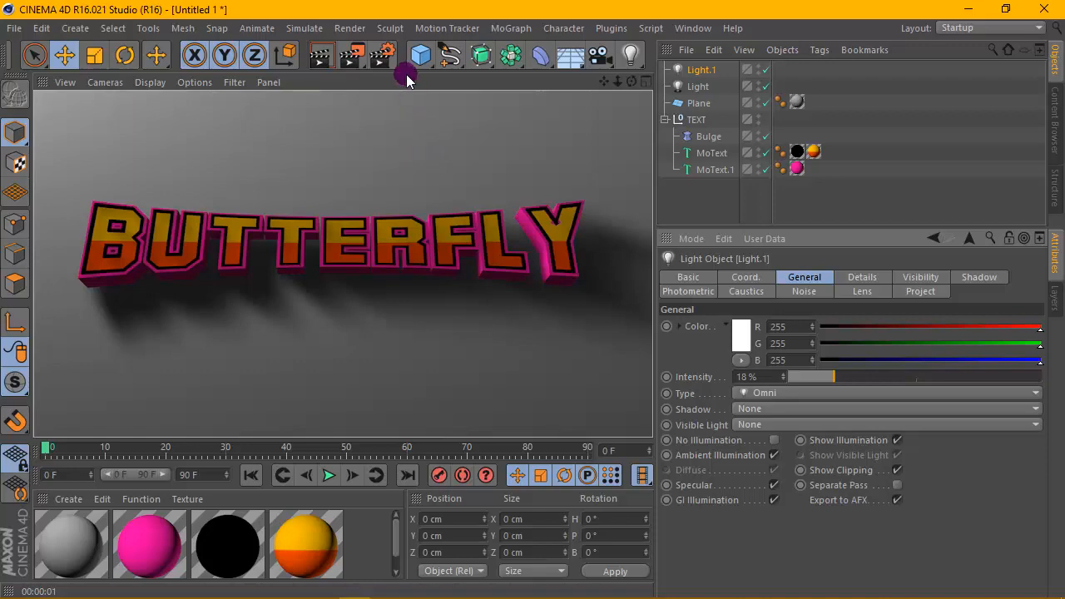
Step: Add the Ambient Occlusion and Global Illumination effects to the render settings
left_click(380, 68)
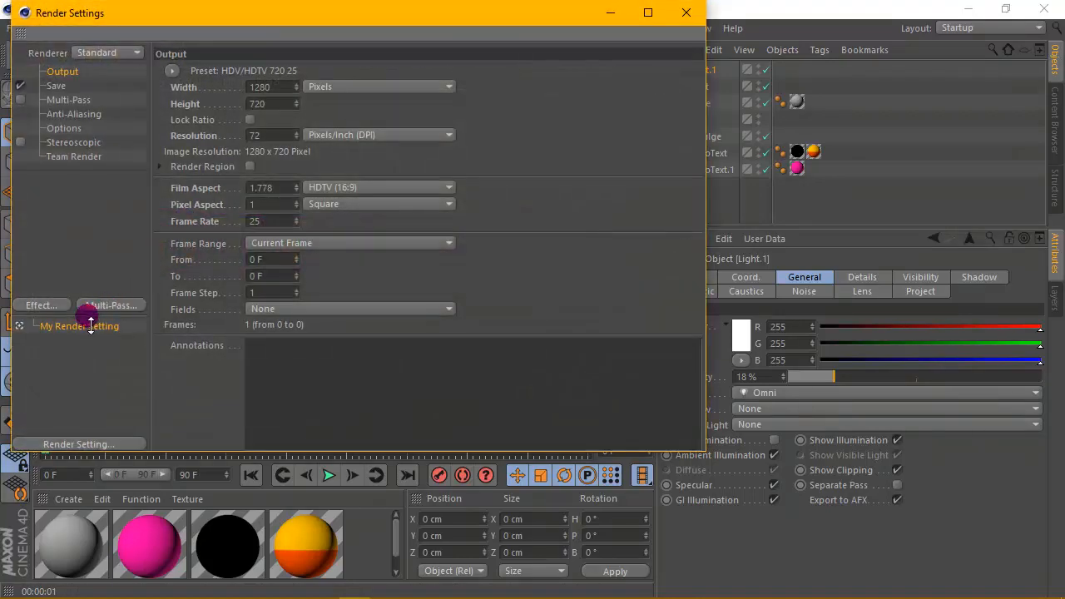
left_click(56, 306)
left_click(121, 222)
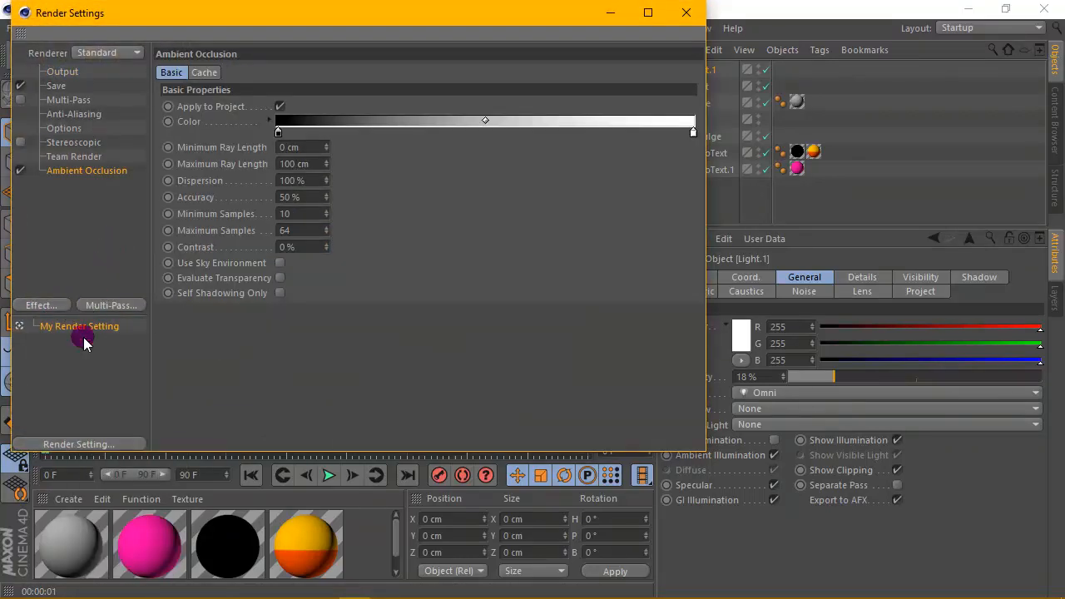
left_click(46, 306)
left_click(95, 337)
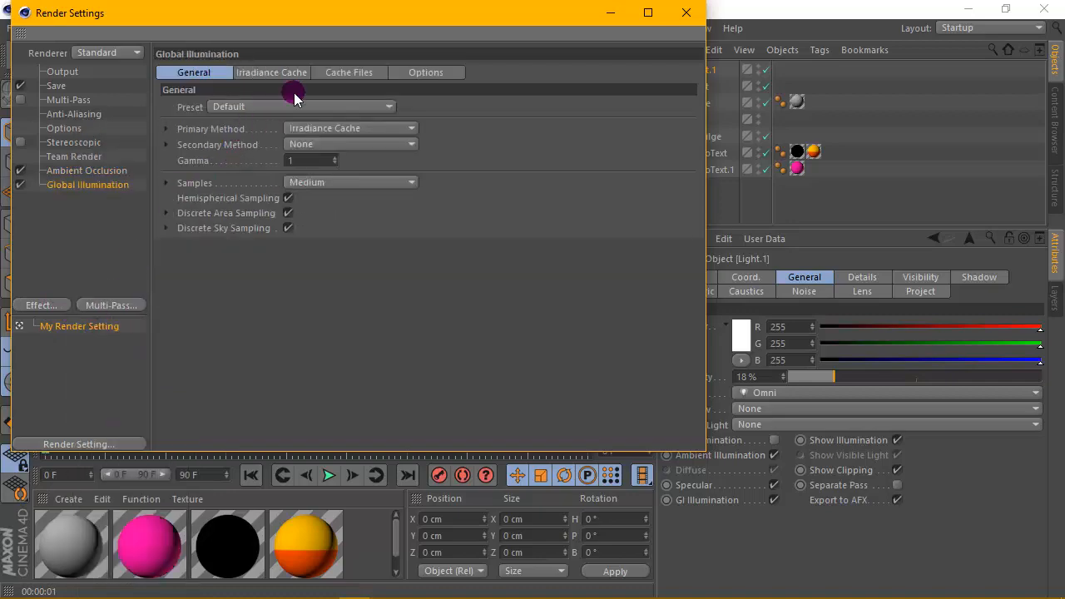
Step: Set the Global Illumination irradiance cache's record density to Low and render a preview of the title
left_click(283, 73)
left_click(290, 107)
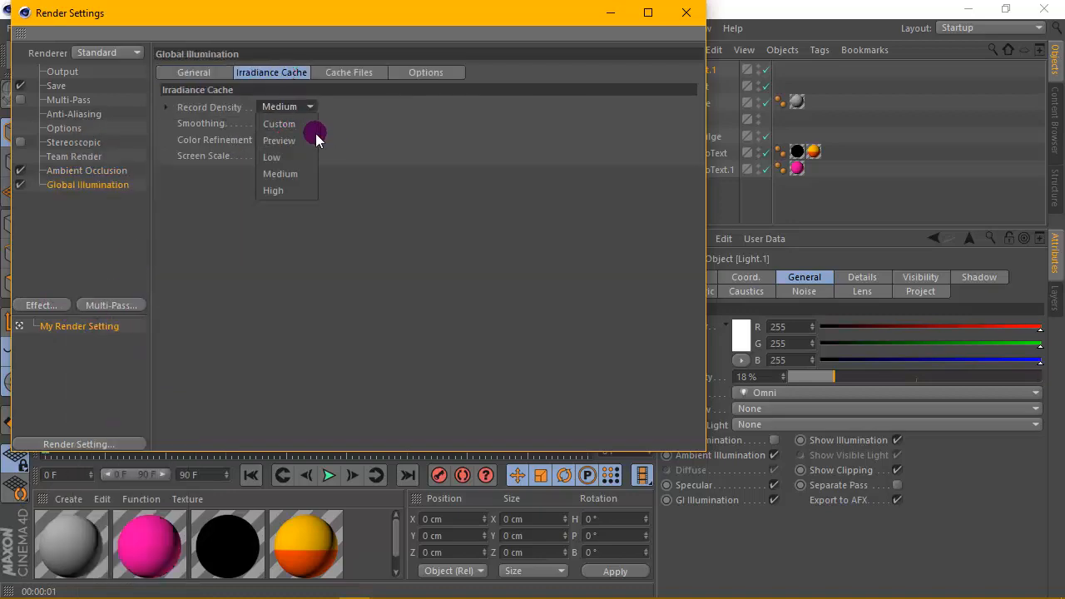
left_click(277, 157)
left_click(695, 21)
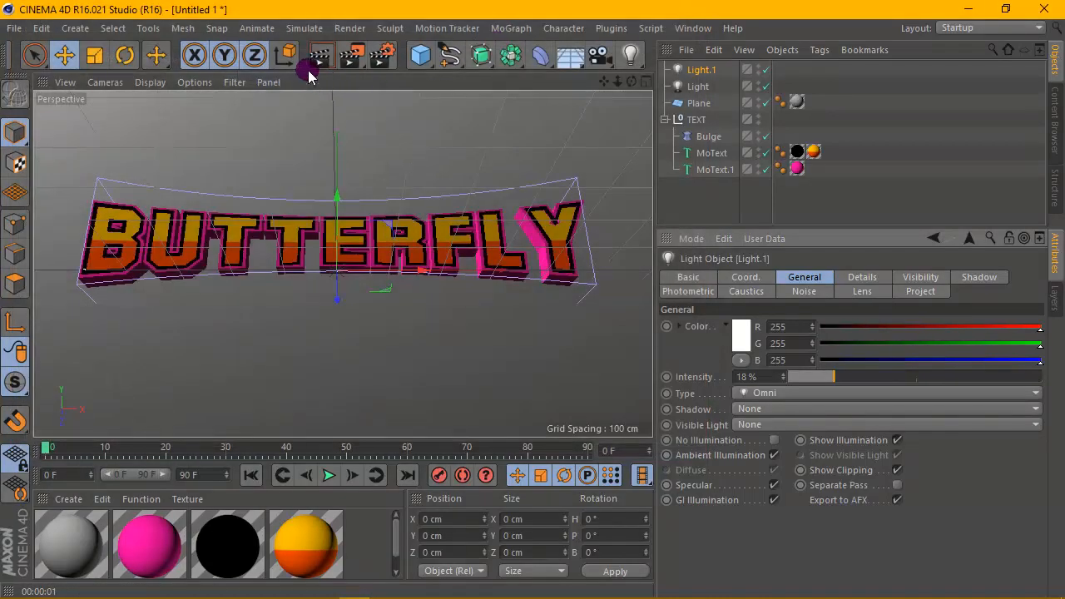
left_click(321, 57)
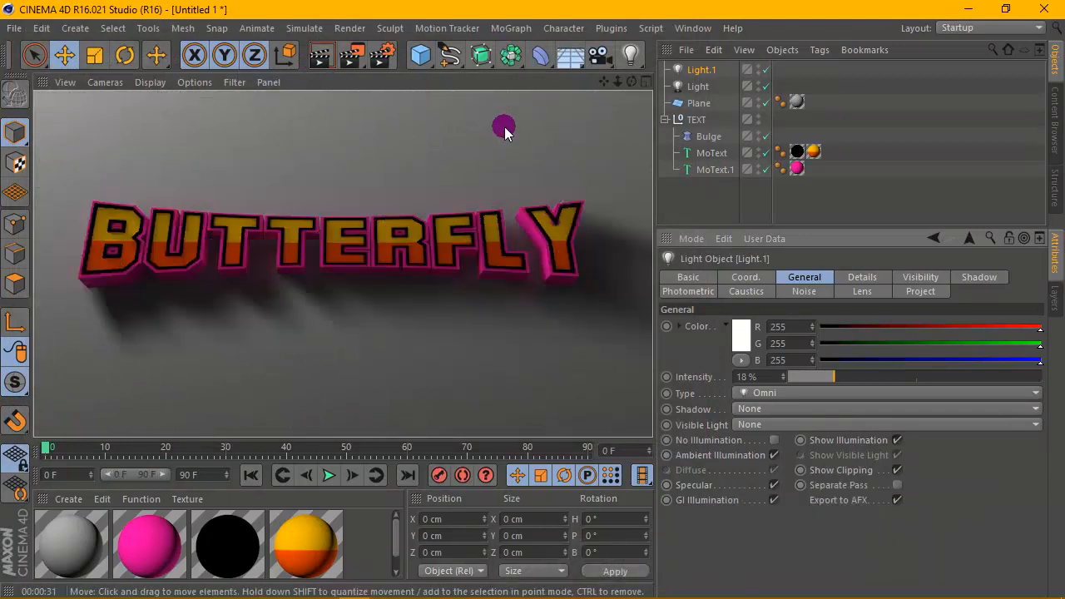
Step: Set the render's anti-aliasing to Best
left_click(605, 80)
left_click_drag(343, 263, 345, 257)
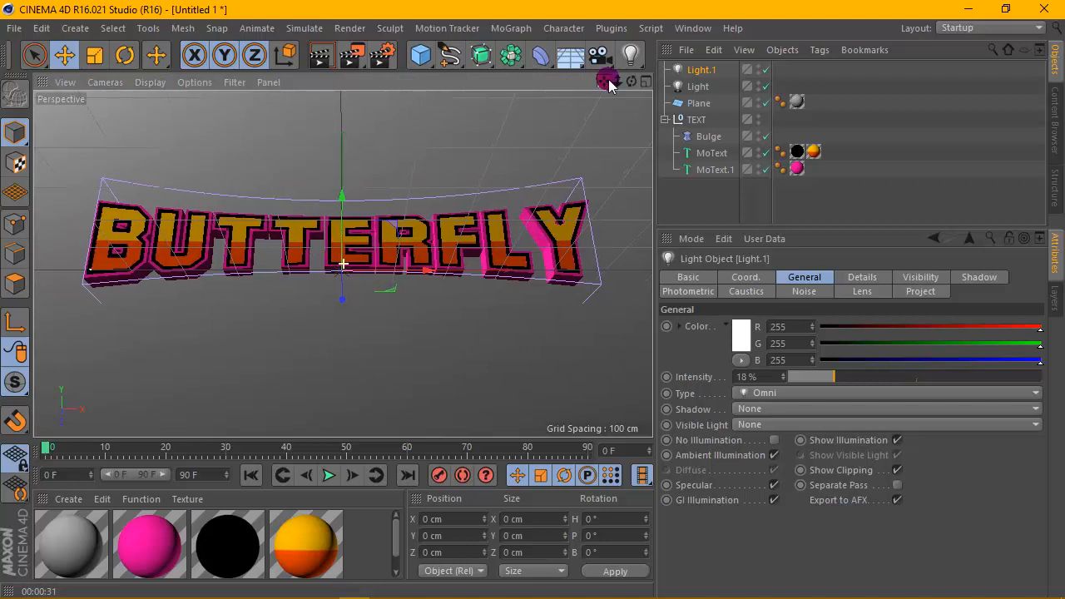
mouse_move(629, 147)
left_mouse_down()
mouse_move(687, 144)
mouse_move(659, 144)
left_mouse_up()
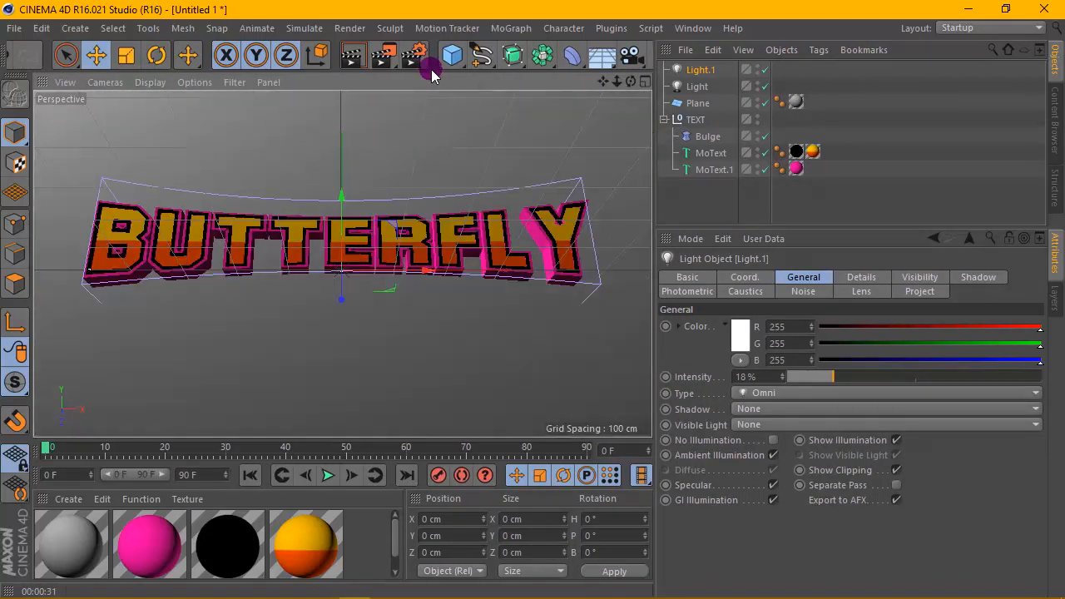
left_click(602, 80)
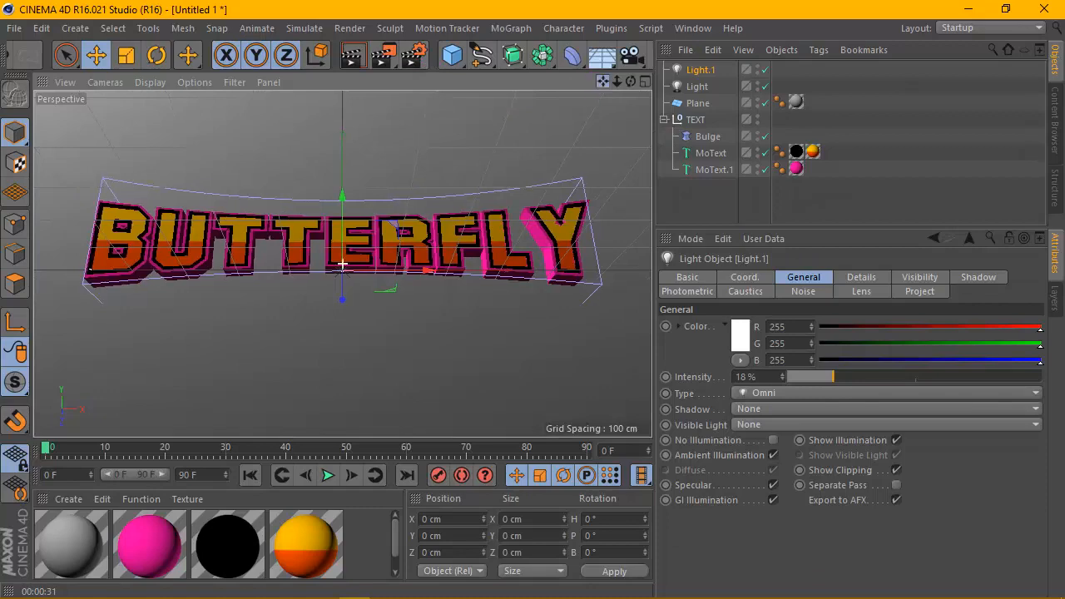
left_click(419, 58)
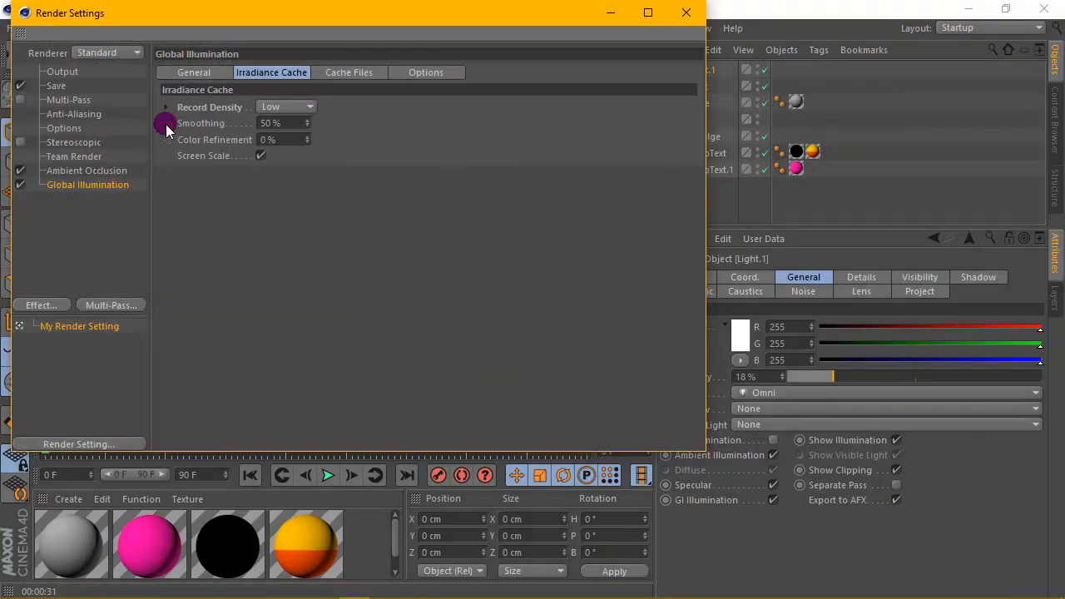
left_click(75, 113)
left_click(309, 72)
left_click(300, 121)
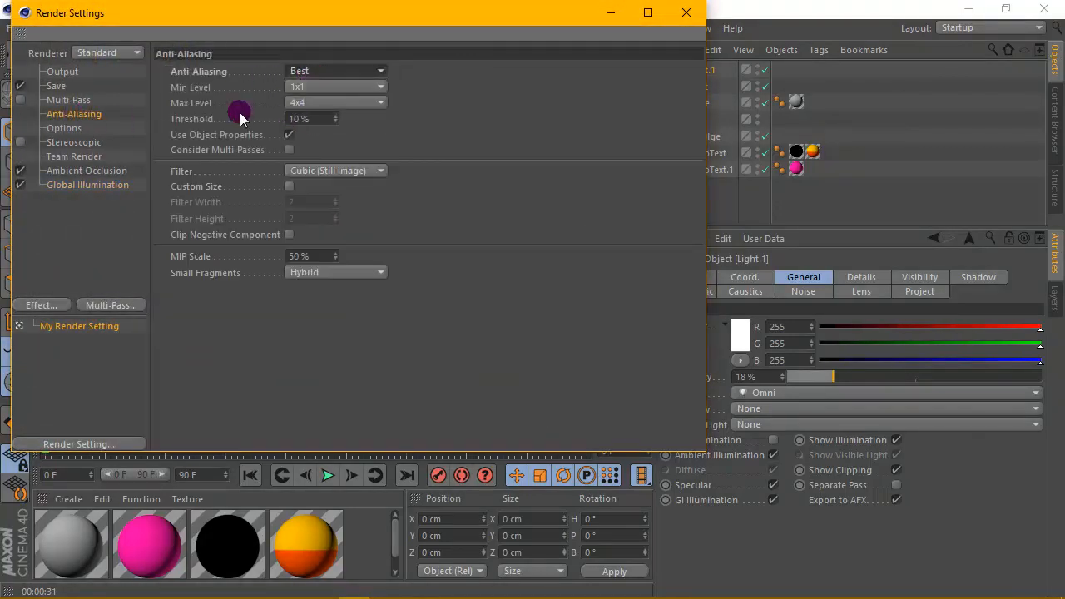
Step: Set the render to save as a PNG file named 3D on the Desktop
left_click(56, 86)
left_click(302, 118)
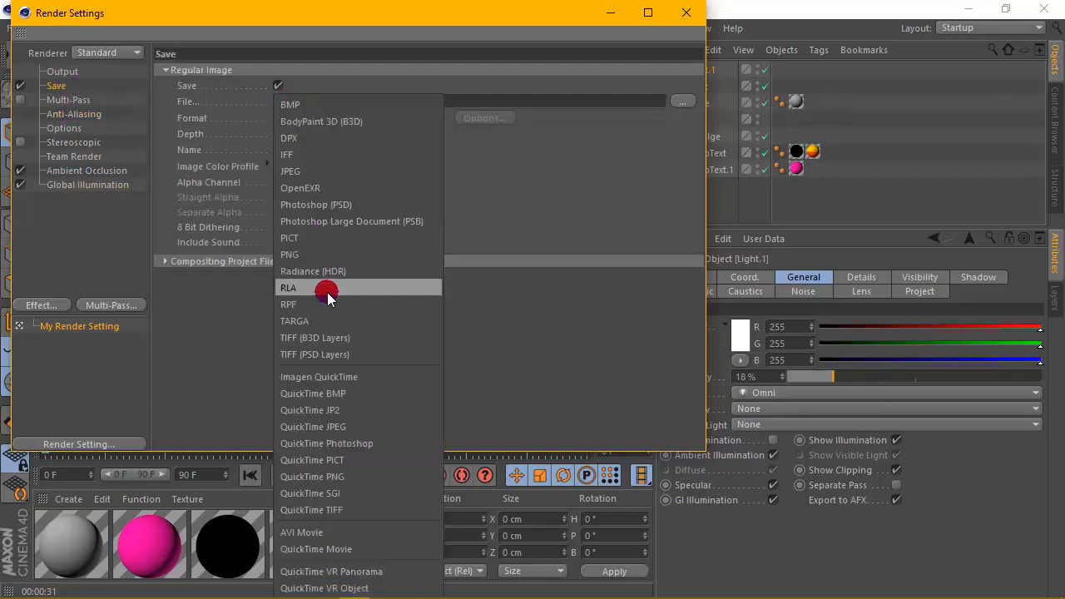
left_click(308, 253)
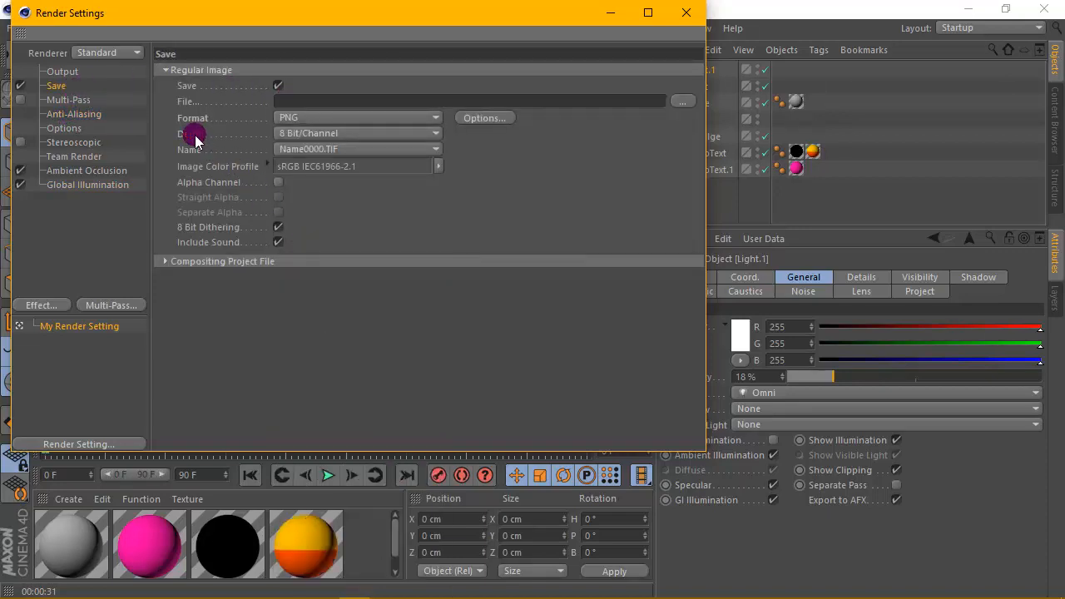
left_click(682, 101)
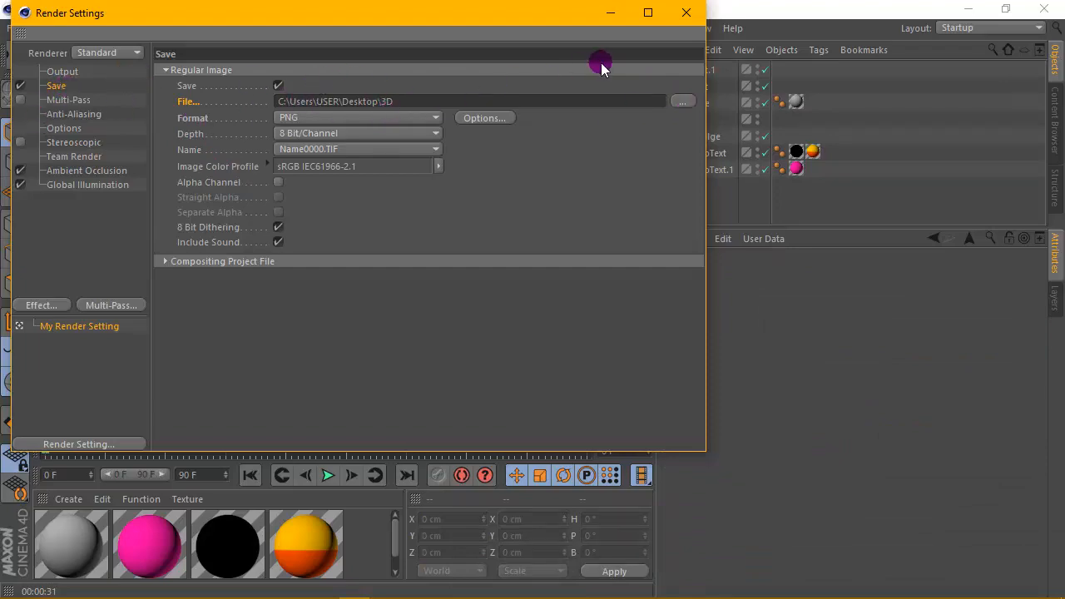
left_click(685, 13)
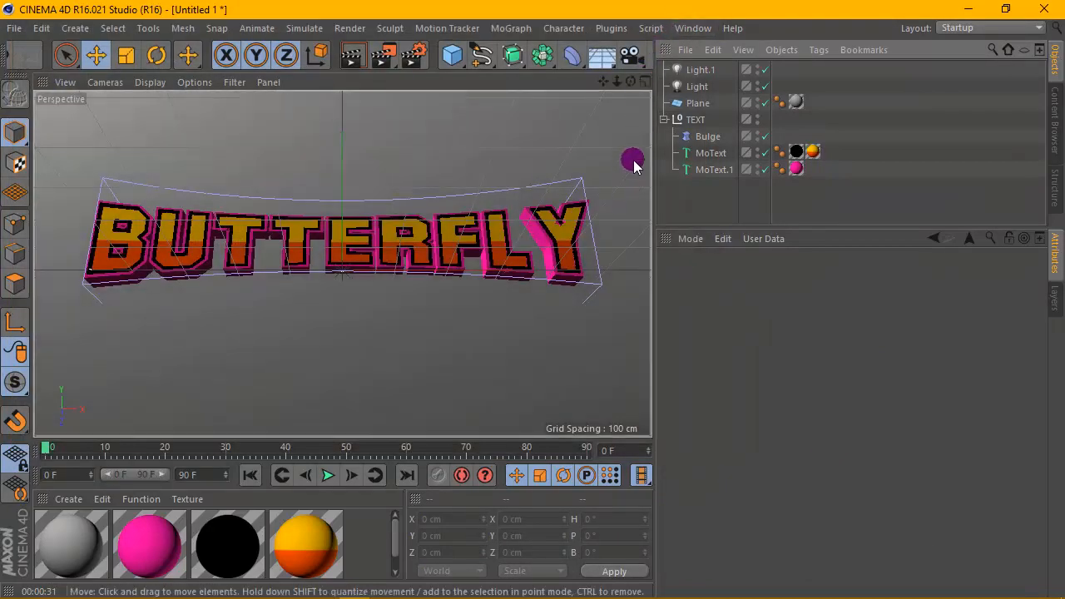
Step: Frame the BUTTERFLY title slightly larger and centered in the perspective view
mouse_move(617, 82)
left_mouse_down()
mouse_move(342, 263)
mouse_move(624, 87)
left_mouse_up()
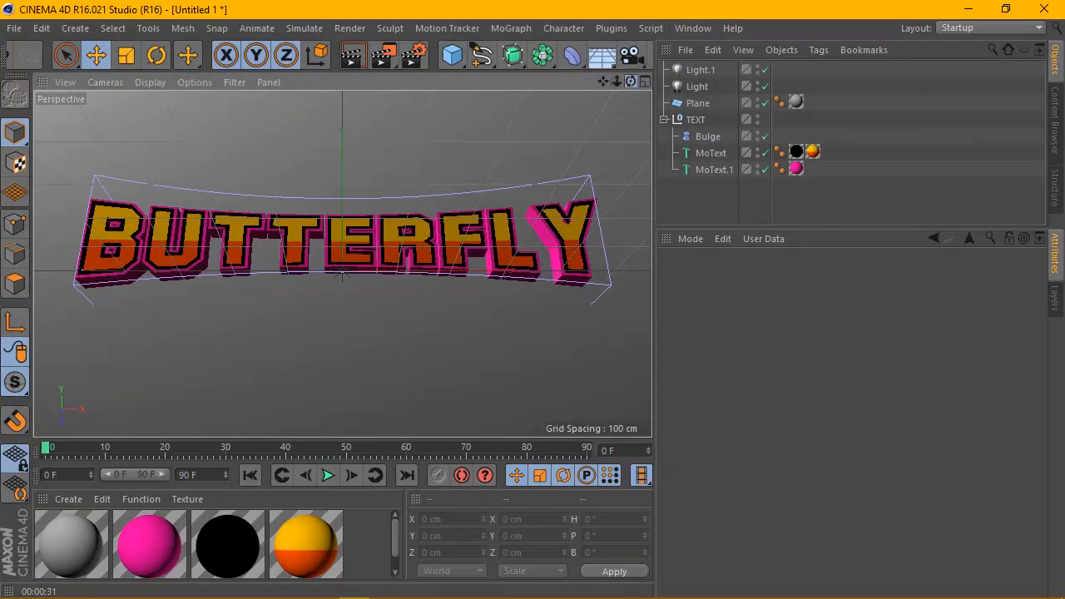
left_click_drag(631, 82, 342, 263)
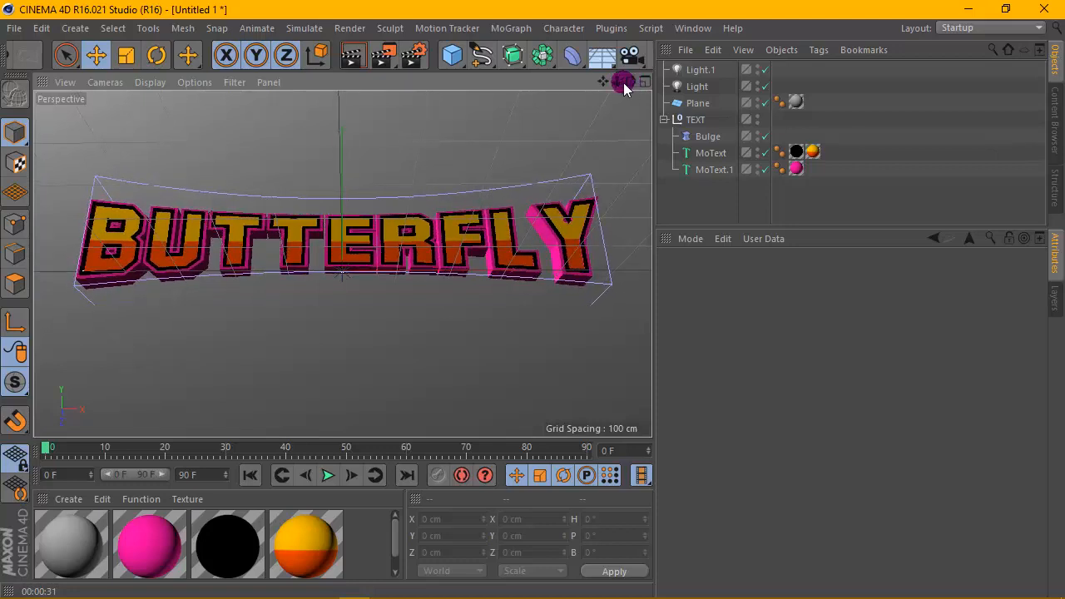
left_click_drag(625, 83, 342, 264)
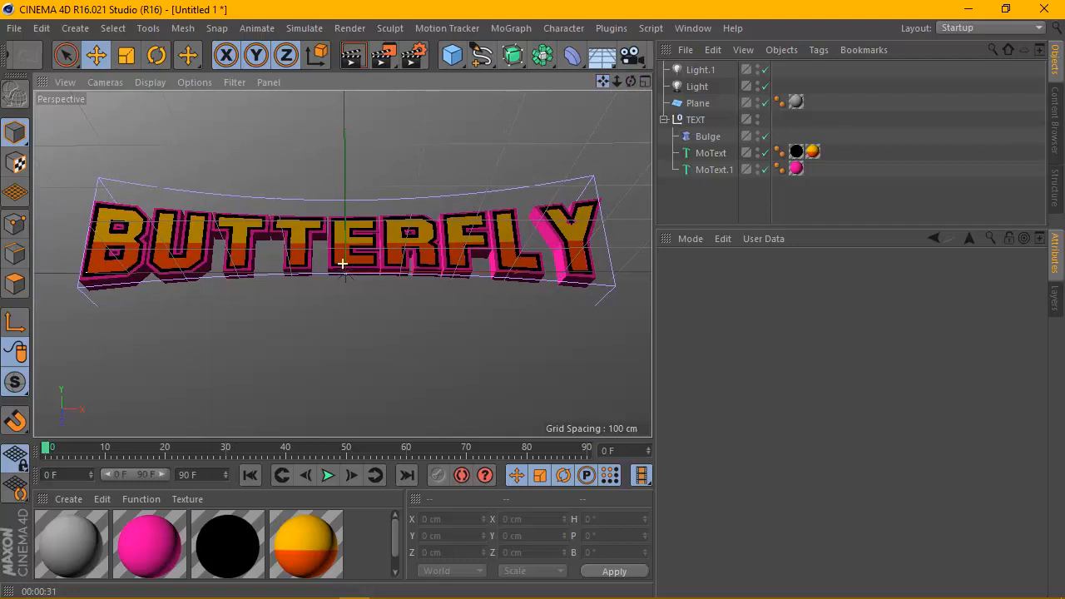